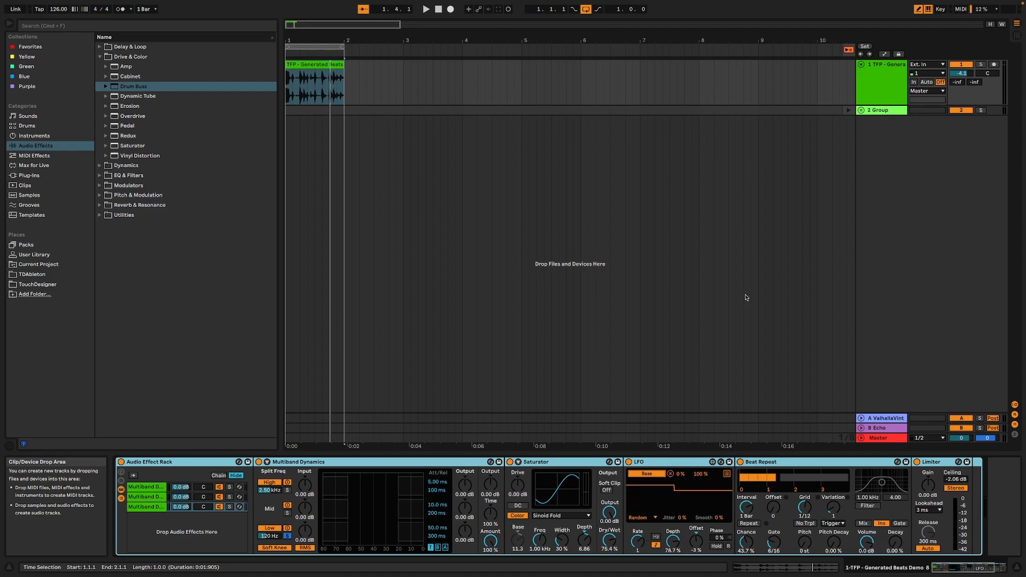
Deactivate the 2 Group track and delete every effect device from the TFP - Generated Beats track
click(959, 111)
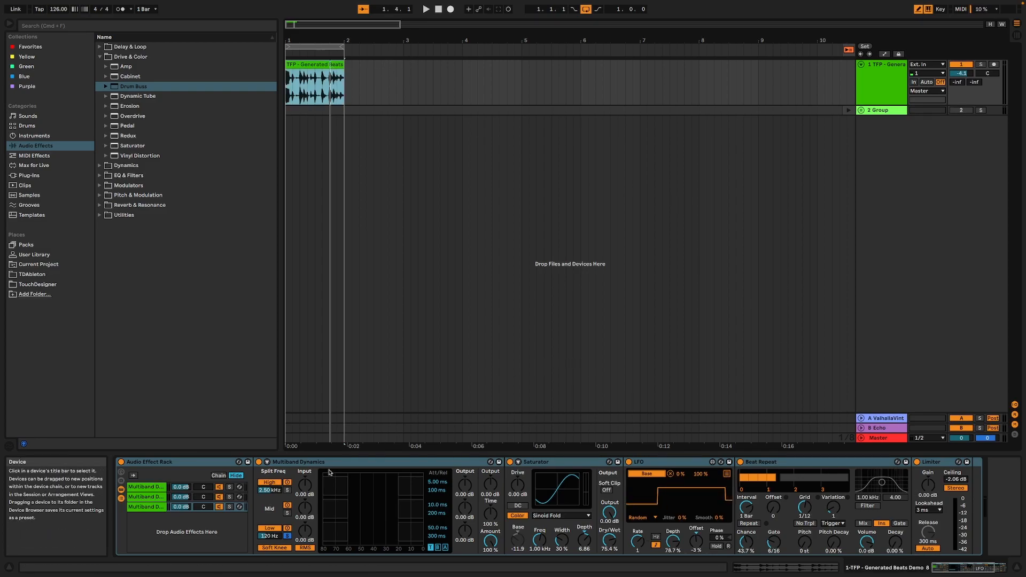
click(206, 461)
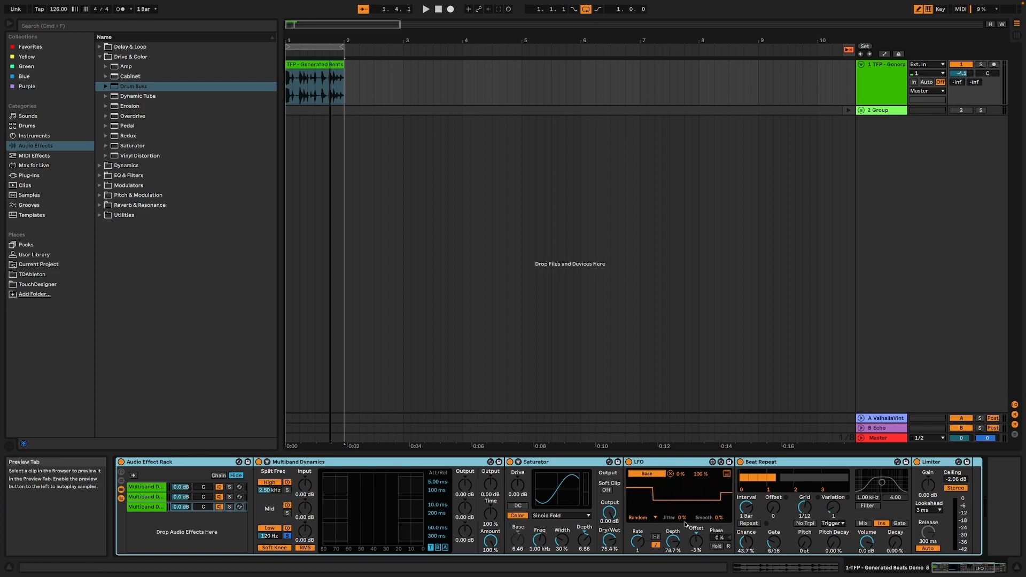
mouse_move(964, 565)
mouse_down()
mouse_move(985, 566)
mouse_move(946, 567)
mouse_up()
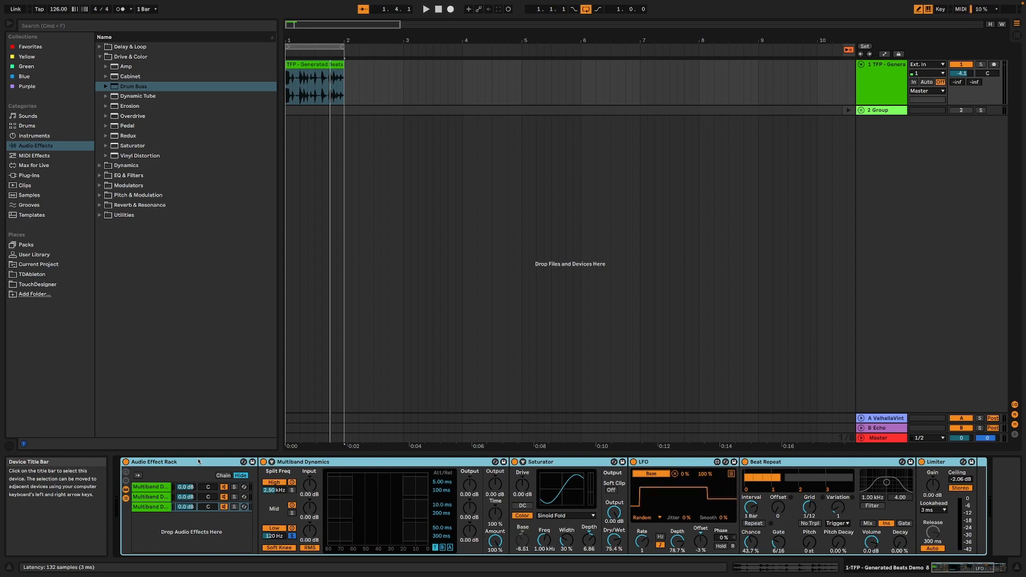
click(198, 461)
key(ctrl+a)
key(Delete)
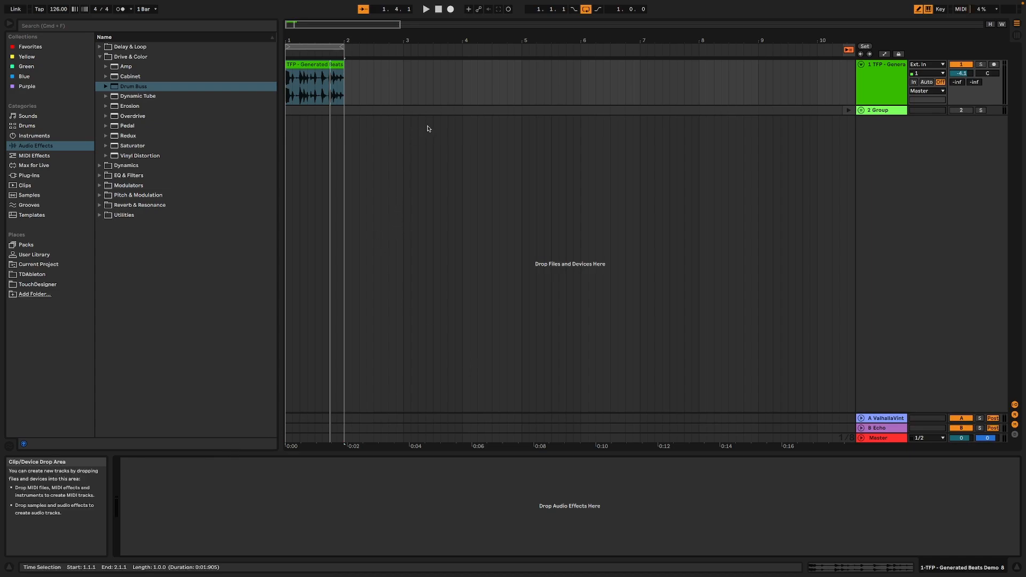
Play the beat loop without any effects and stop playback
click(426, 9)
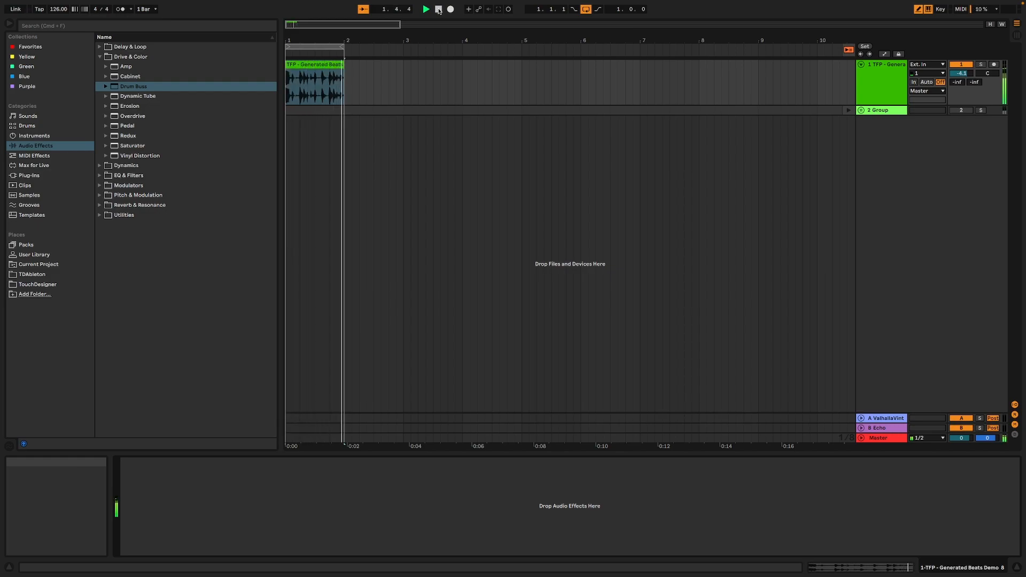
click(438, 10)
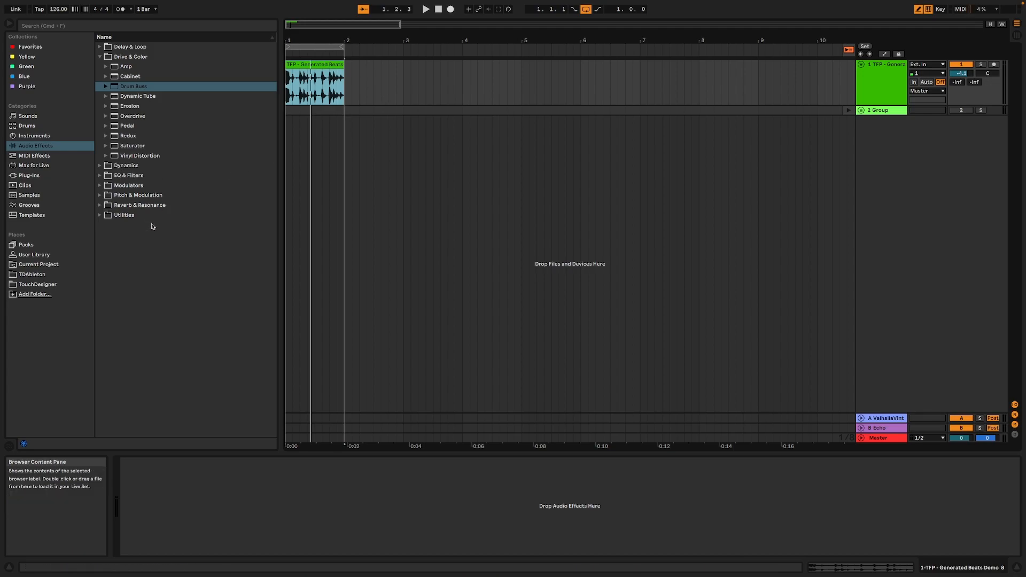
Add the default Multiband Dynamics device to the beat track and audition the loop through it
click(99, 166)
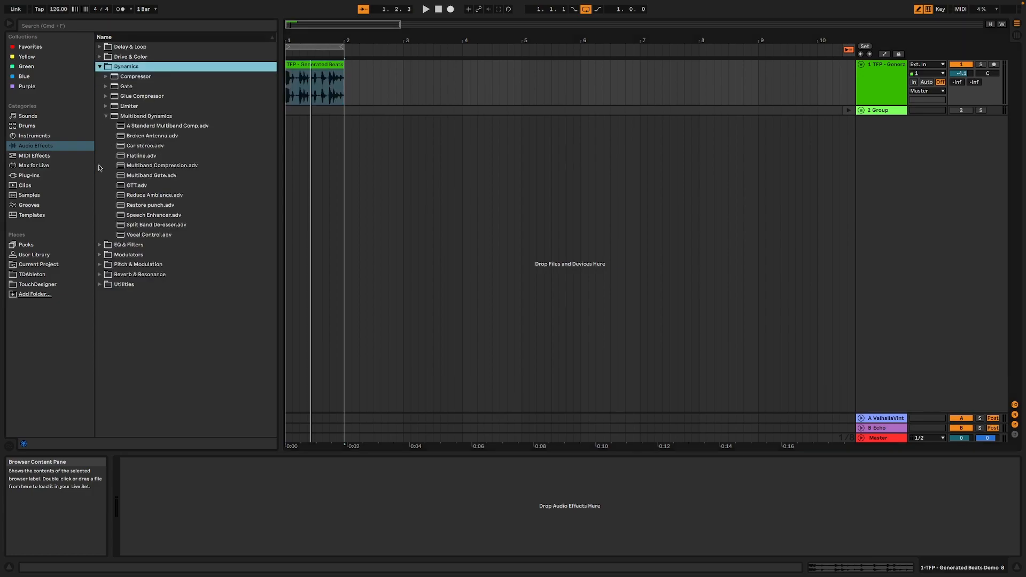
click(105, 116)
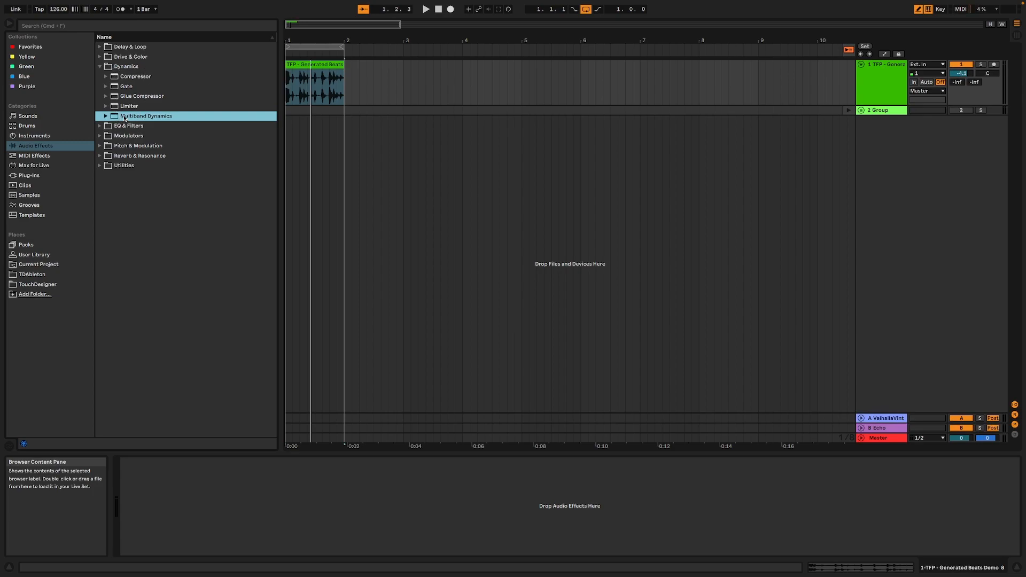
double_click(123, 117)
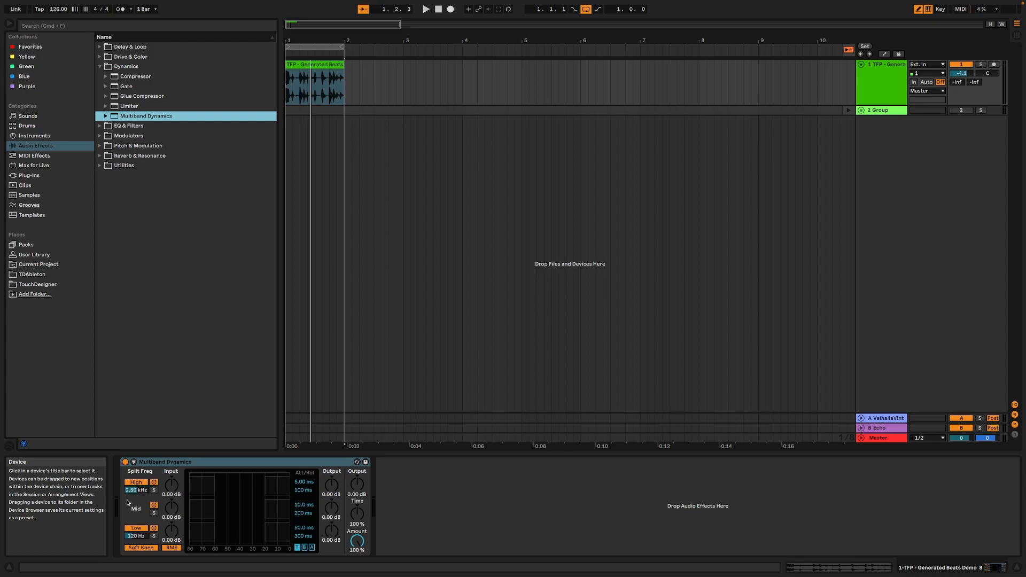
click(191, 463)
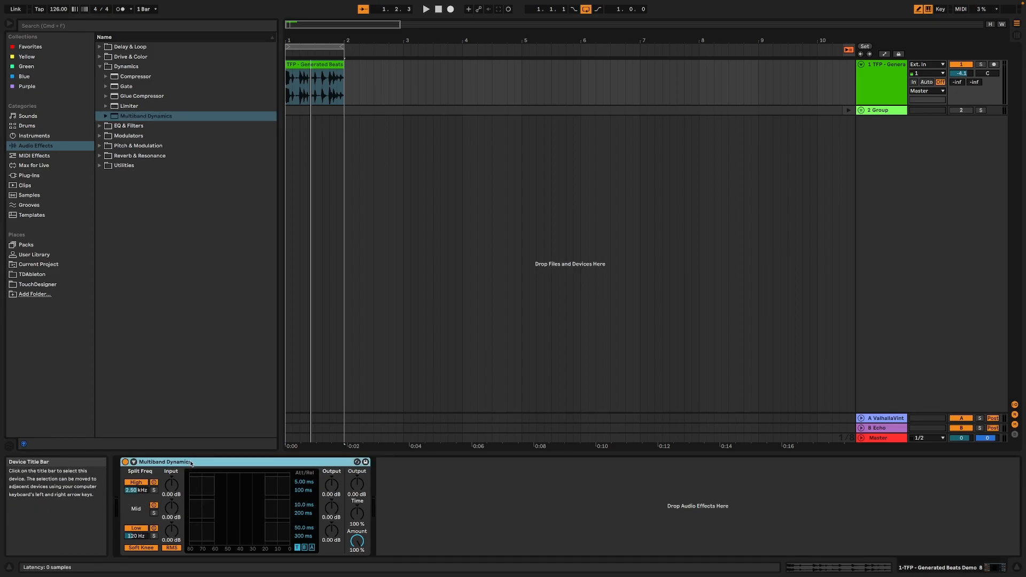
key(space)
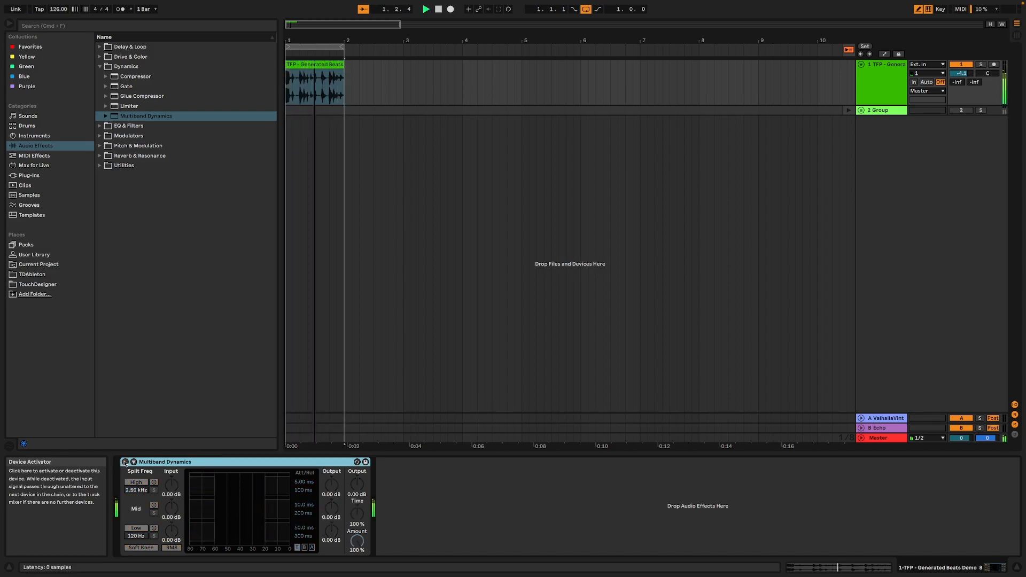
key(space)
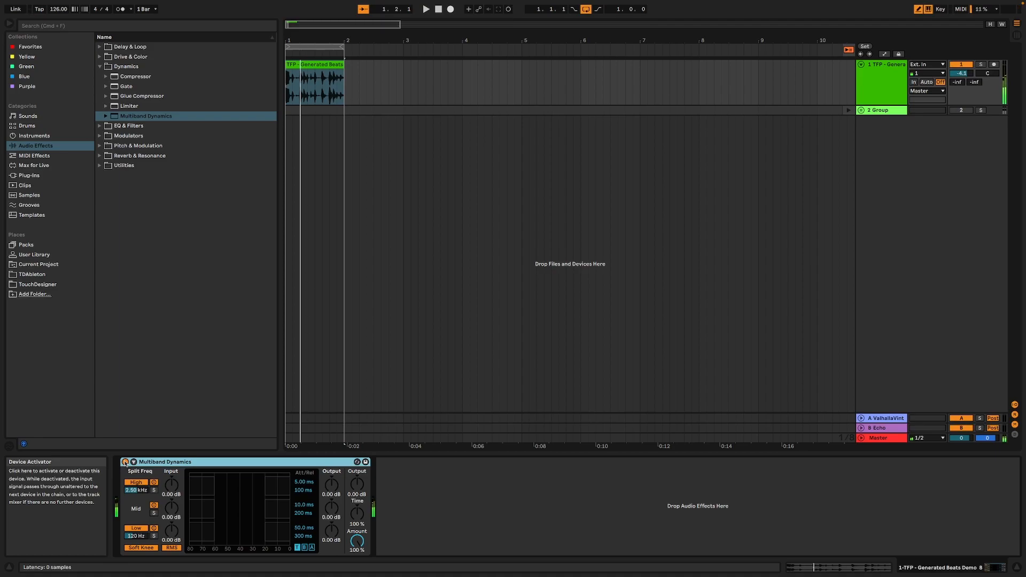
Group Multiband Dynamics into an Audio Effect Rack and duplicate its chain twice to make three parallel chains
click(176, 468)
key(super+g)
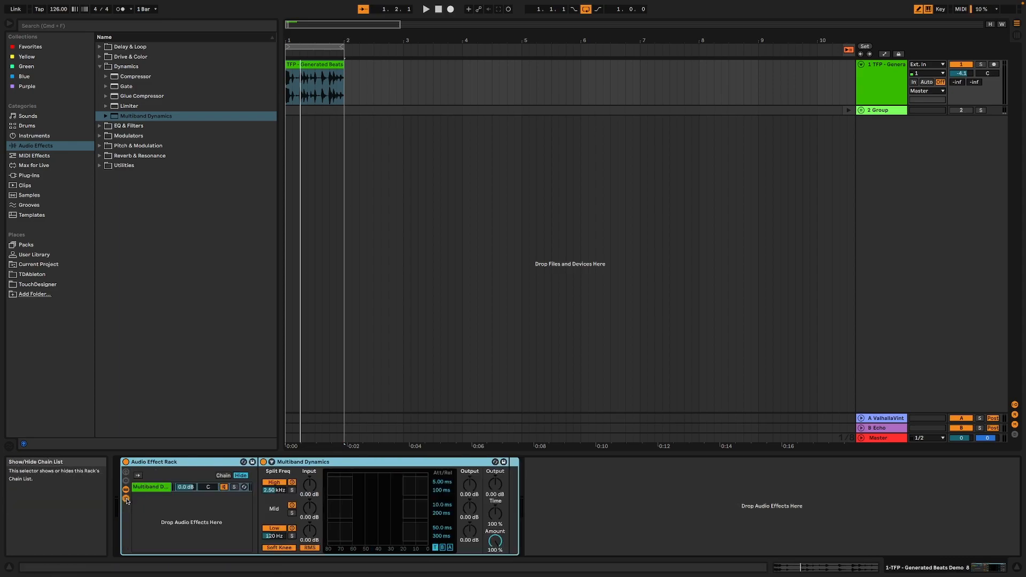
click(151, 487)
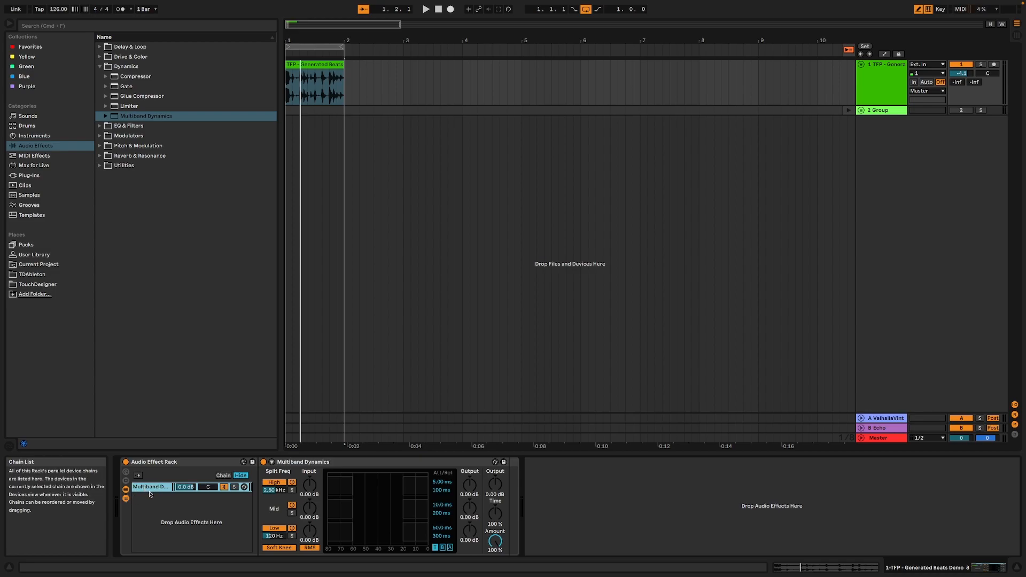
key(ctrl+d)
key(ctrl+d)
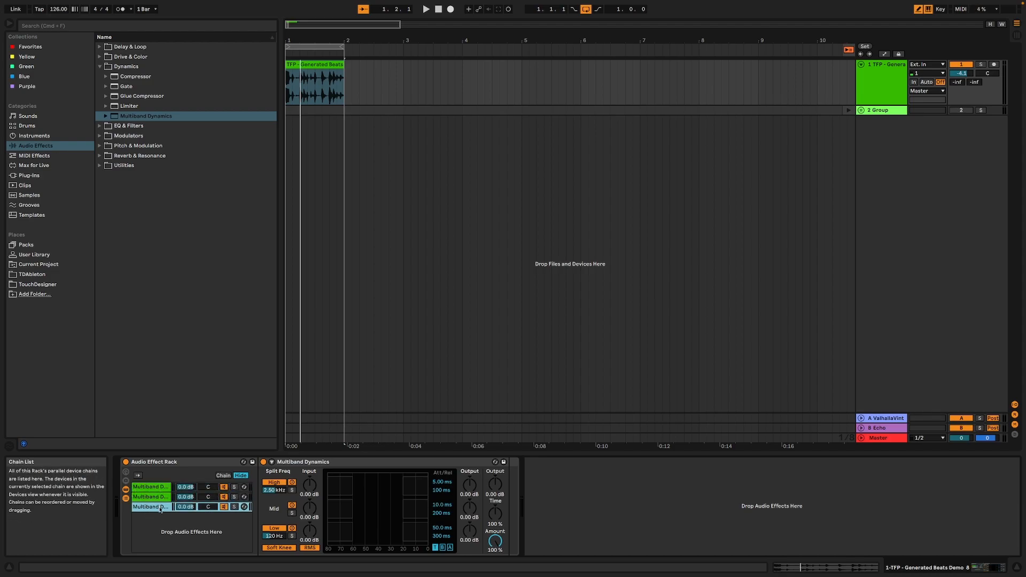
Solo the rack's third chain and the low band of its Multiband Dynamics, auditioning the loop
click(154, 497)
click(153, 487)
click(153, 497)
click(154, 506)
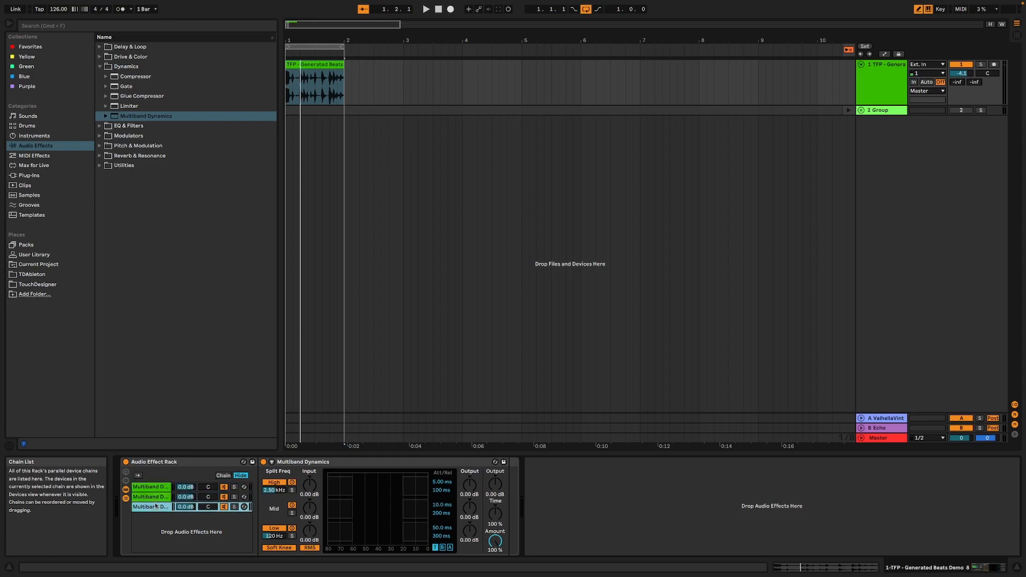
click(234, 507)
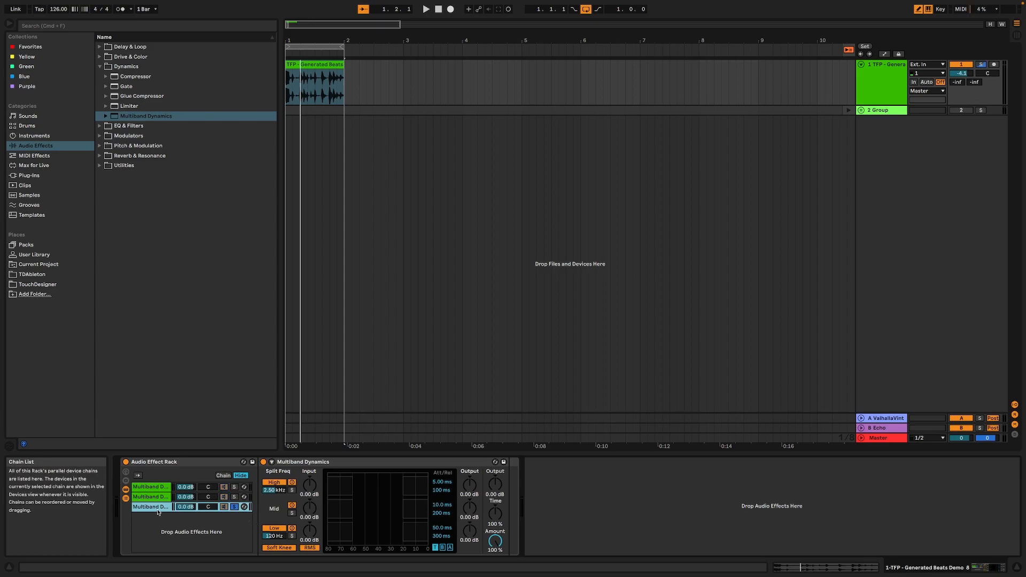
key(space)
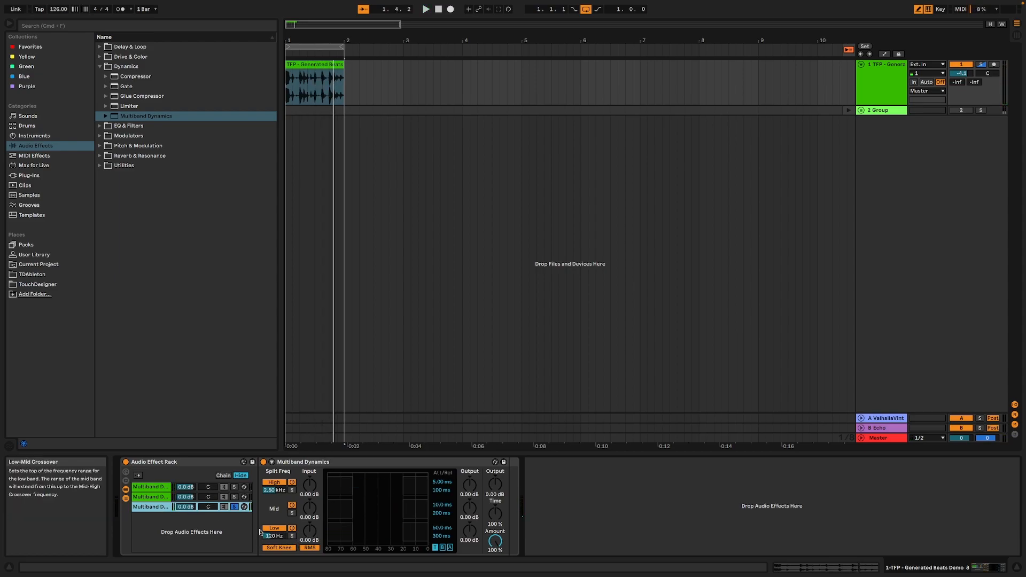
click(292, 536)
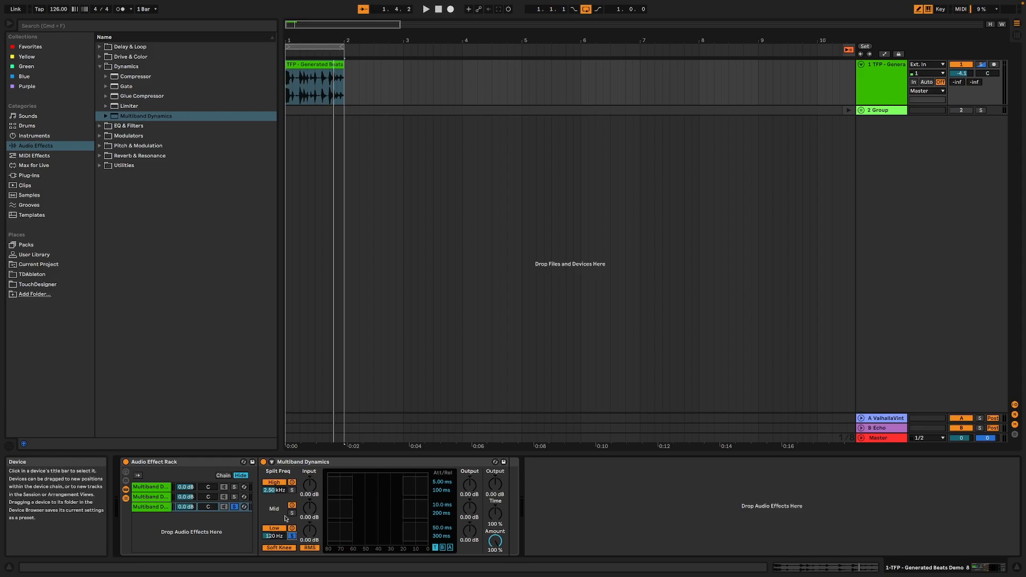
key(space)
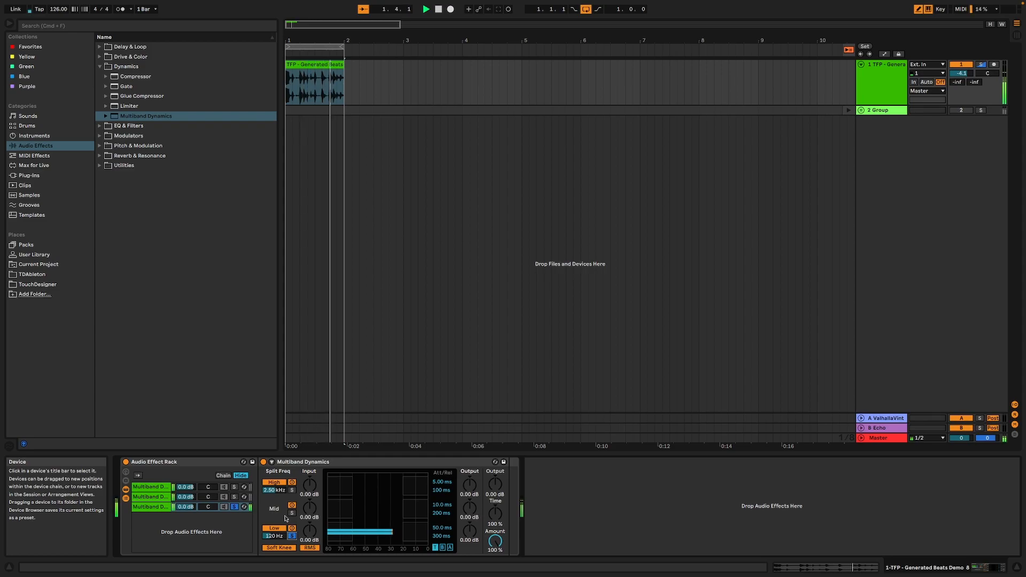
Solo the rack's second chain and the mid band of its Multiband Dynamics, auditioning the loop
click(153, 497)
click(235, 496)
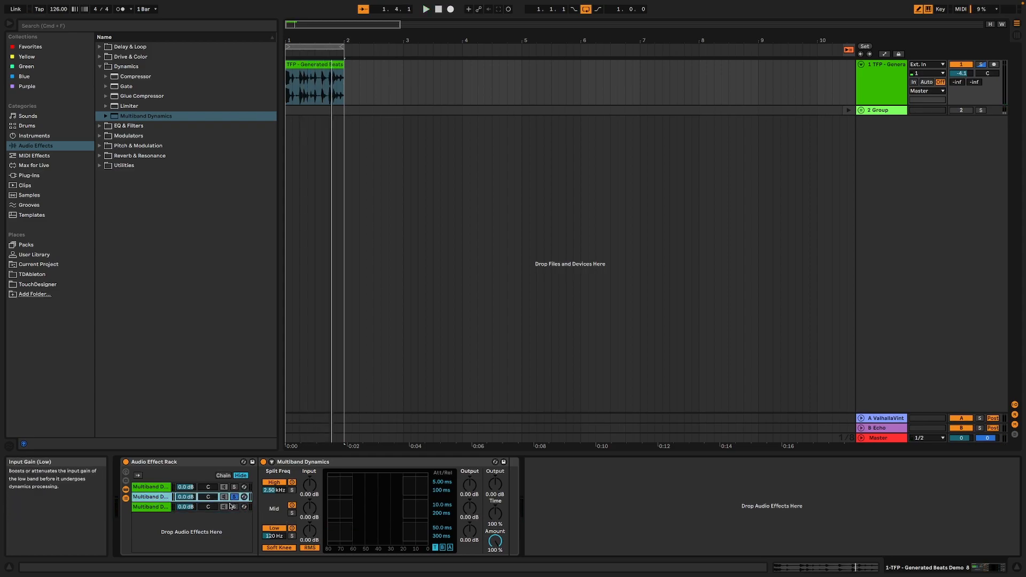
click(292, 514)
click(292, 513)
key(space)
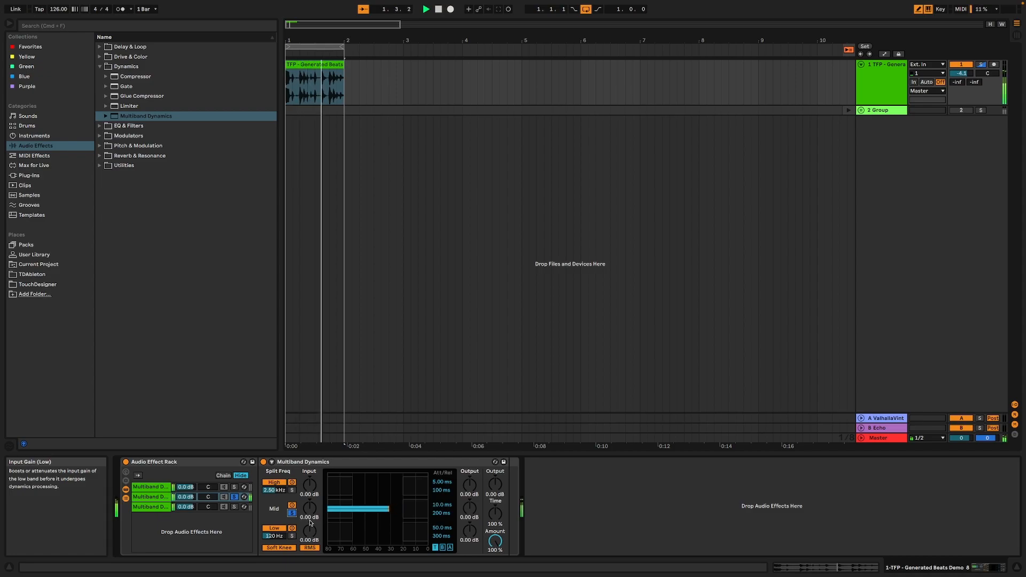
Solo the high band in the first chain's Multiband Dynamics, audition it, and leave no rack chain soloed
click(147, 487)
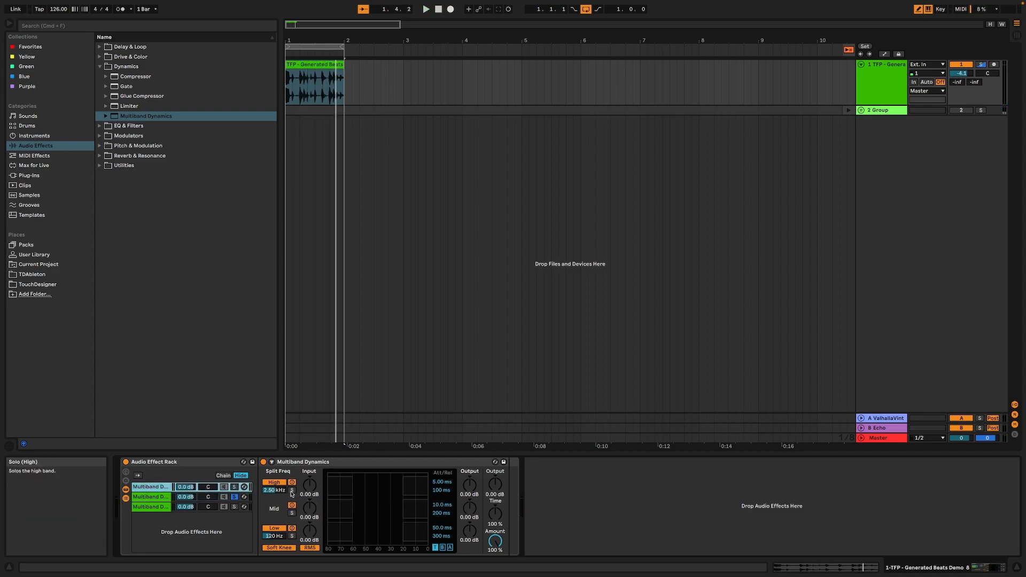
click(291, 490)
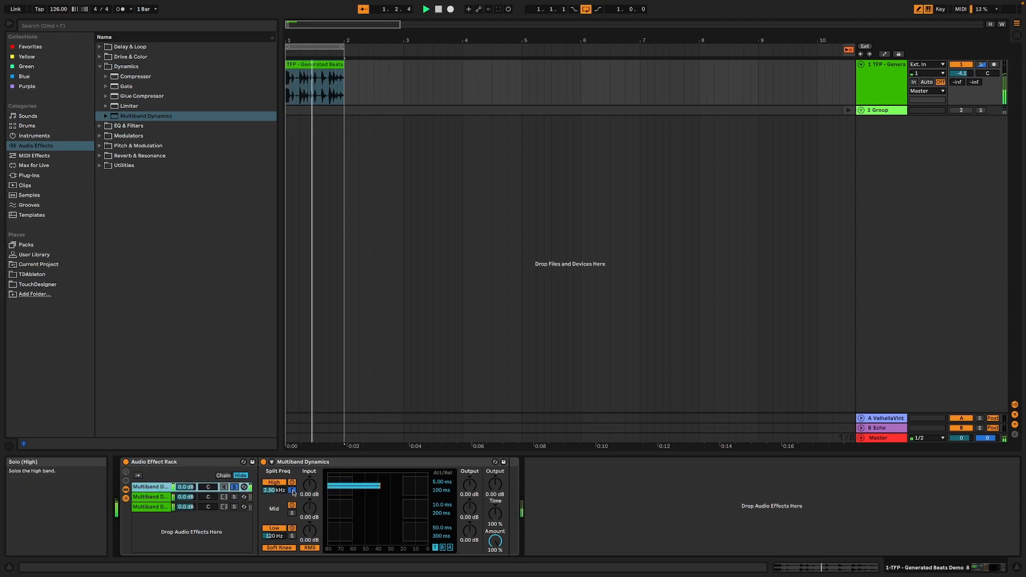
key(space)
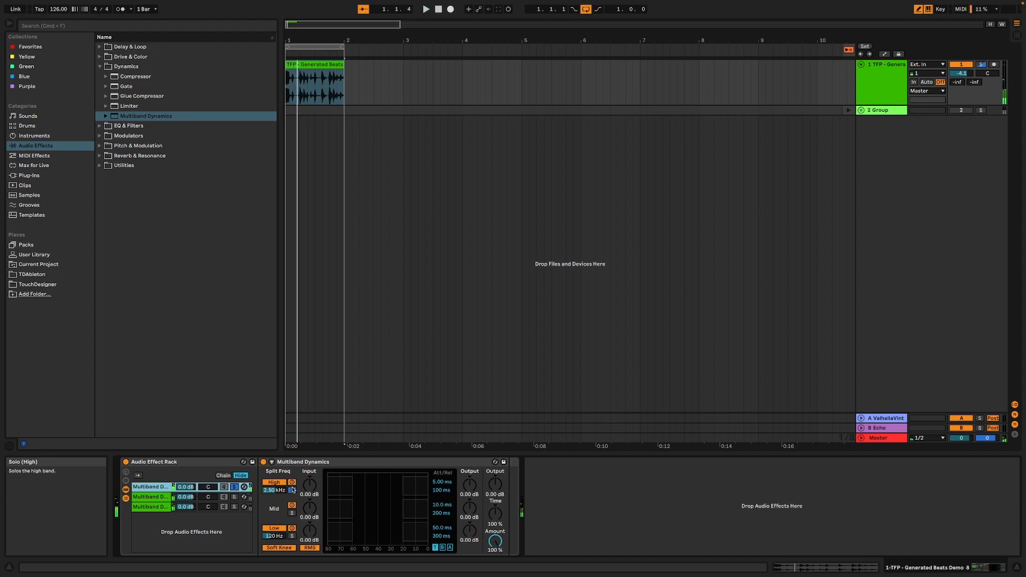
click(234, 487)
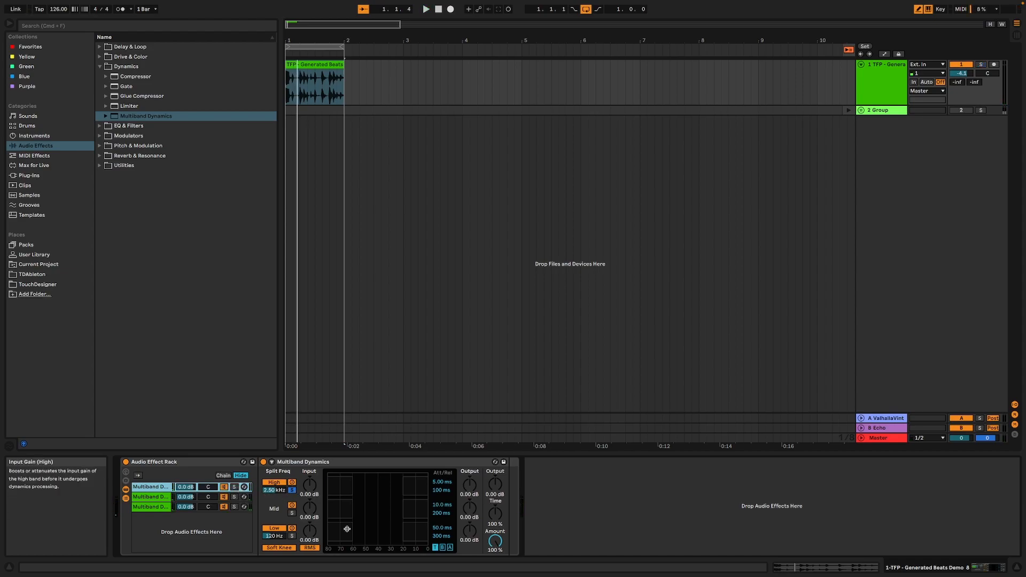
Rename the rack's third chain Low, the second chain Mid and the first chain High
right_click(145, 505)
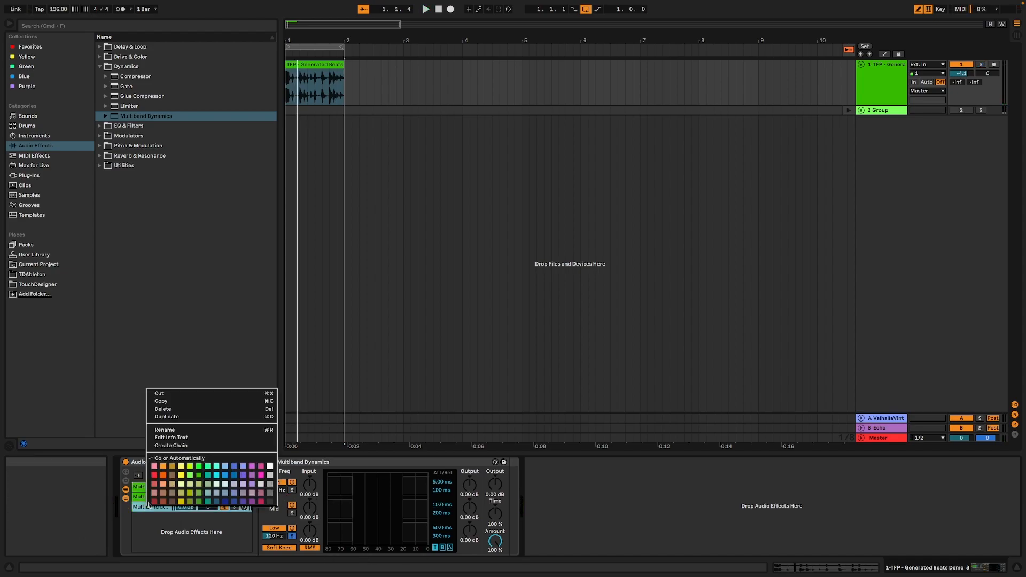
click(171, 431)
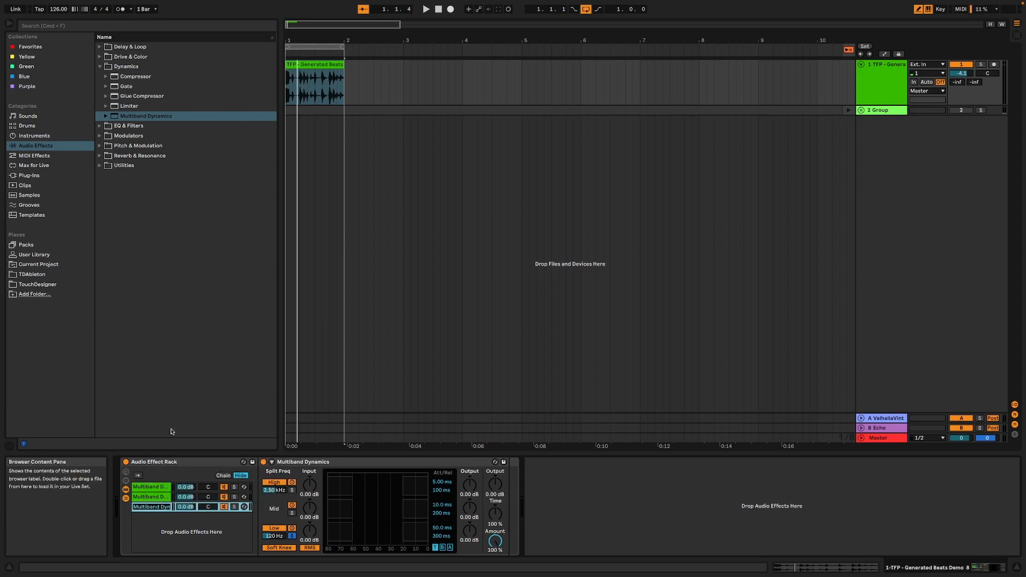
text(Low)
right_click(144, 497)
click(172, 420)
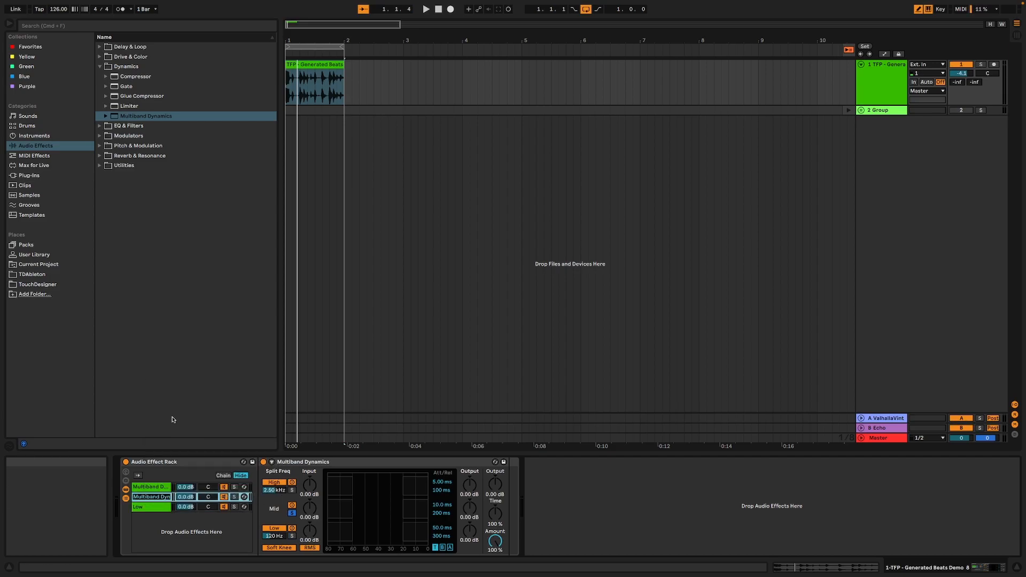
text(Mid)
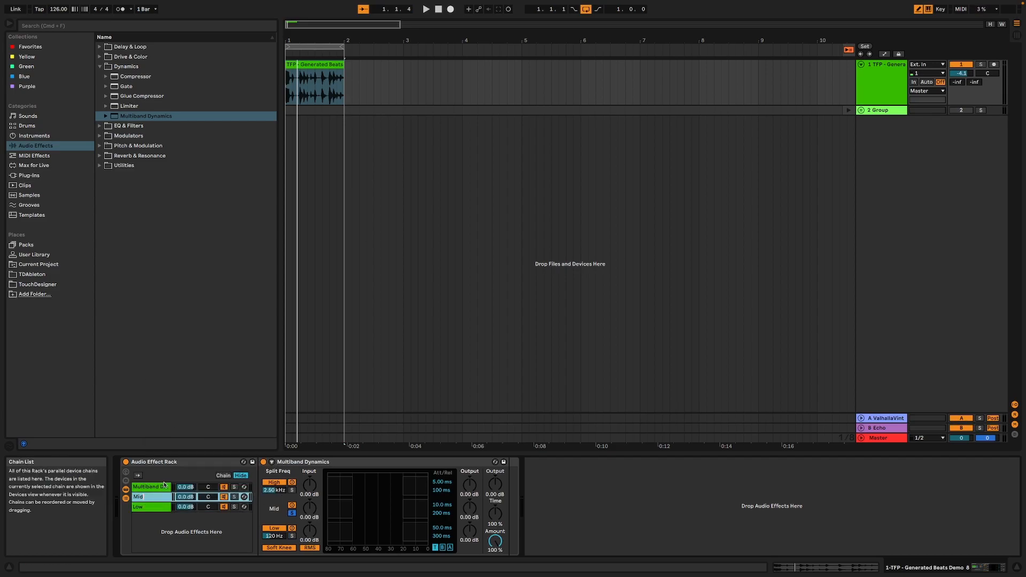
right_click(163, 487)
click(191, 410)
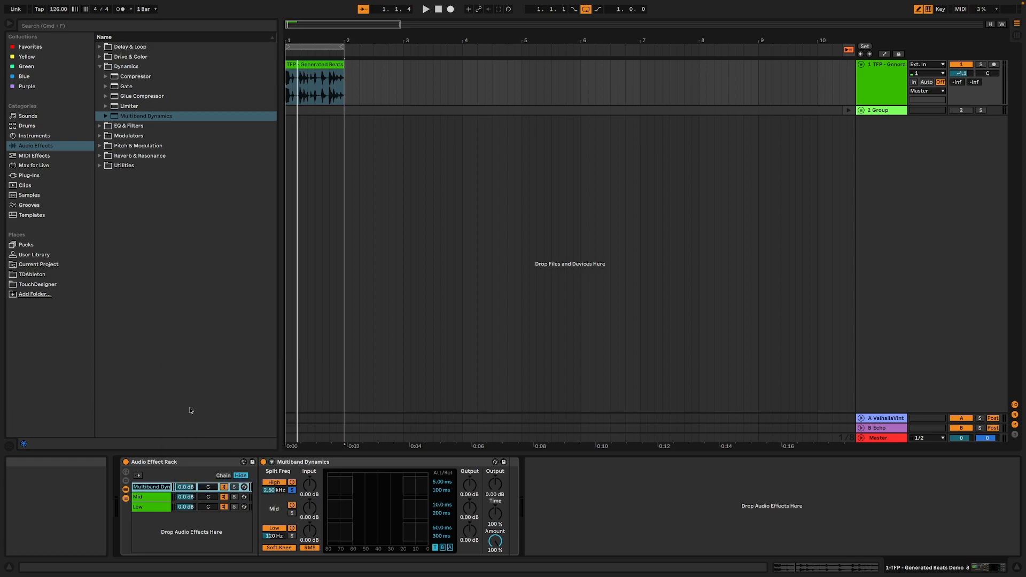
text(Hi)
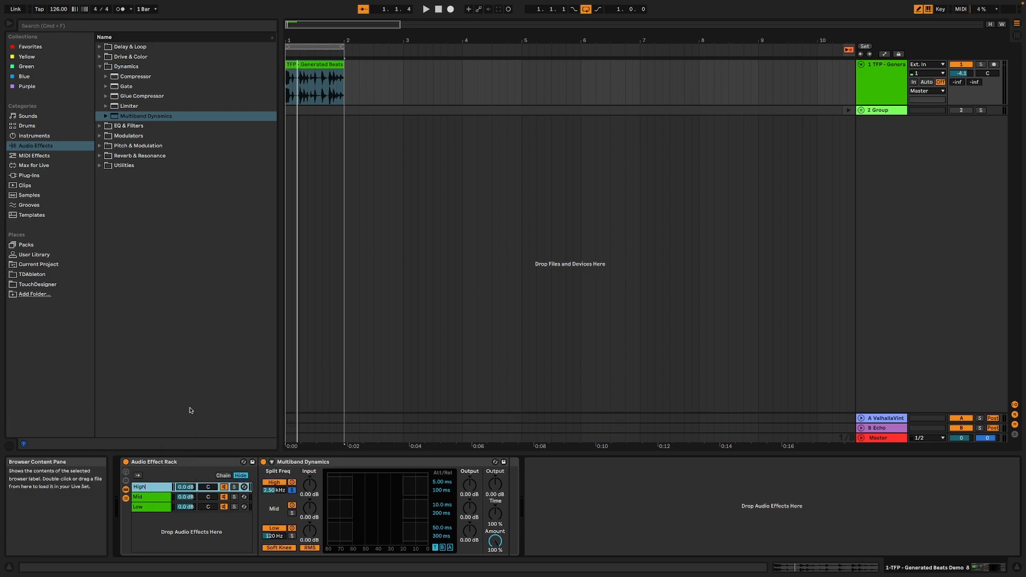
text(gh)
key(Return)
Add a Utility device after Multiband Dynamics inside the rack's Low chain and switch it to Mono
click(167, 512)
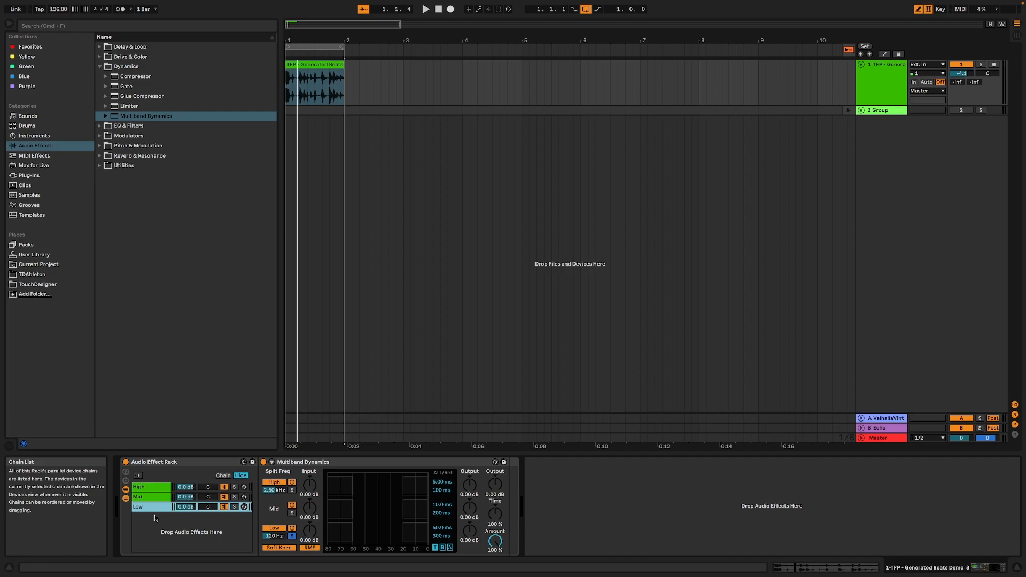
click(100, 166)
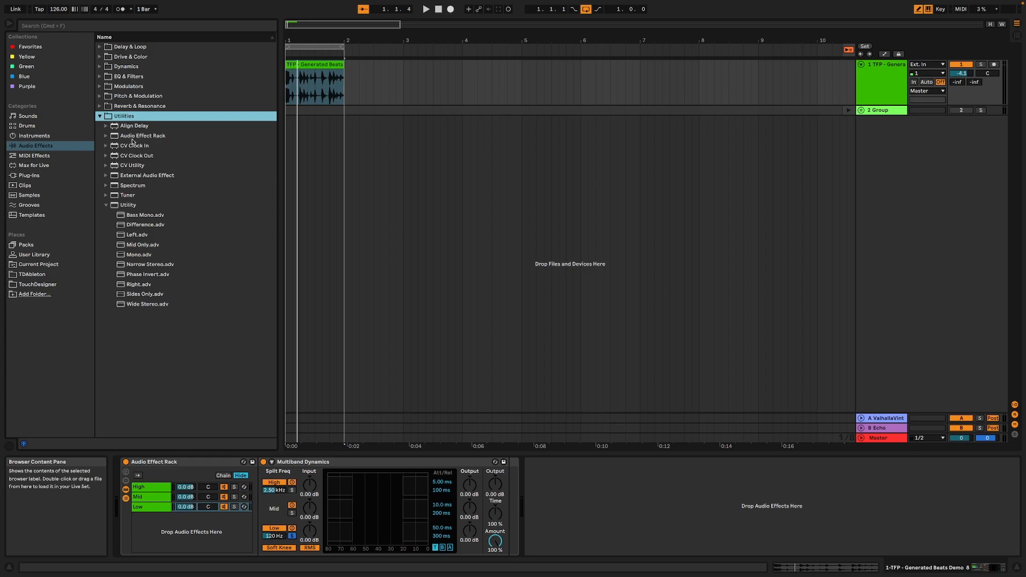
click(127, 117)
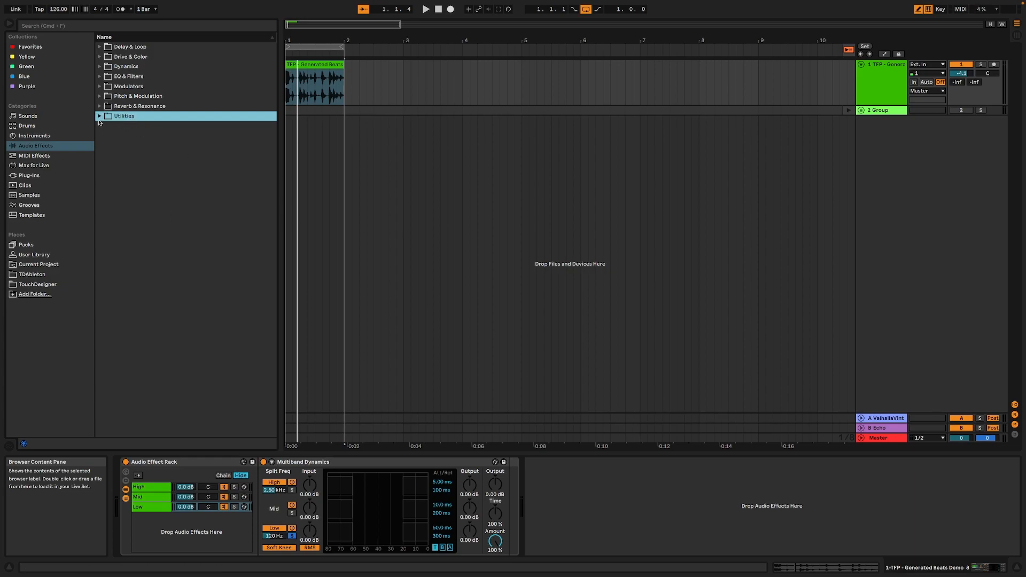
click(99, 117)
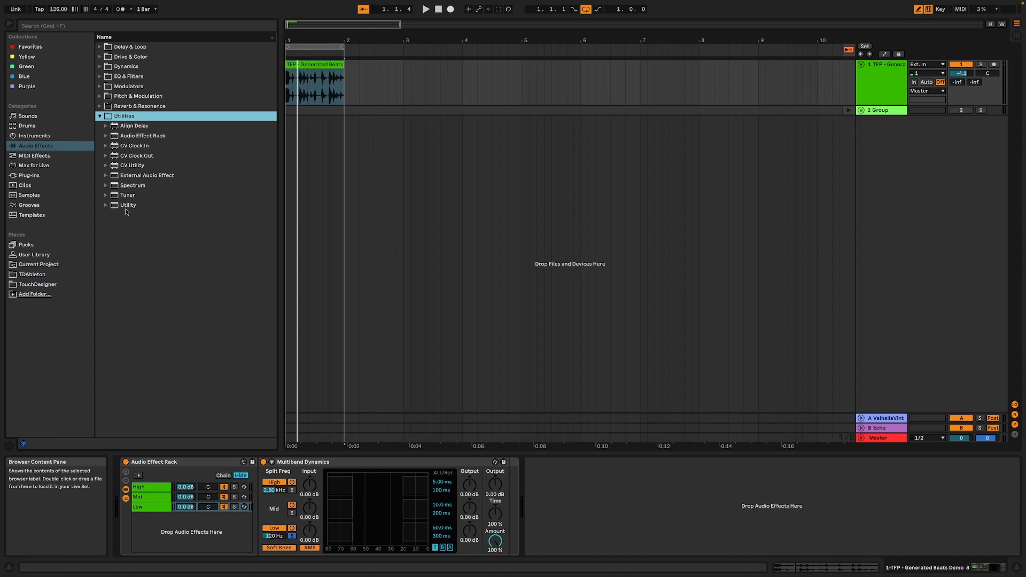
double_click(128, 205)
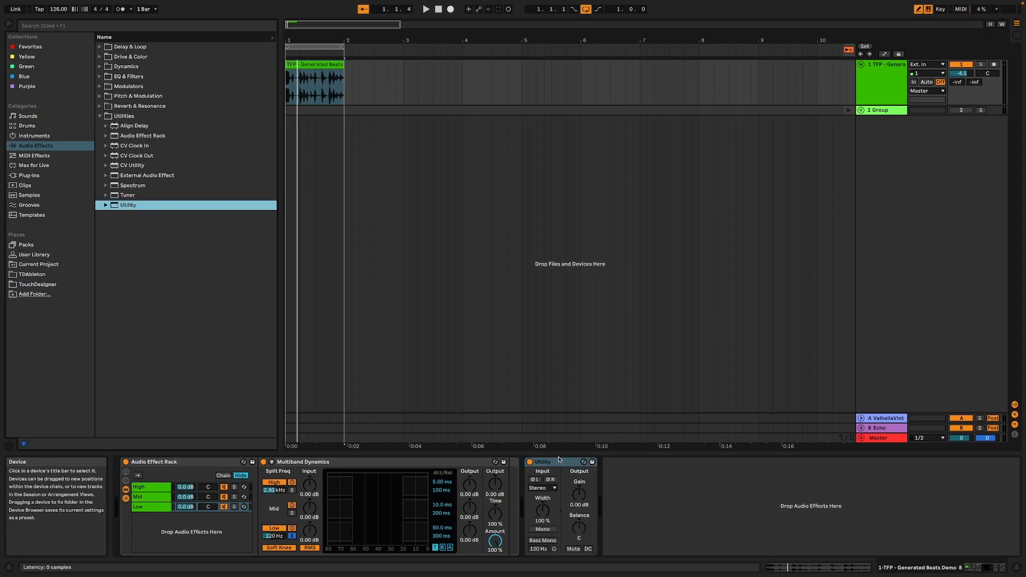
click(559, 462)
drag(526, 471, 511, 479)
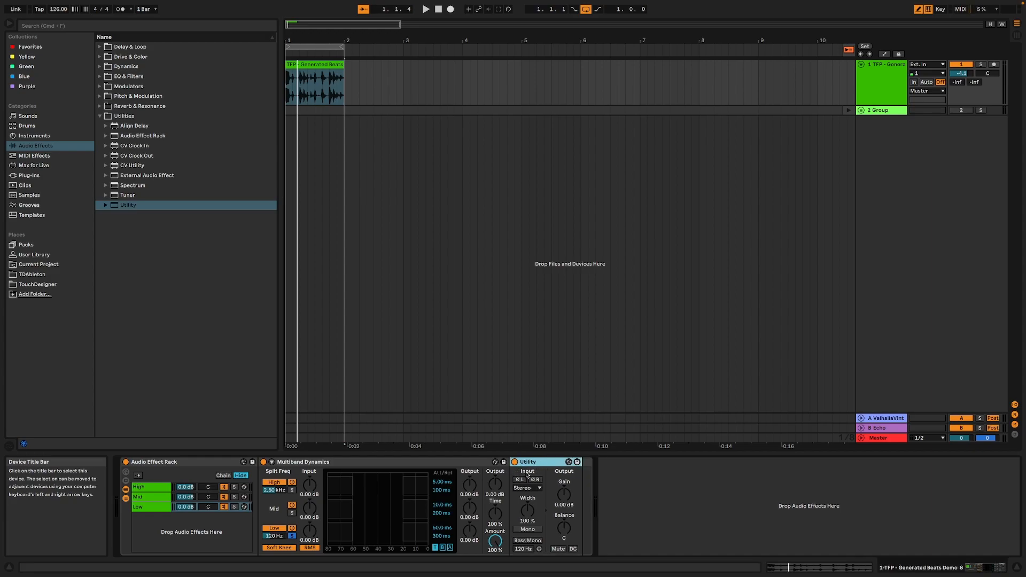
click(531, 530)
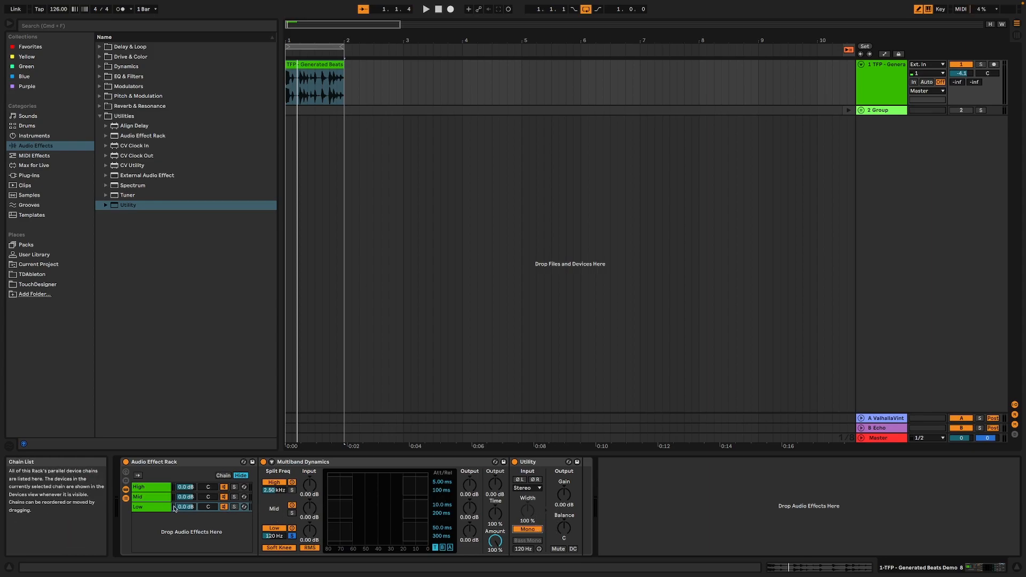
Audition the whole loop and the Mid chain on its own, leaving the Mid chain soloed
key(space)
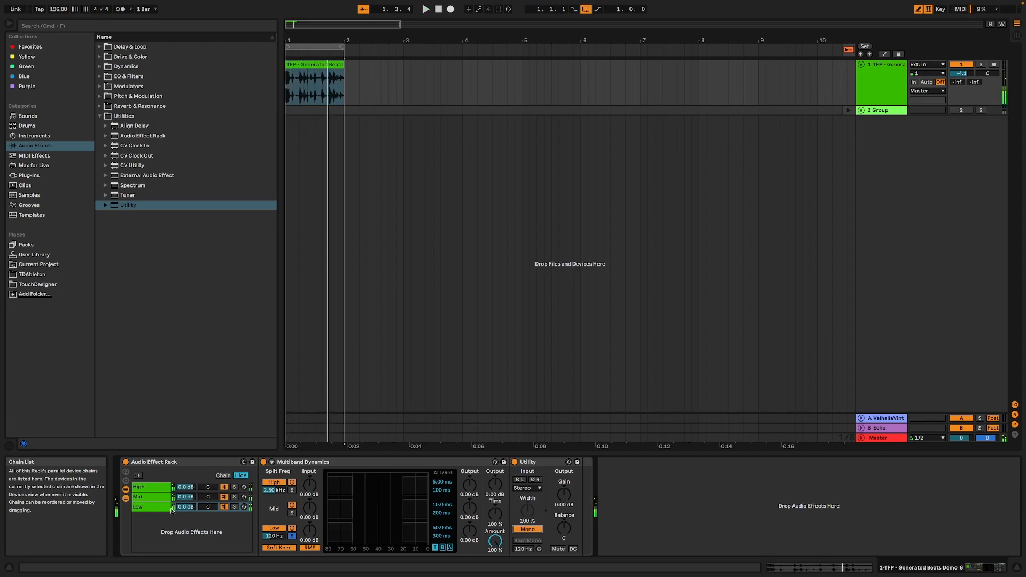
click(157, 500)
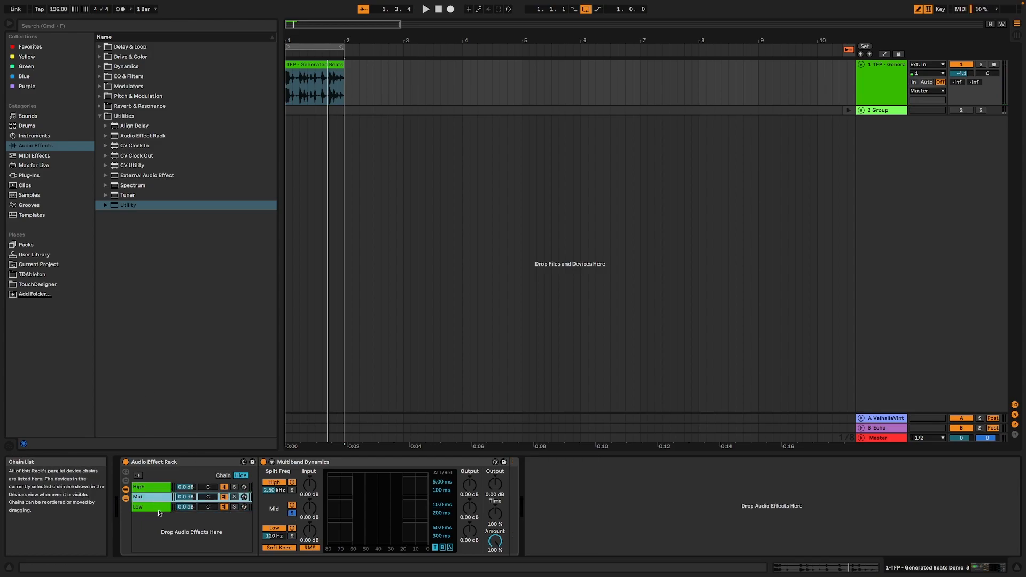
click(234, 497)
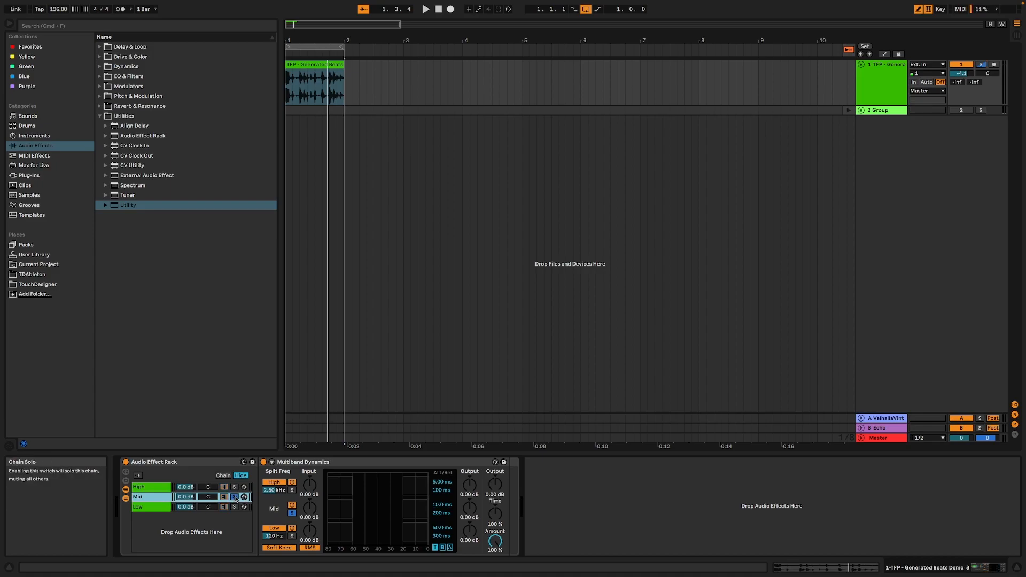
key(space)
key(space)
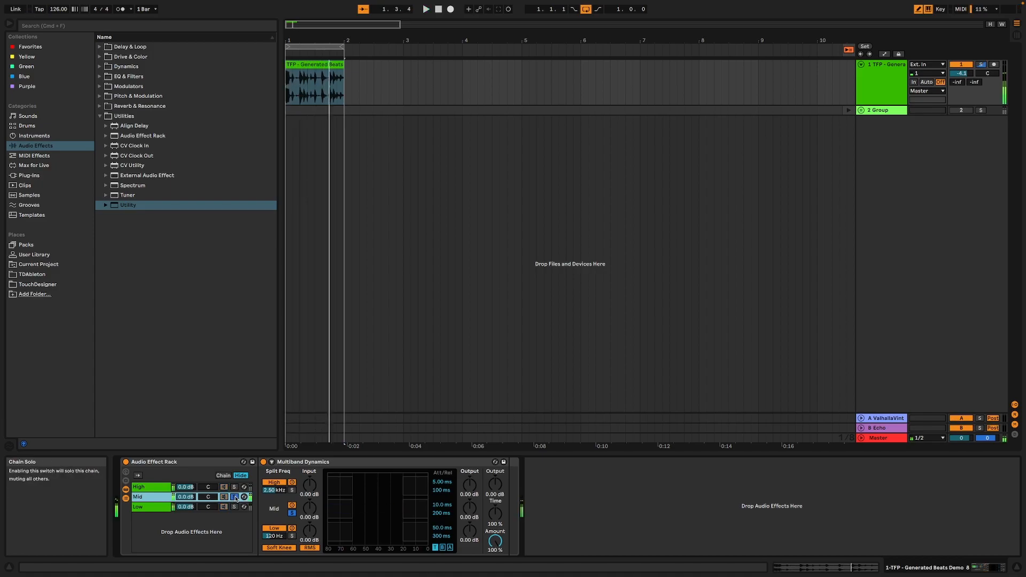
Add a Reverb after Multiband Dynamics in the Mid chain and set its Dry/Wet to 10 %
click(99, 107)
click(138, 151)
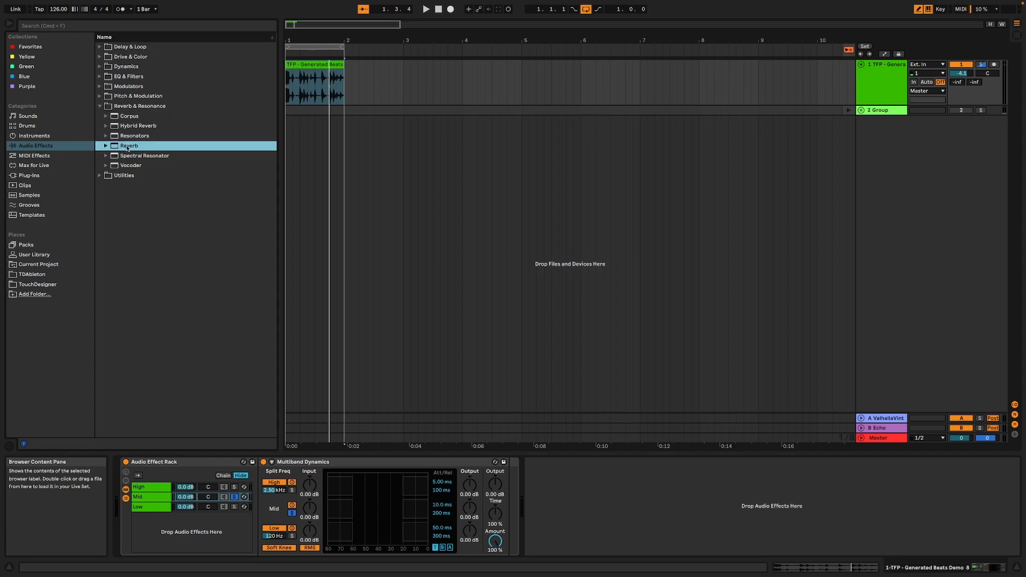
drag(127, 149, 542, 498)
drag(761, 541, 761, 545)
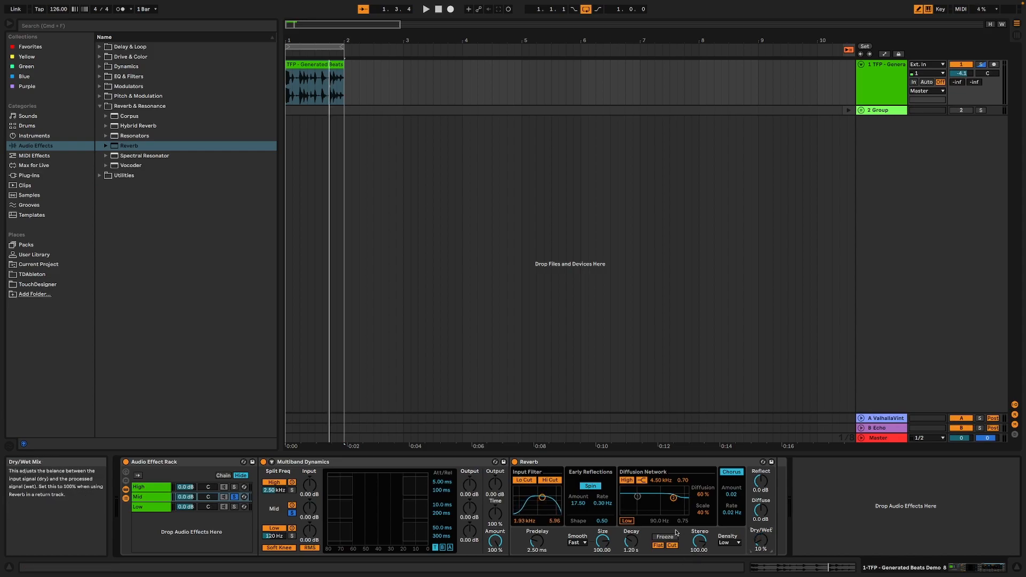
Audition the Reverb, unsolo the Mid chain, and set the Reverb's decay time to 3.31 s
key(space)
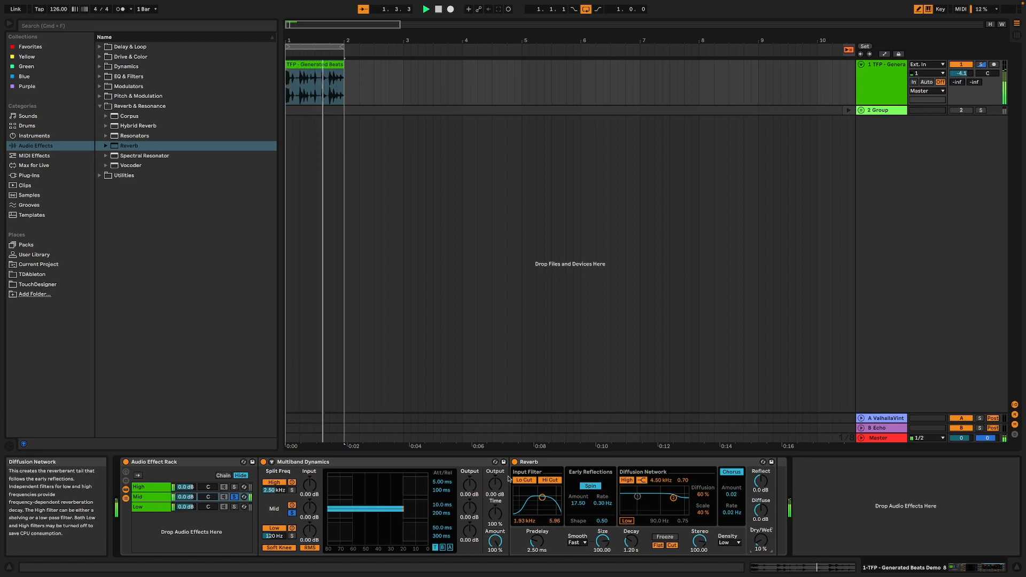
mouse_move(631, 541)
mouse_down()
mouse_move(631, 505)
mouse_move(631, 550)
mouse_up()
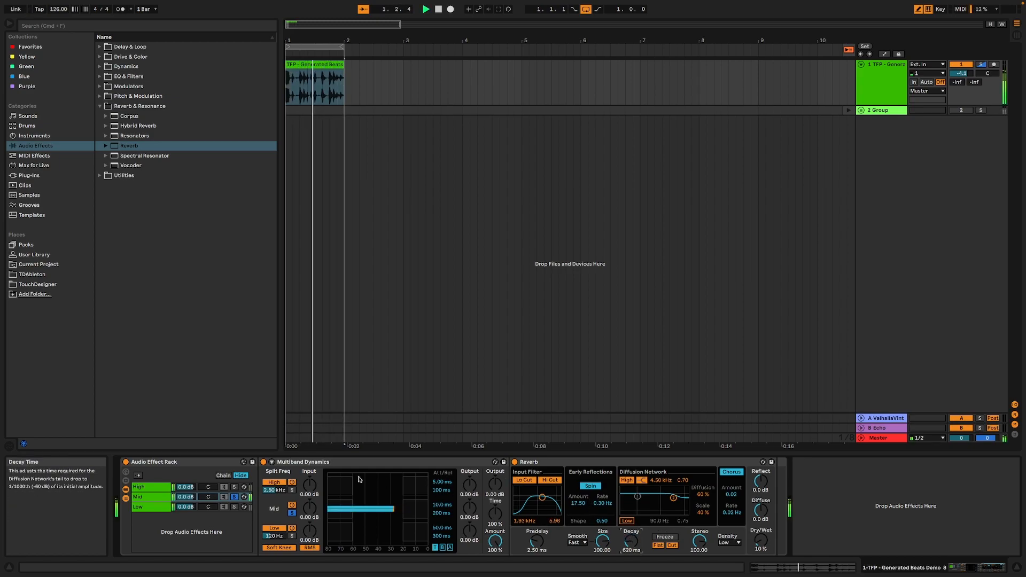
click(234, 496)
drag(631, 541, 631, 513)
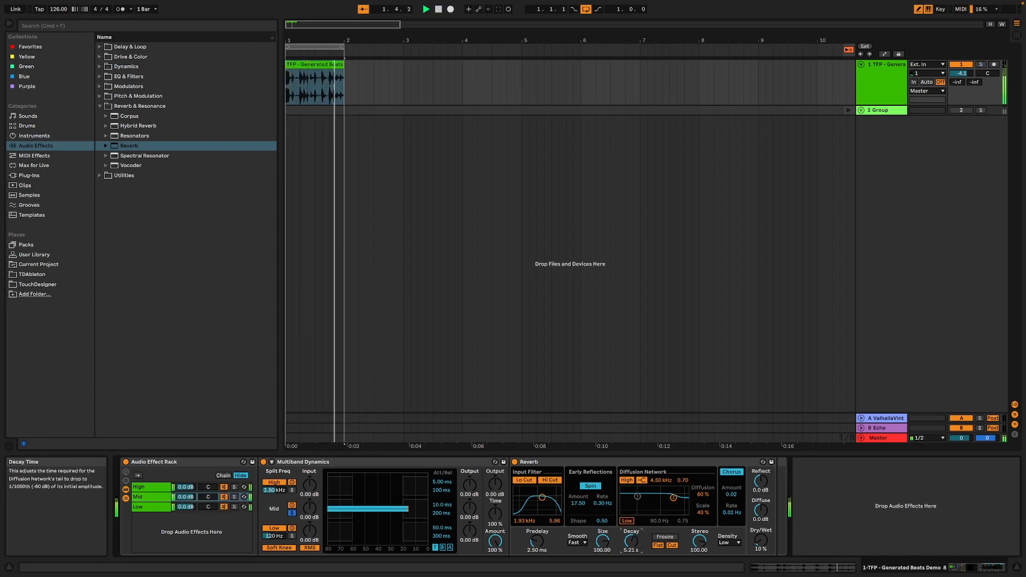
Solo the Low, High and Mid chains in turn to compare them, leaving no rack chain soloed
click(234, 507)
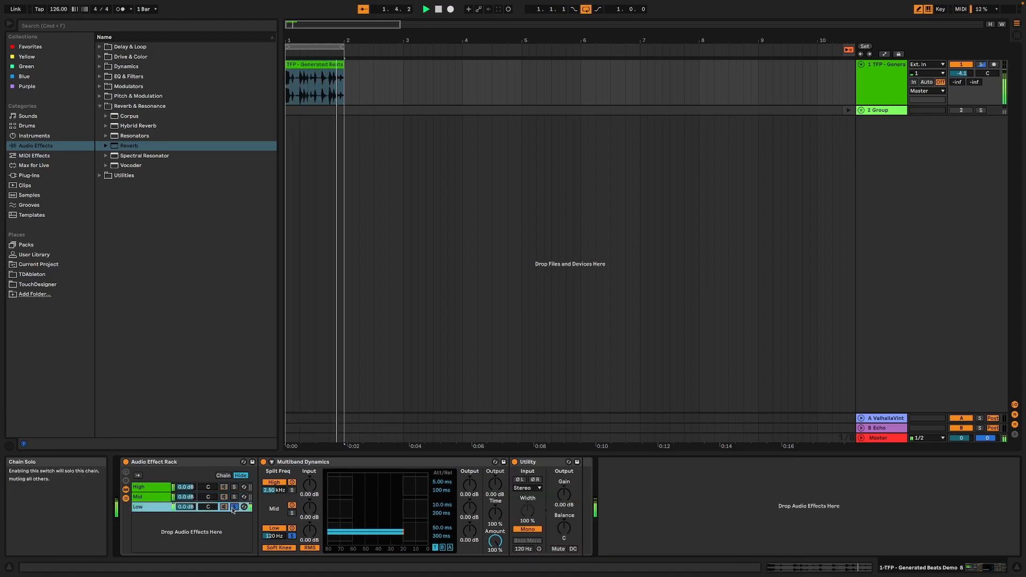
click(234, 487)
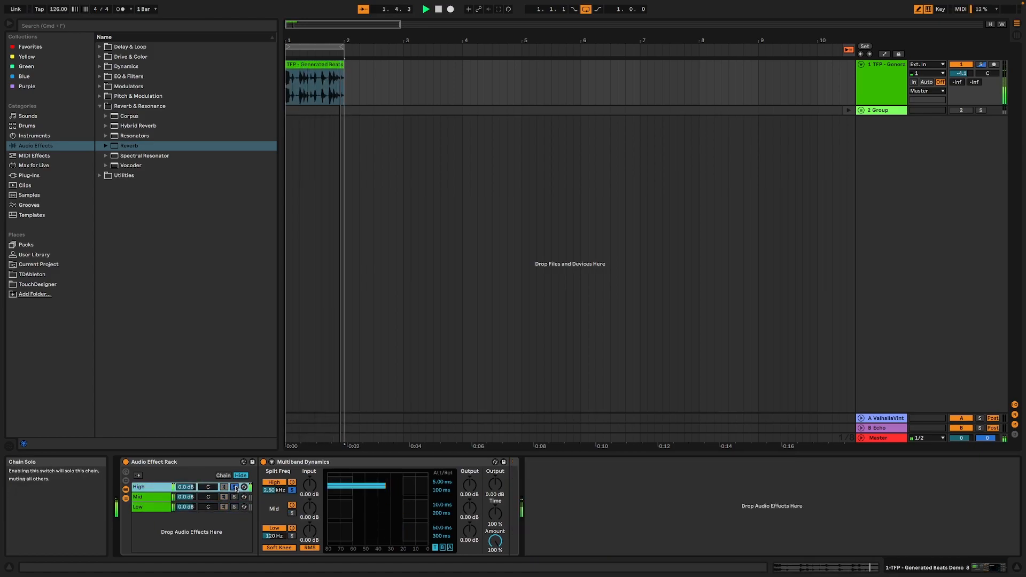
click(235, 497)
click(235, 497)
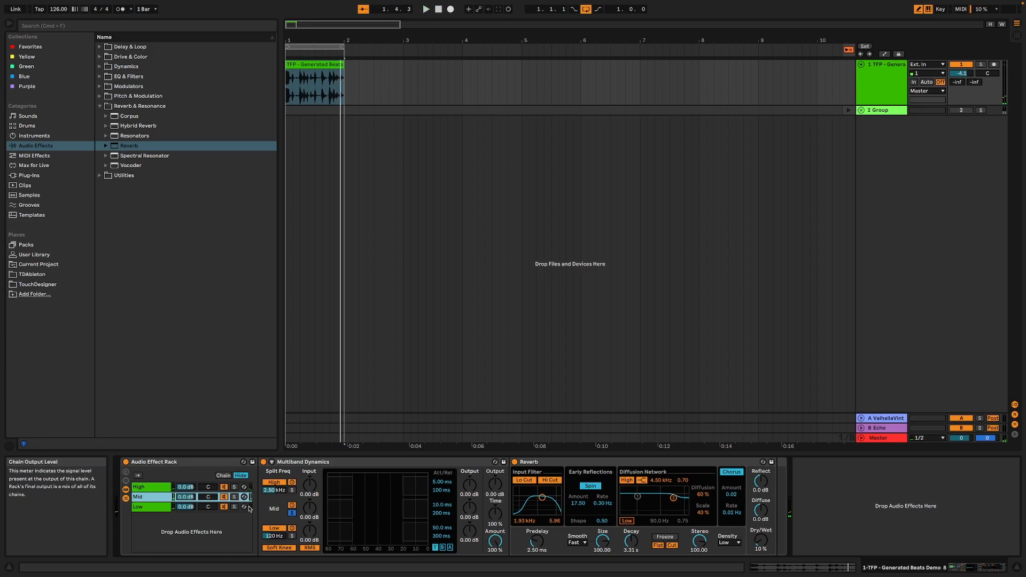
Add an Echo device directly after Multiband Dynamics inside the rack's High chain
click(149, 487)
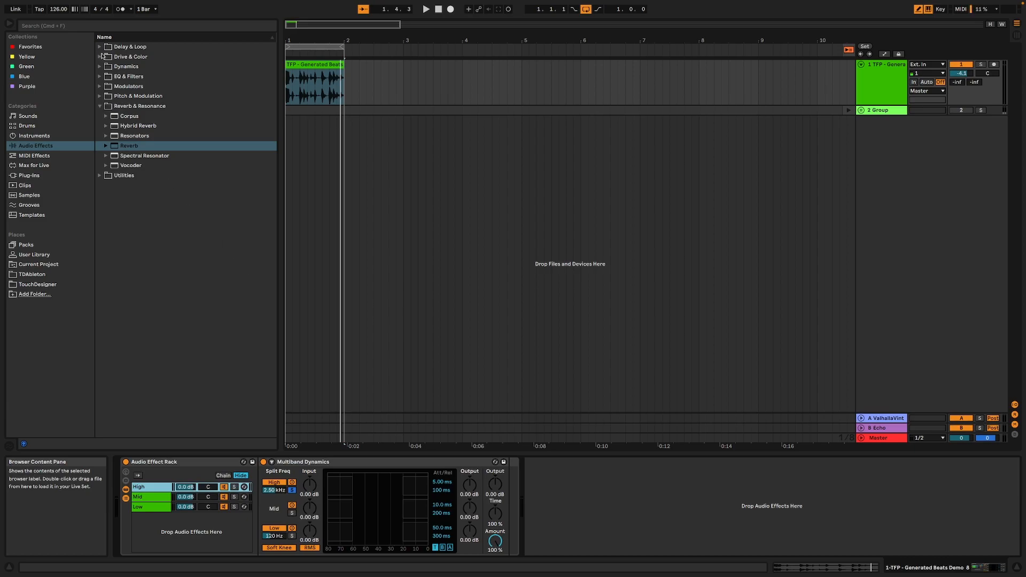
click(101, 48)
double_click(128, 80)
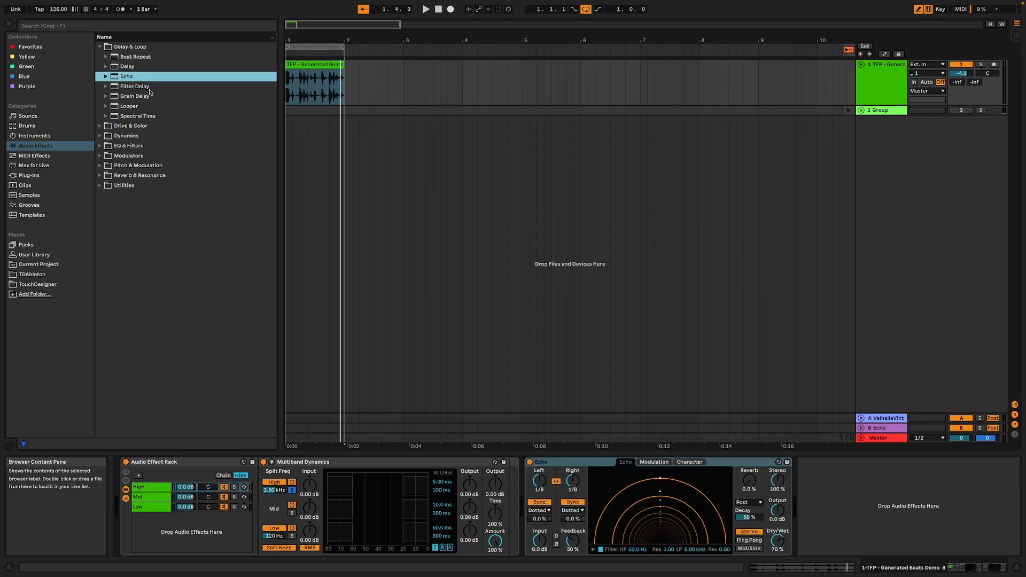
click(529, 465)
drag(529, 465, 511, 474)
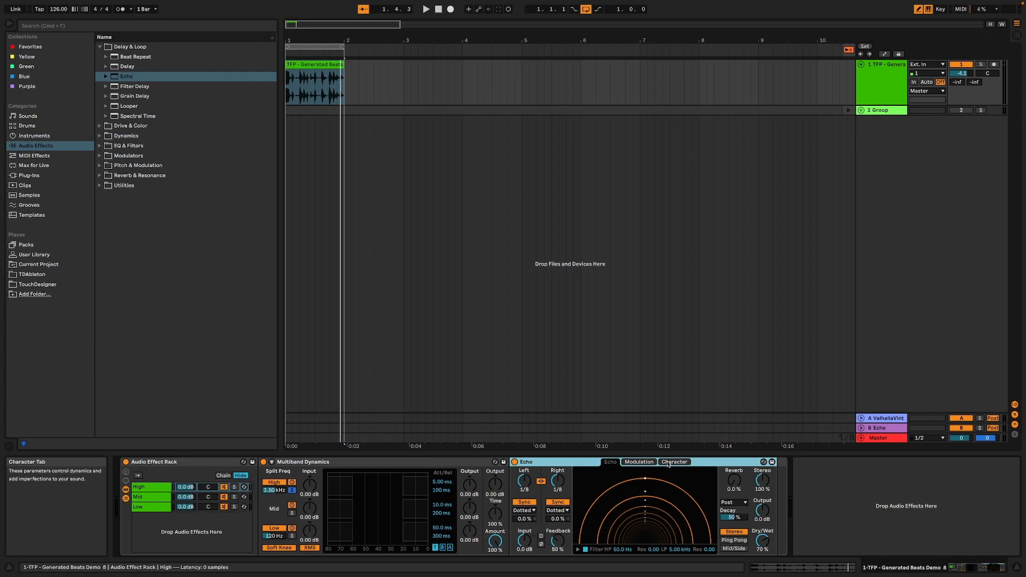
Set the Echo to Ping Pong with unsynced left and right delay times of 36.1 ms
click(742, 541)
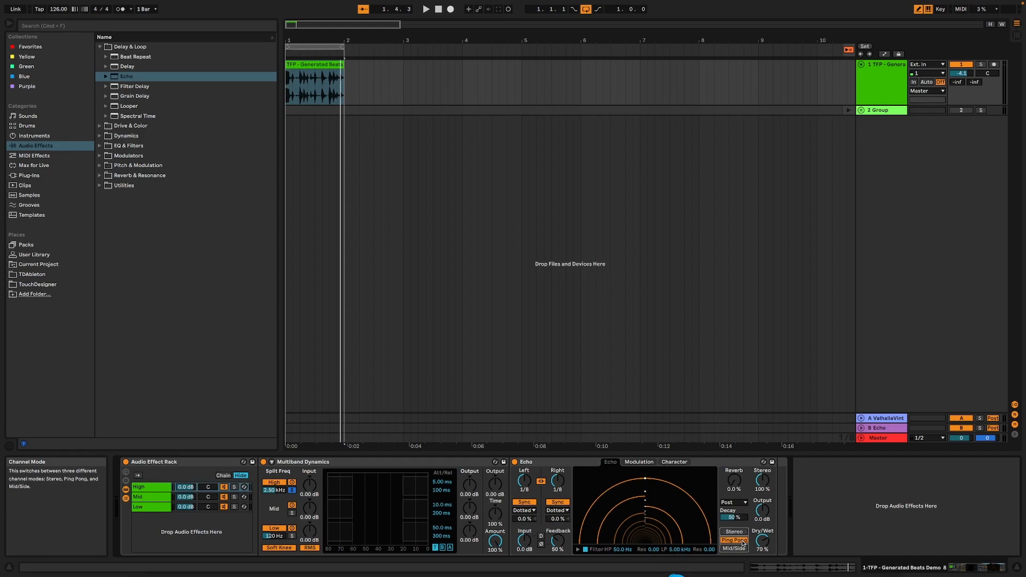
click(557, 500)
drag(555, 479, 554, 513)
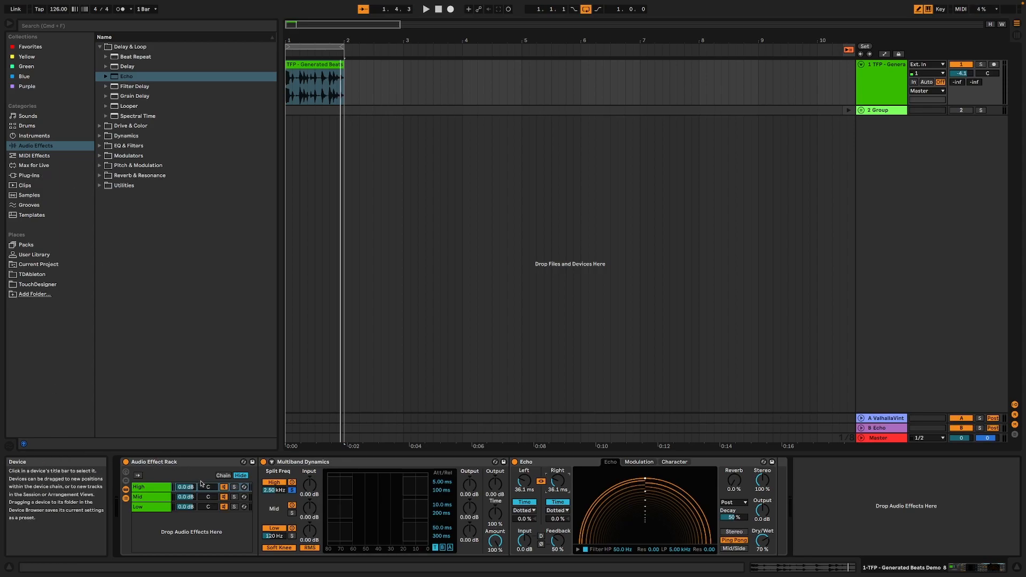
Solo and audition the High chain while setting the Echo's delay times to 14.0 ms and its feedback to 76 %
click(234, 487)
key(space)
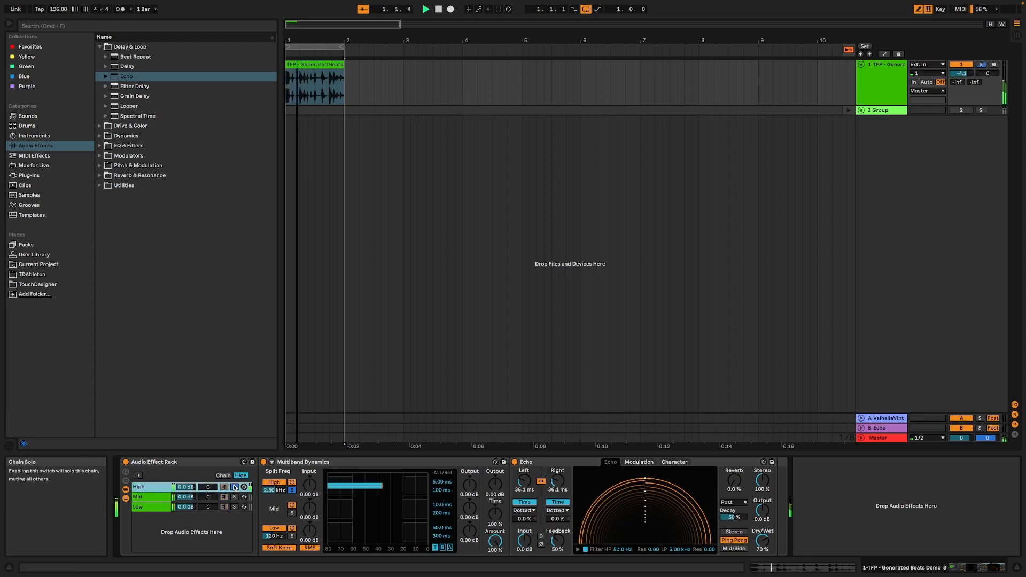
drag(524, 481, 524, 495)
drag(558, 541, 557, 521)
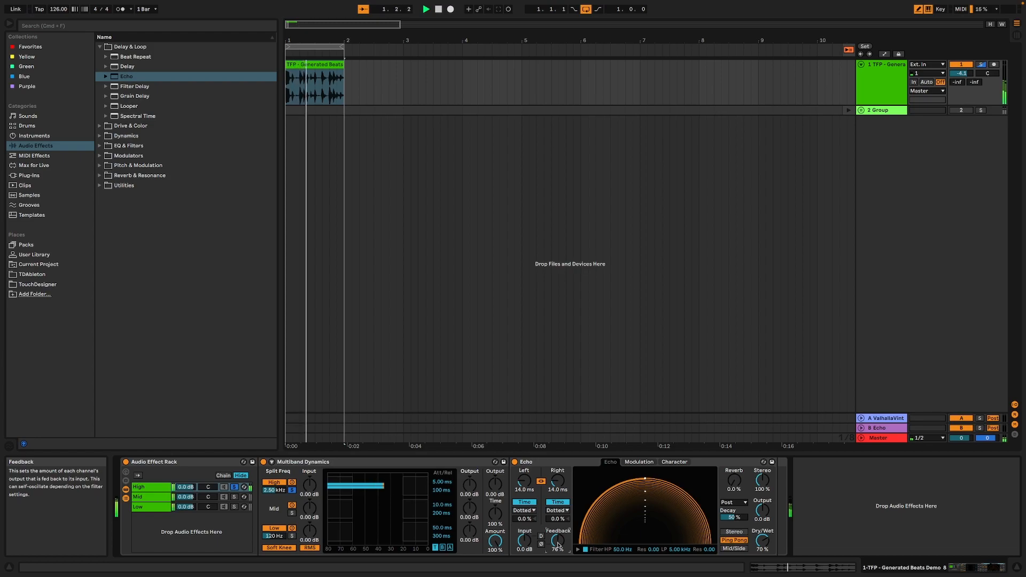
key(space)
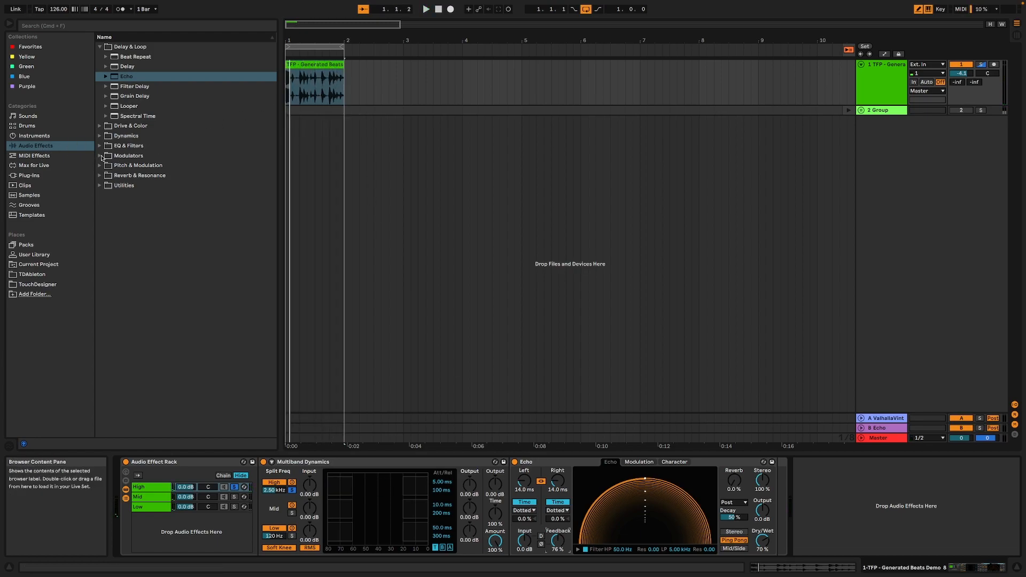
Add an LFO modulator after the Echo, with a Random waveform and a tempo-synced rate
click(125, 155)
double_click(126, 146)
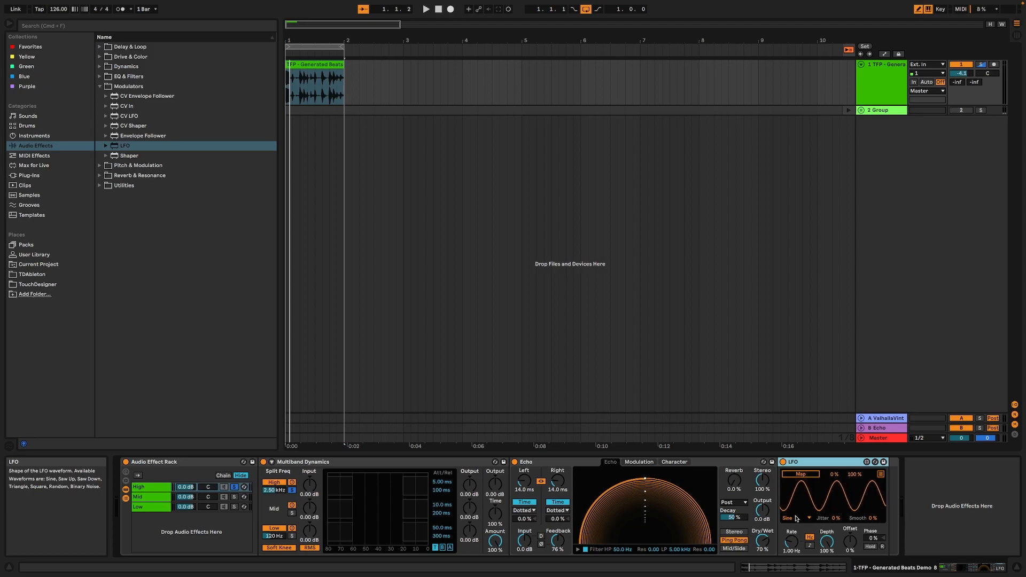
click(793, 519)
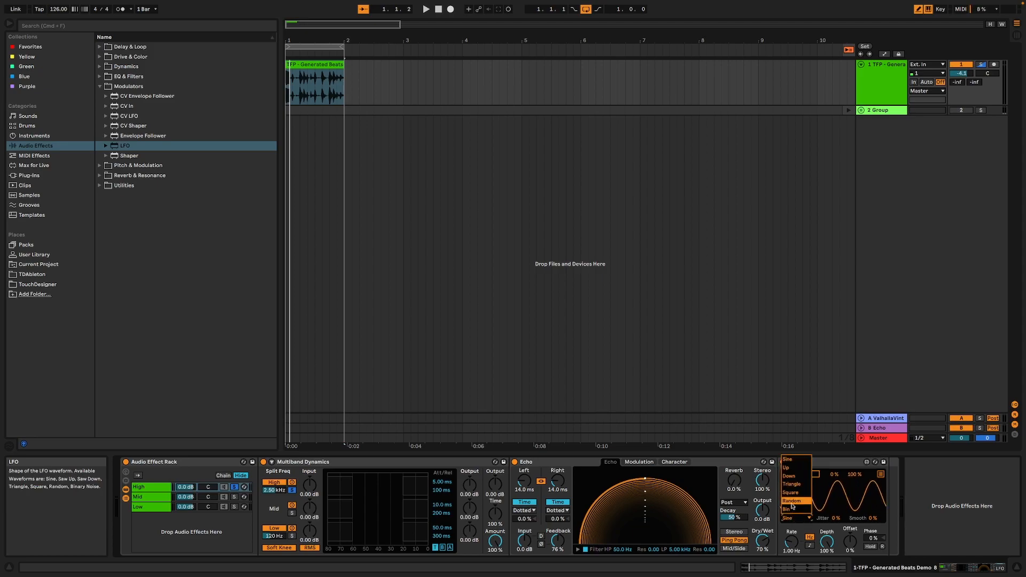
click(791, 501)
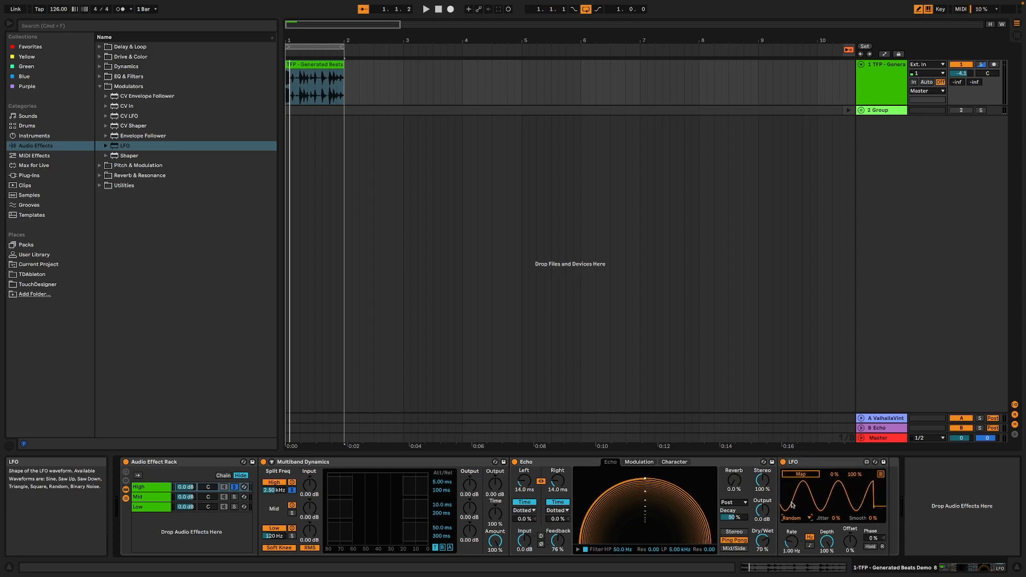
click(810, 545)
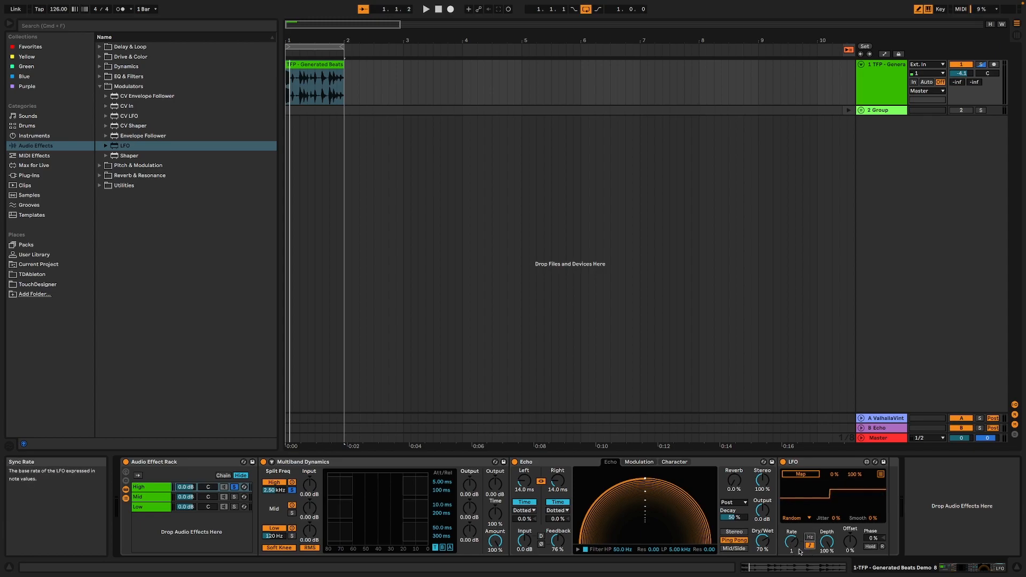
Map the LFO to the Echo's delay time and set its depth to 63.8 % and offset to -47 %
click(801, 474)
click(557, 483)
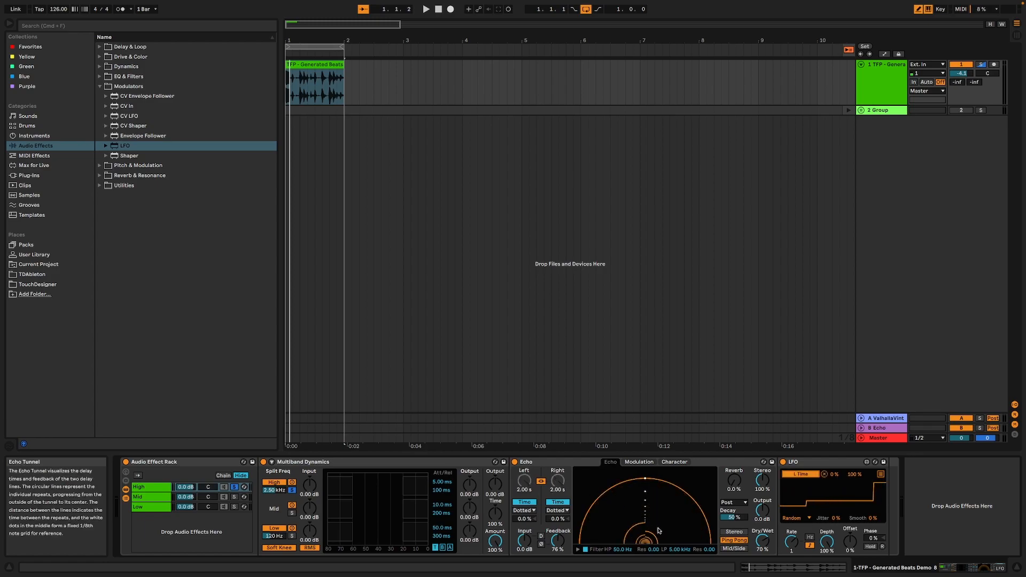
drag(829, 545, 850, 561)
click(851, 543)
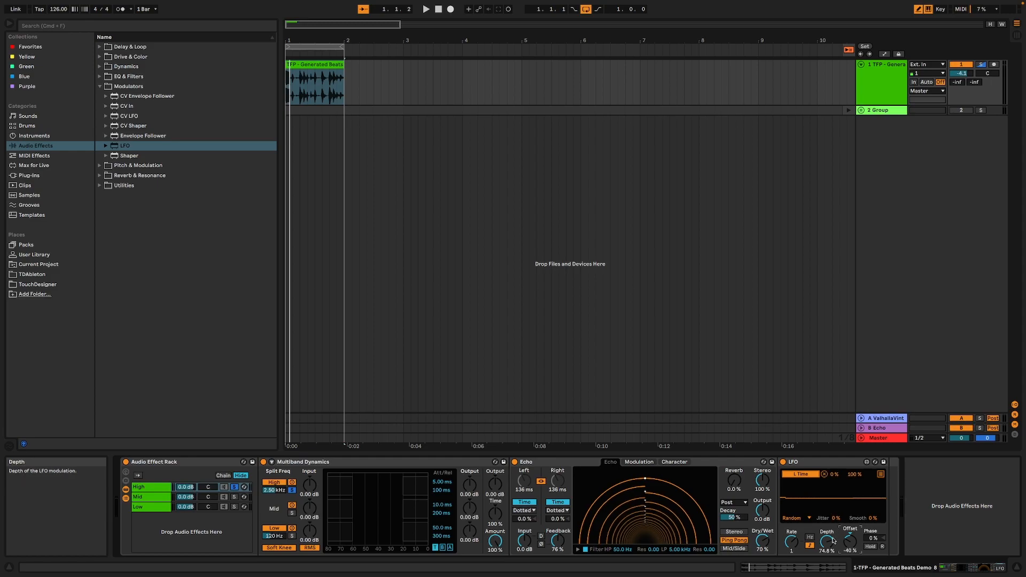
mouse_move(826, 542)
mouse_down()
mouse_move(827, 574)
mouse_move(832, 543)
mouse_up()
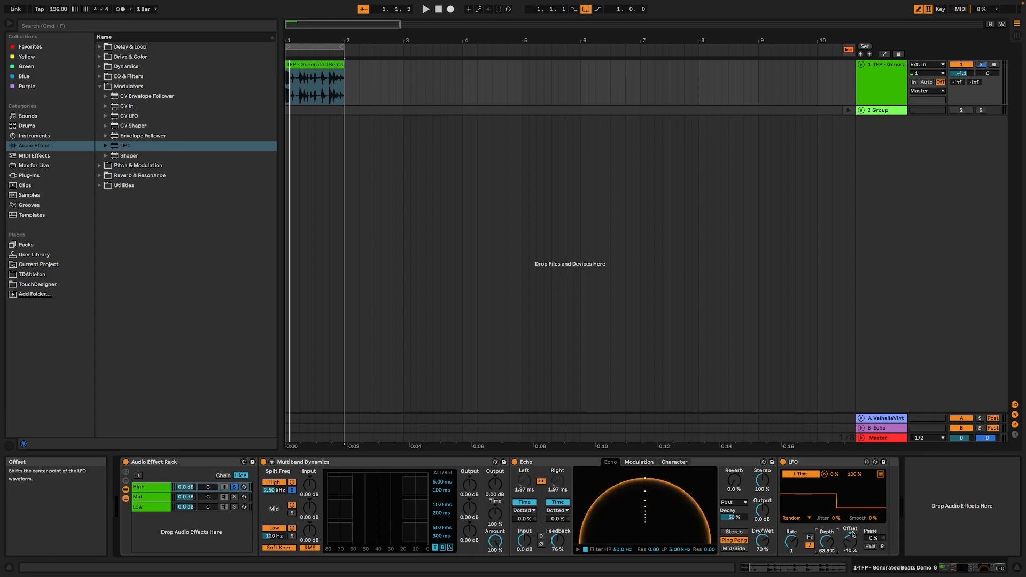
drag(849, 541, 849, 546)
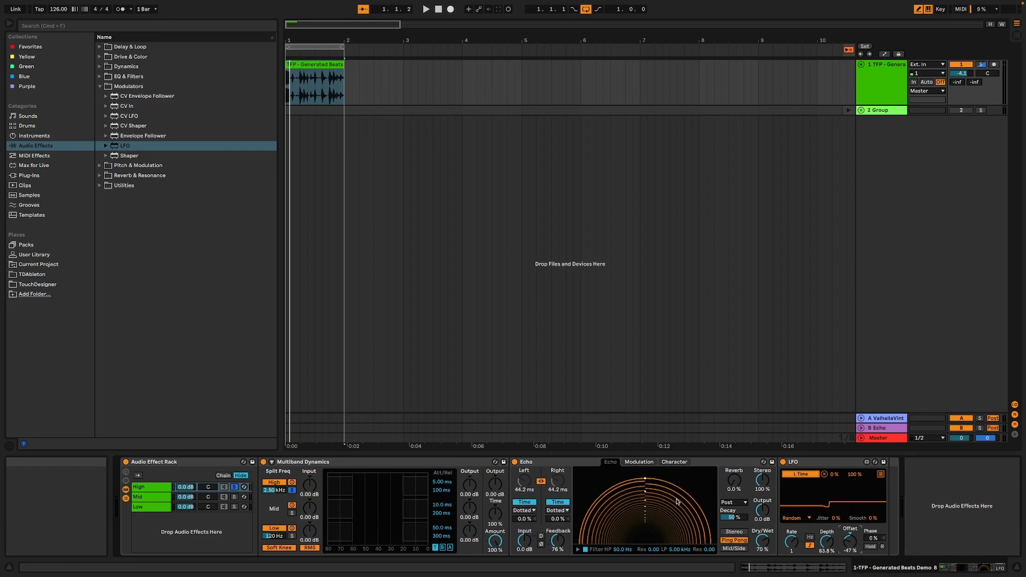
Play the loop and look through the Echo's Character and Modulation settings
key(space)
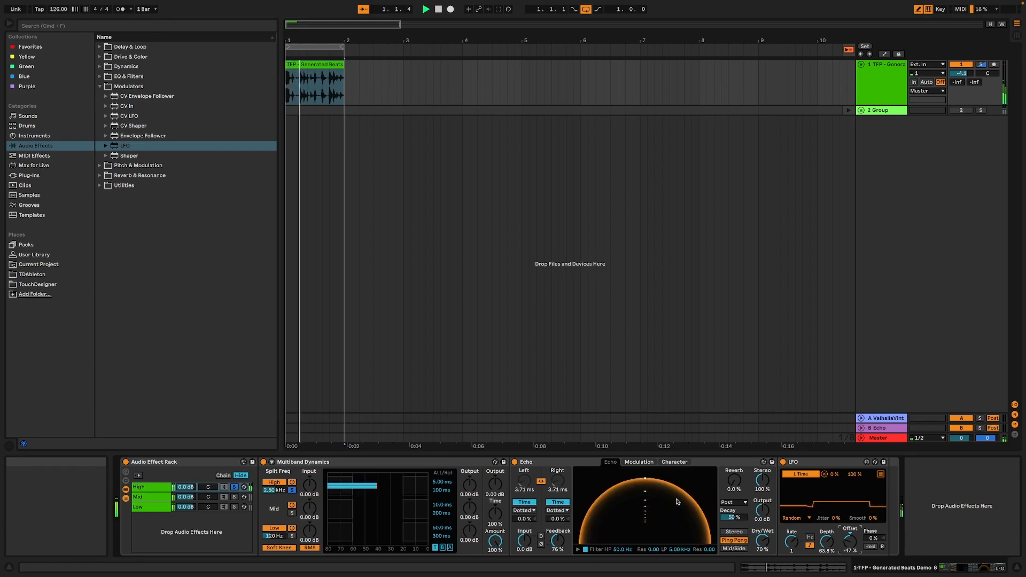
click(674, 462)
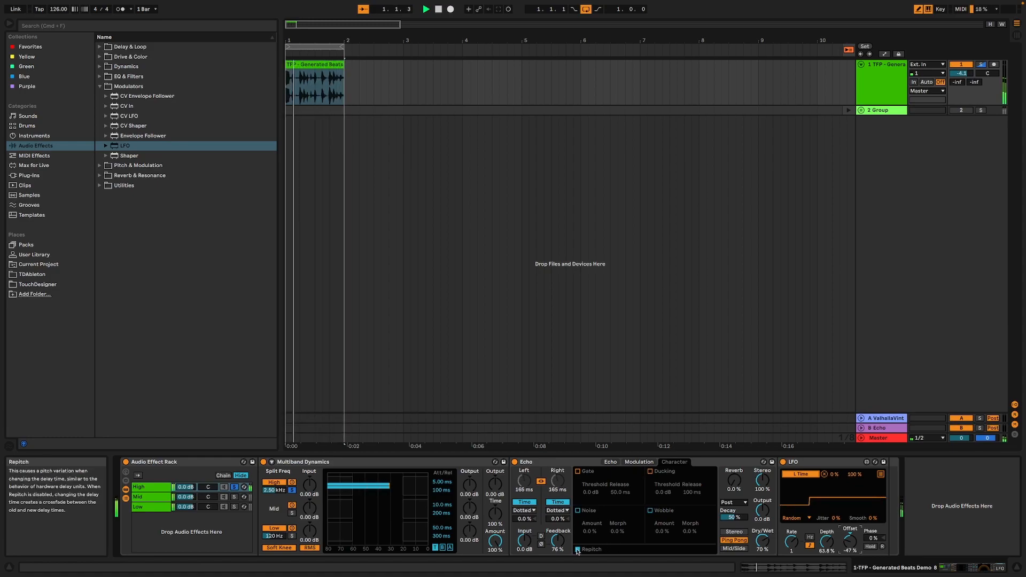
click(636, 462)
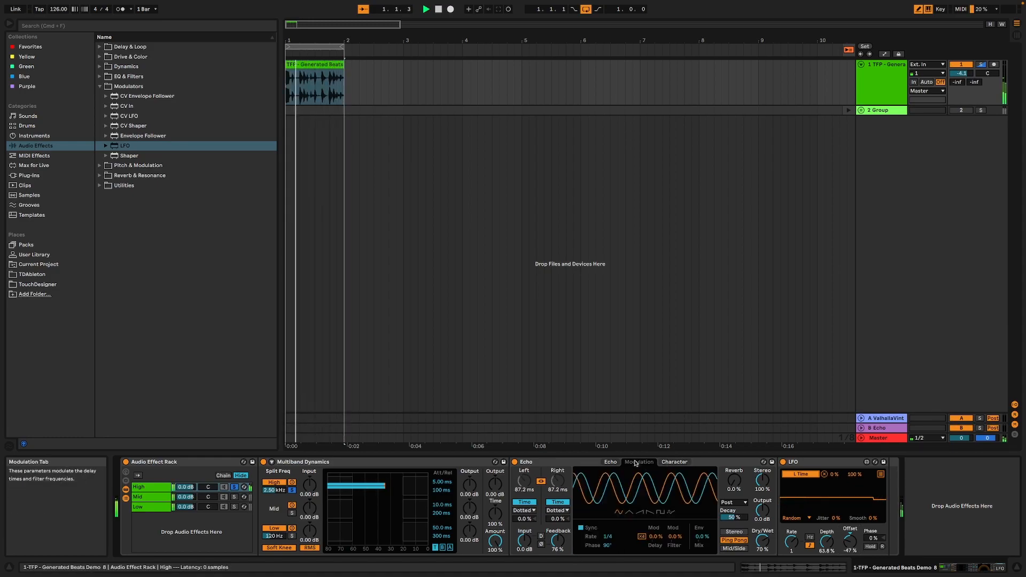
click(610, 461)
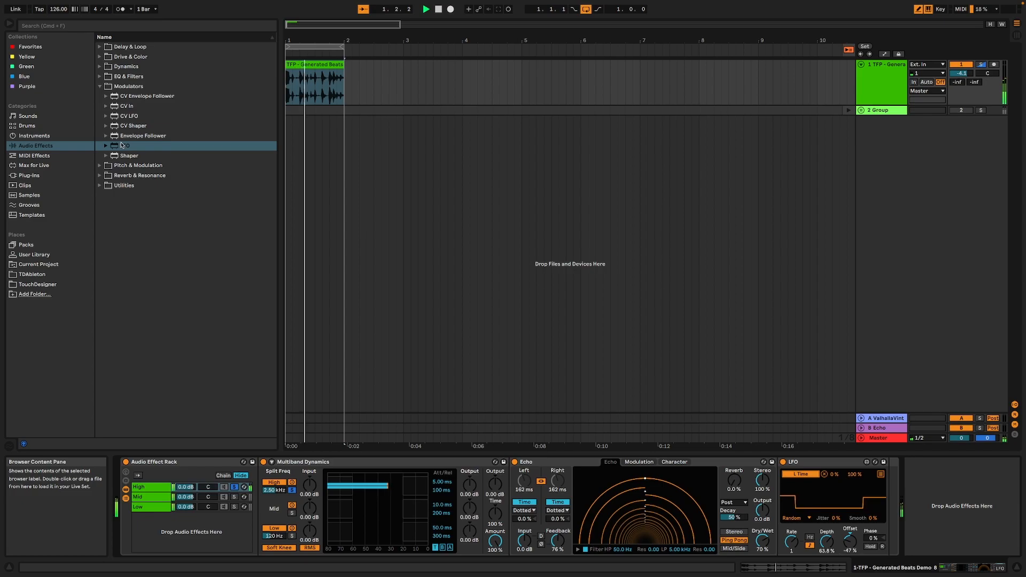
Add a second LFO after the first one, with a Random waveform and a tempo-synced rate
double_click(121, 145)
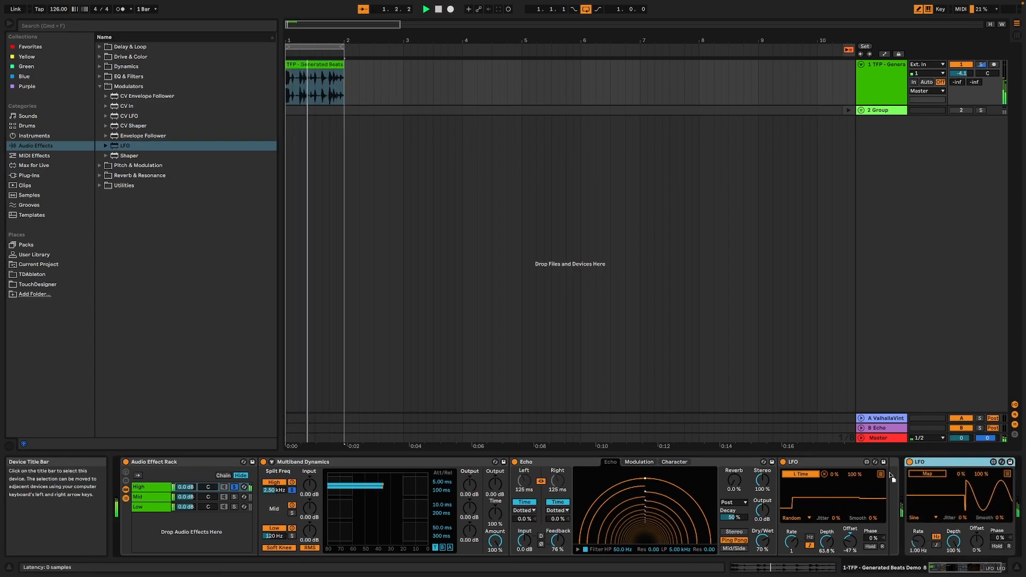
click(920, 518)
click(923, 525)
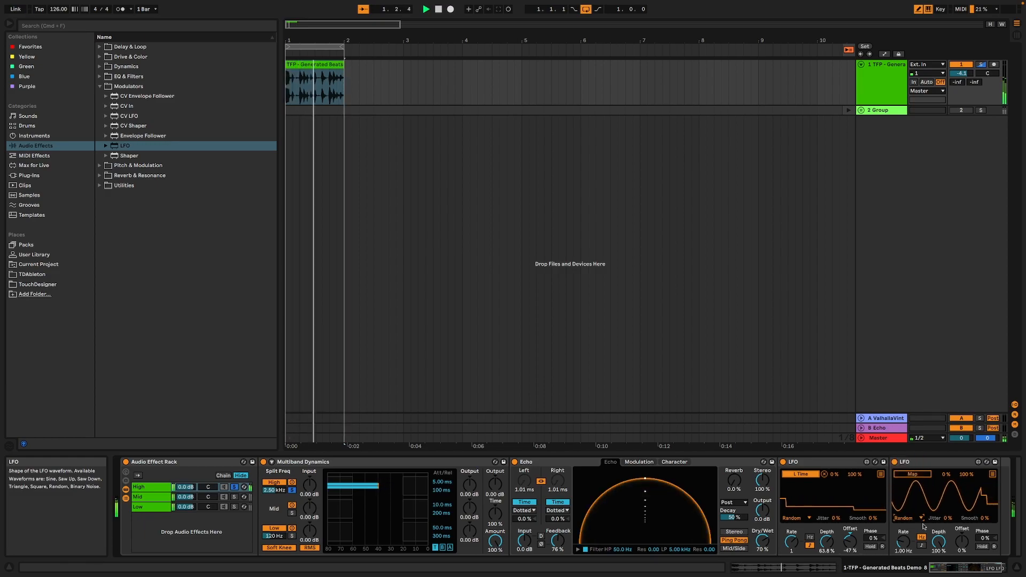
click(921, 546)
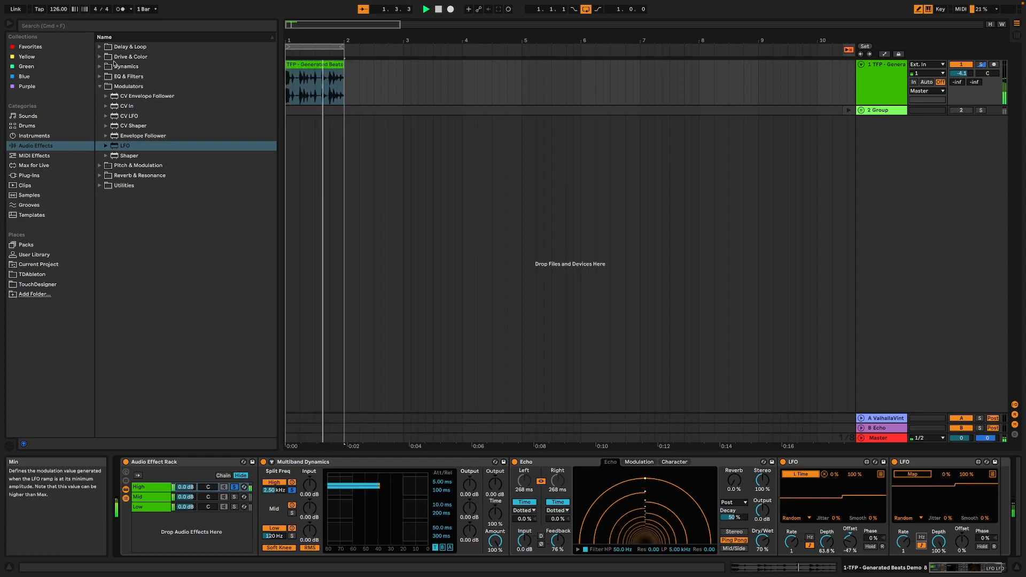
Add a Limiter at the end of the High chain and set its ceiling to -12 dB
click(101, 67)
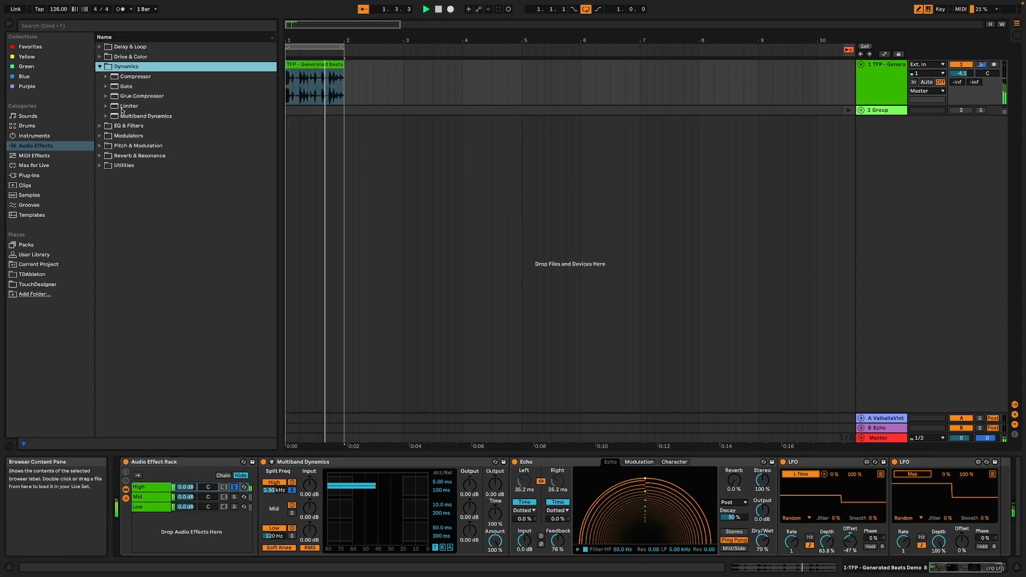
double_click(124, 106)
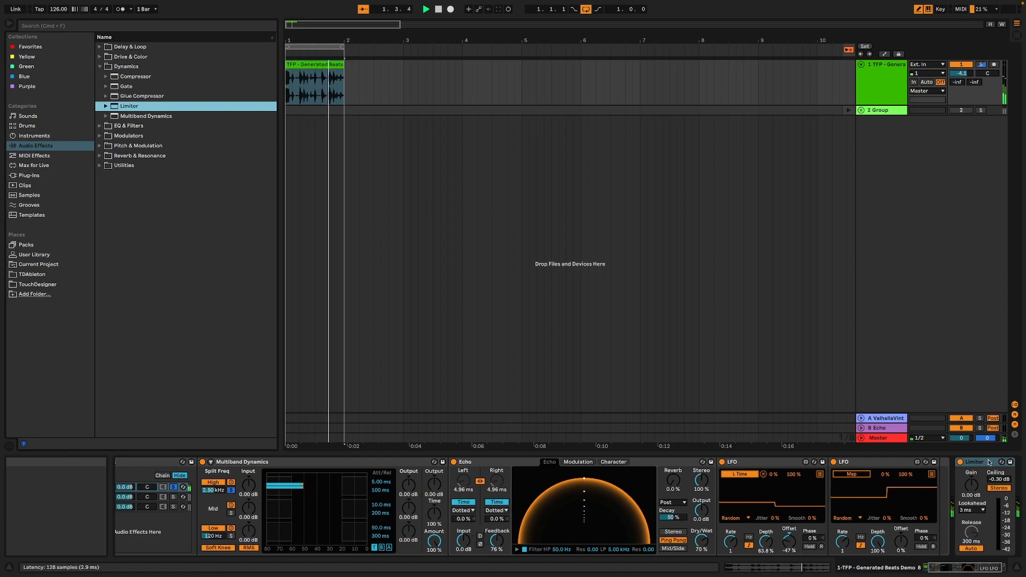
click(985, 461)
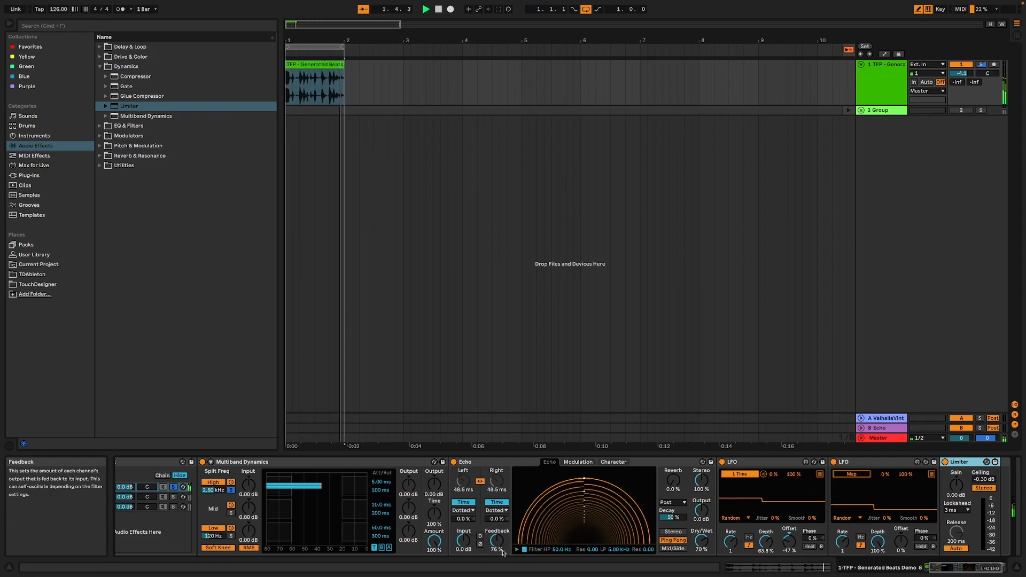
click(982, 481)
text(-12)
key(Return)
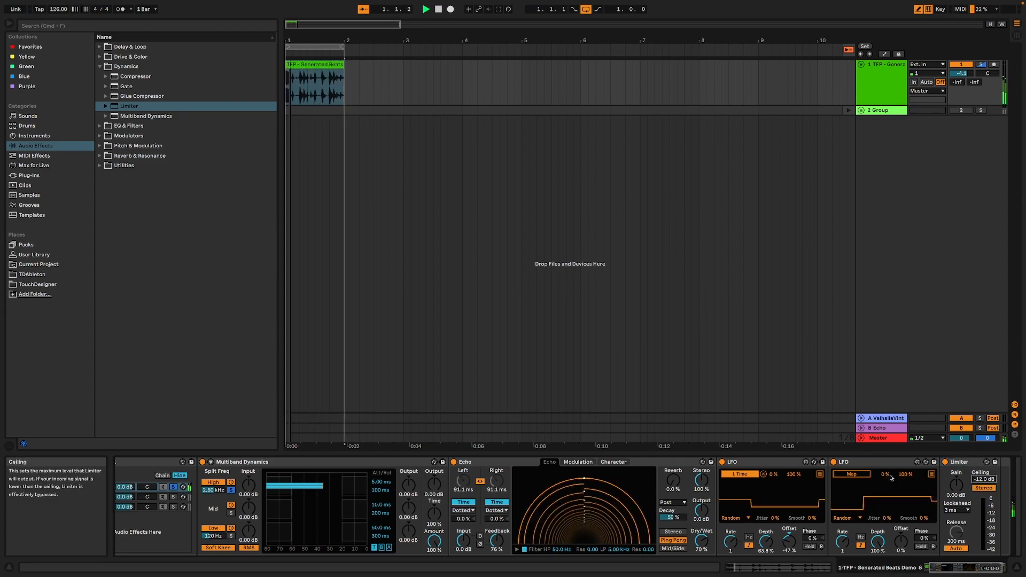
Map the second LFO to the Echo's feedback and reduce its depth to about 66.9 %
click(852, 474)
click(497, 541)
drag(879, 544, 878, 549)
drag(875, 546, 875, 557)
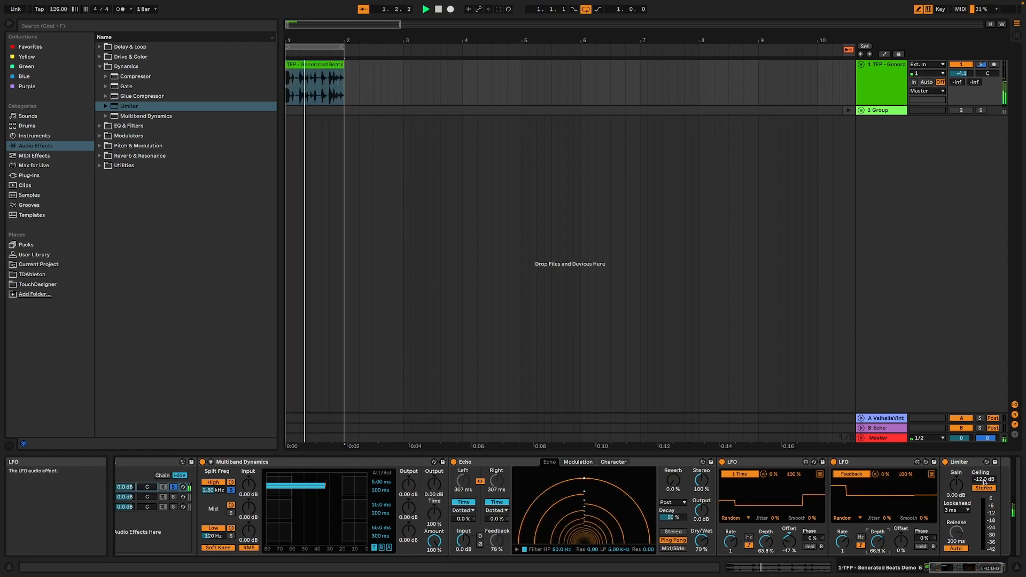
Set the Limiter ceiling to -16 dB, the time LFO to 60.6 % depth and -55 % offset, and the feedback LFO to 63.8 % and -6 %
drag(984, 482, 984, 483)
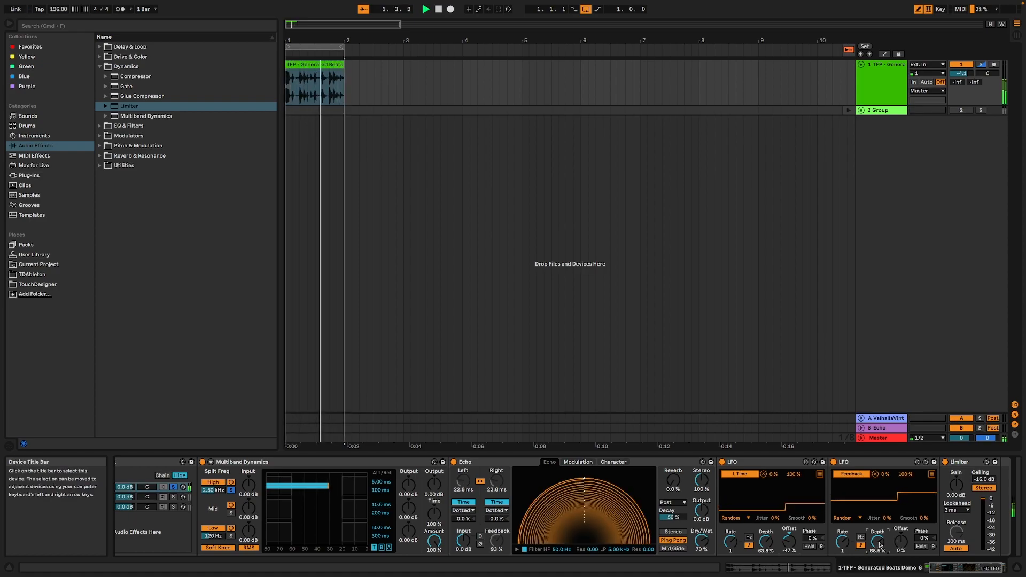
drag(877, 542, 877, 540)
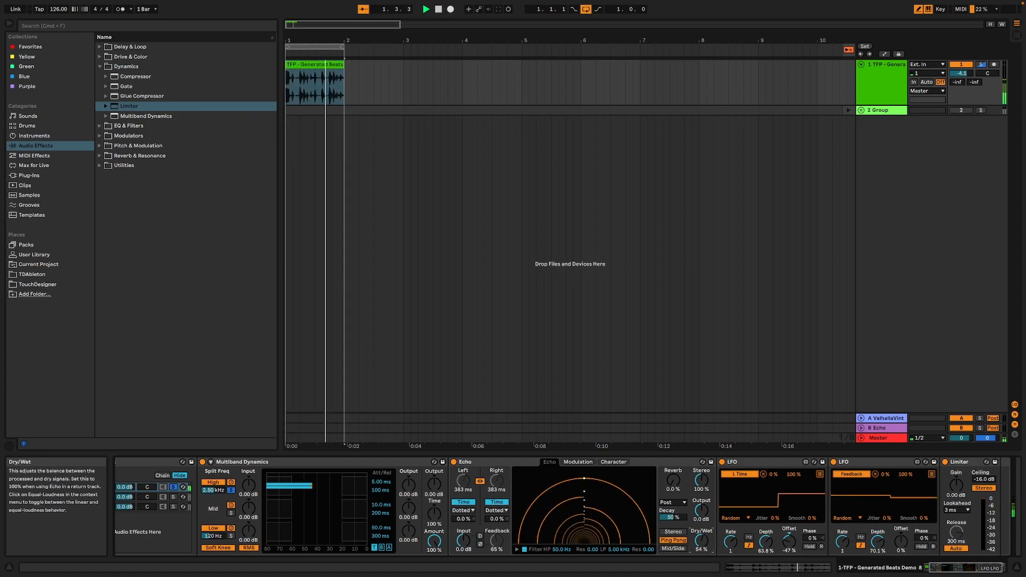
drag(766, 542, 789, 546)
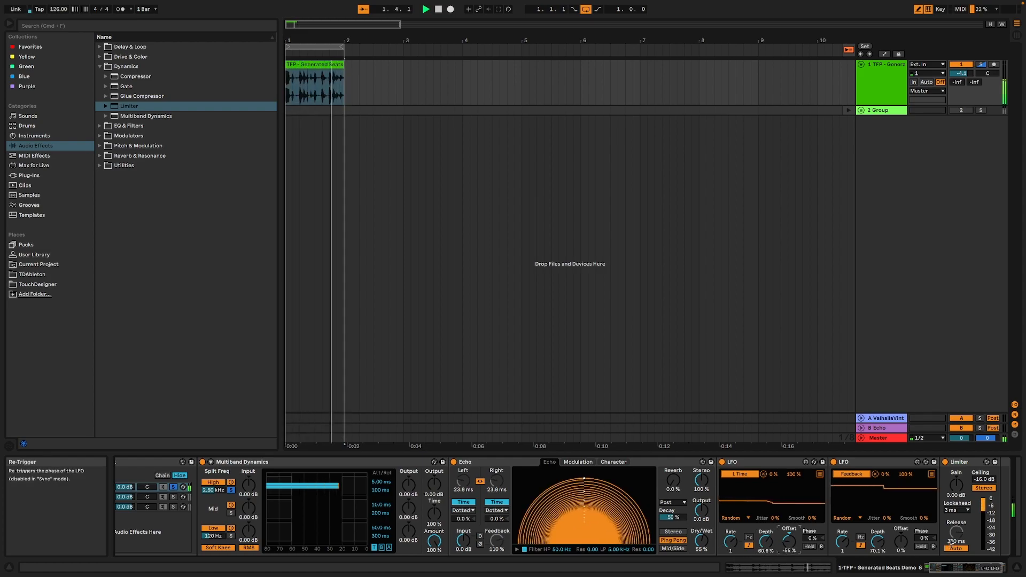
drag(901, 541, 901, 543)
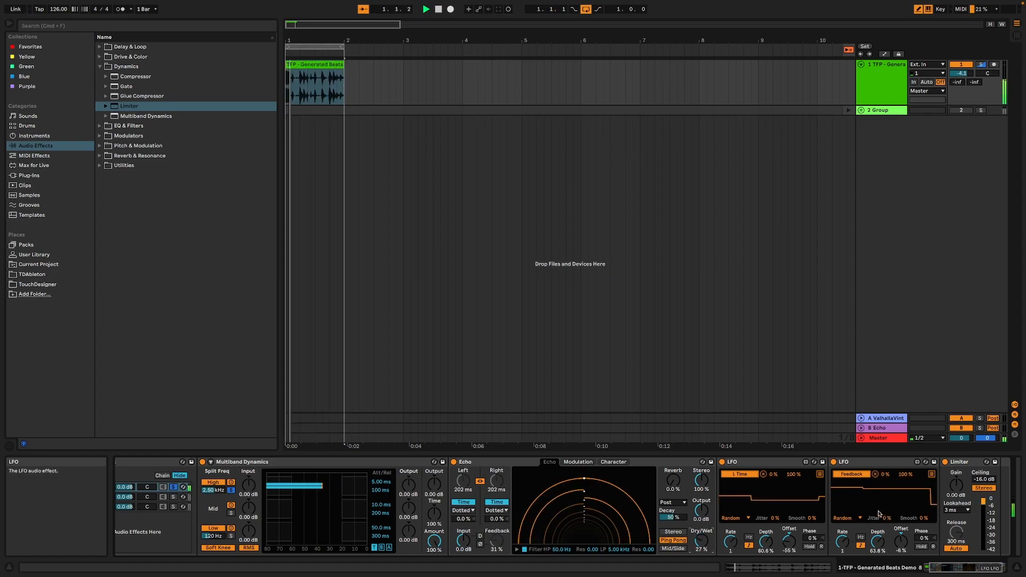
Unsolo the High chain, then set the feedback LFO to 78.0 % depth and -36 % offset, and the time LFO to 77.2 % and -41 %
click(172, 489)
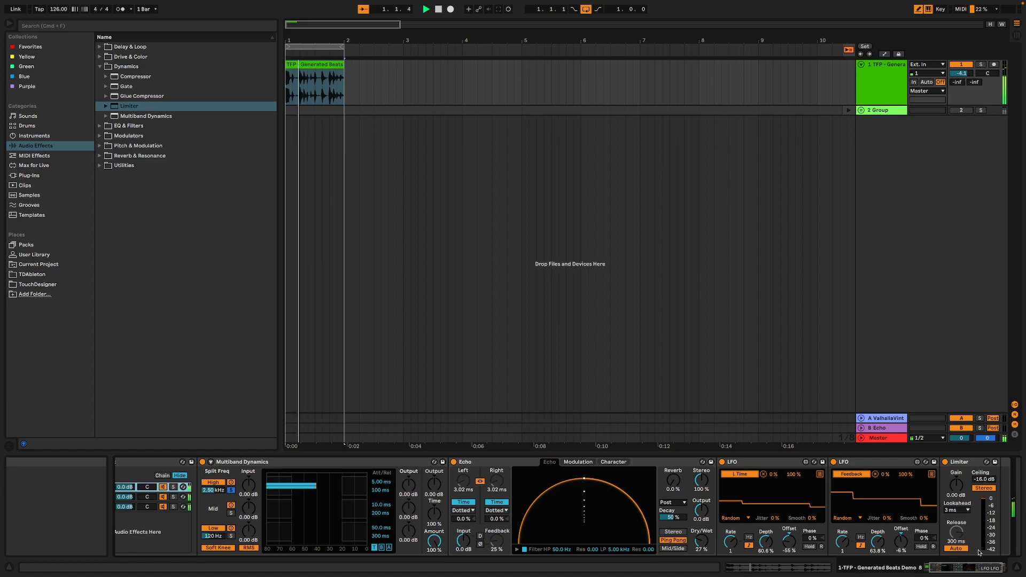
drag(966, 567, 964, 568)
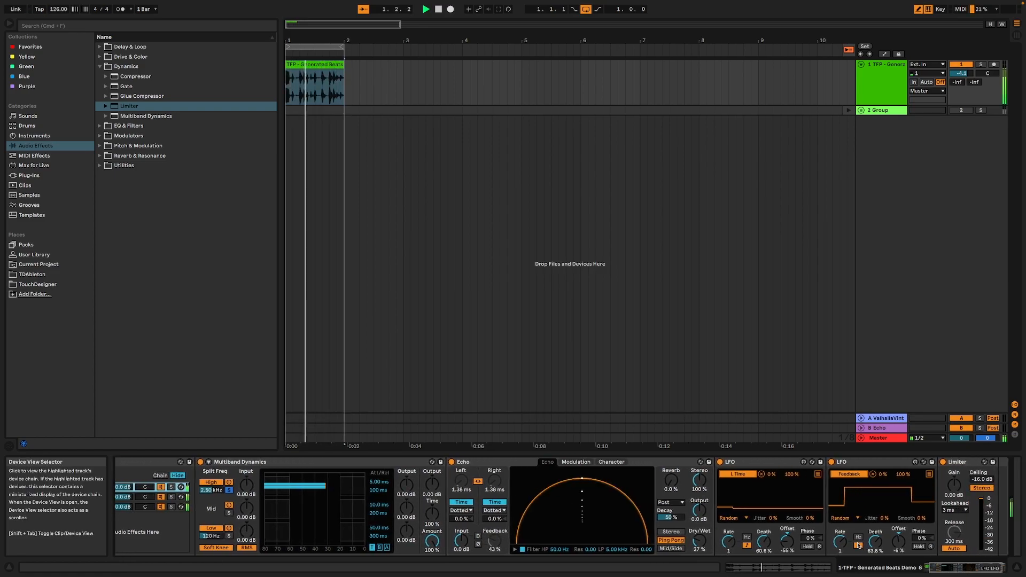
mouse_move(878, 544)
mouse_down()
mouse_move(896, 546)
mouse_move(876, 538)
mouse_up()
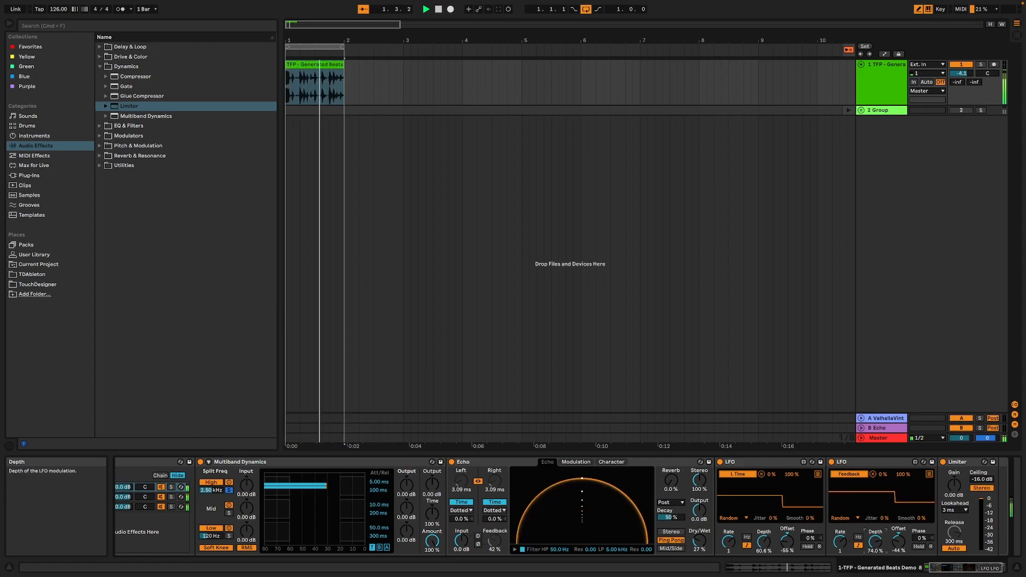
drag(873, 544, 873, 542)
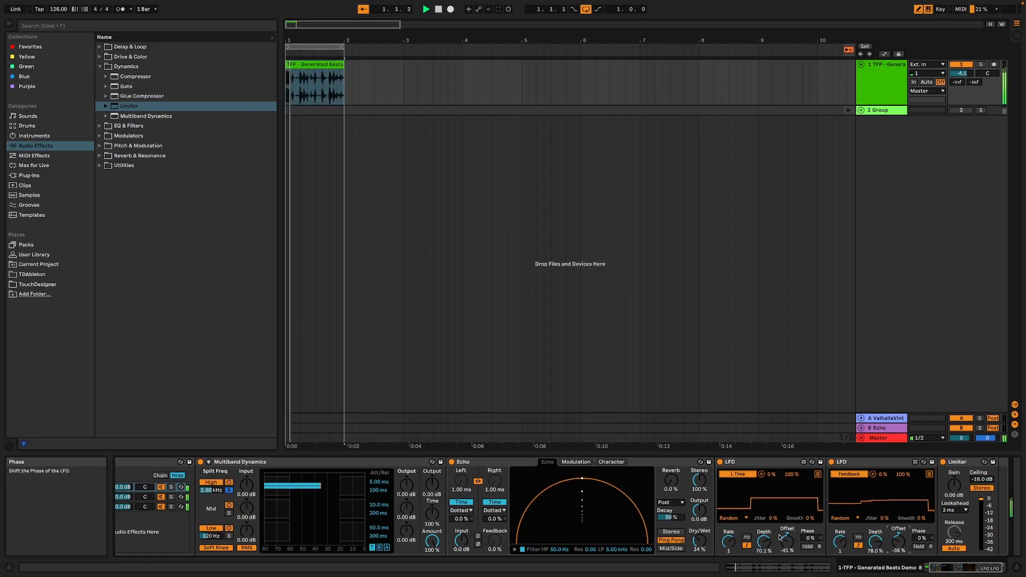
drag(769, 545, 769, 539)
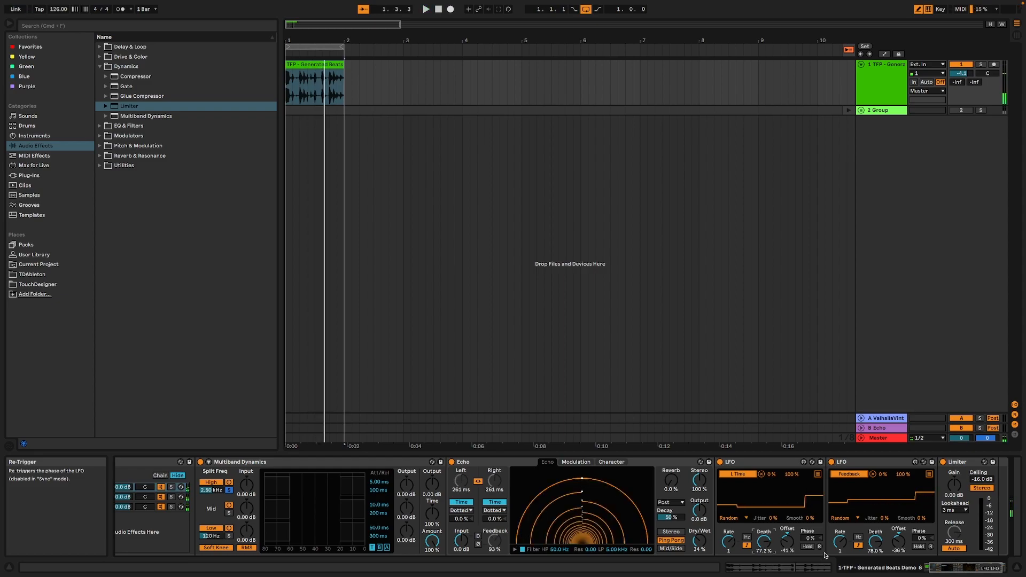
Set the Echo's dry/wet to 47 % and the Limiter's ceiling to -14.5 dB, and stop playback
drag(699, 541, 699, 527)
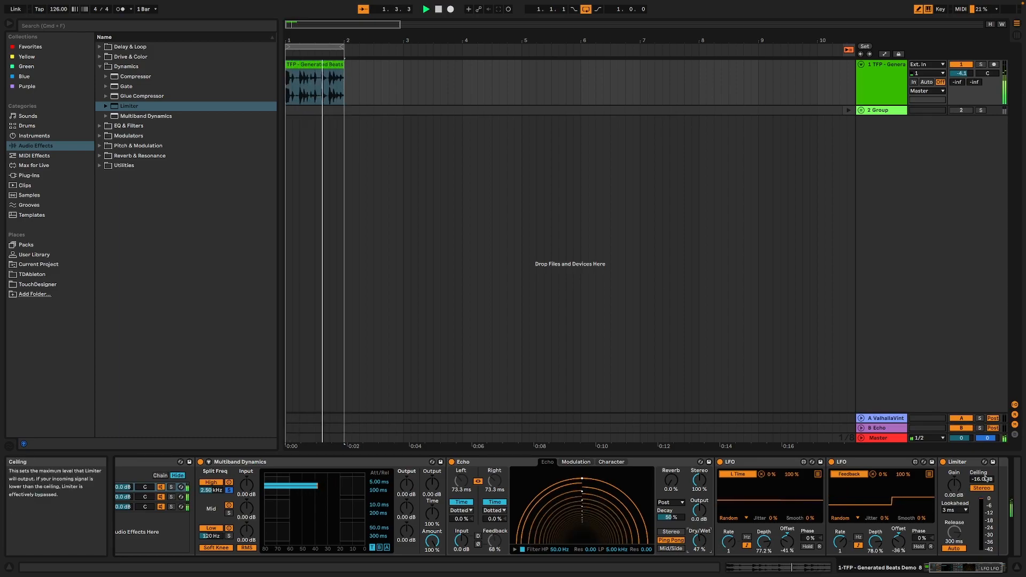
drag(984, 482, 984, 478)
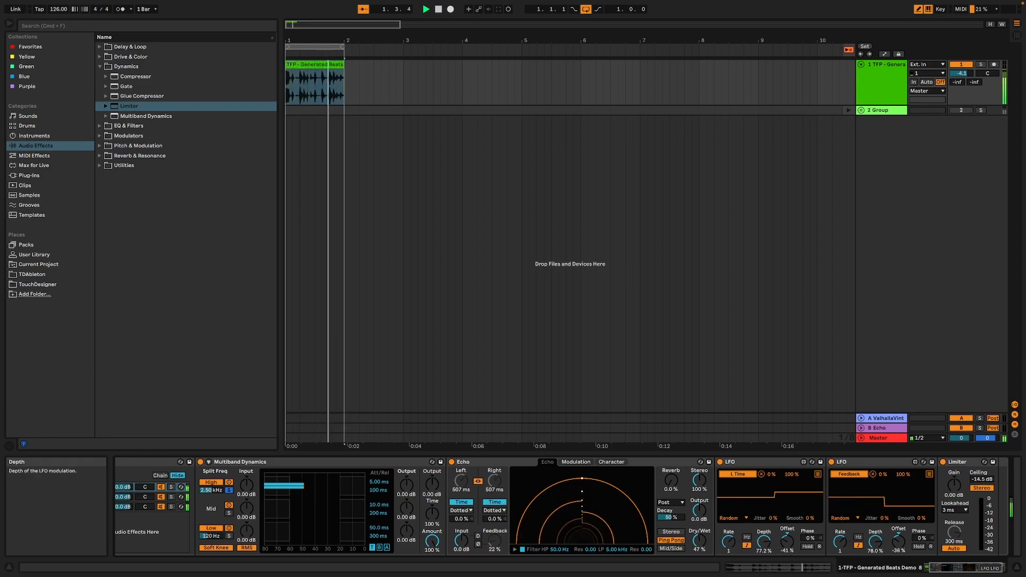
click(942, 567)
drag(941, 566, 936, 567)
key(space)
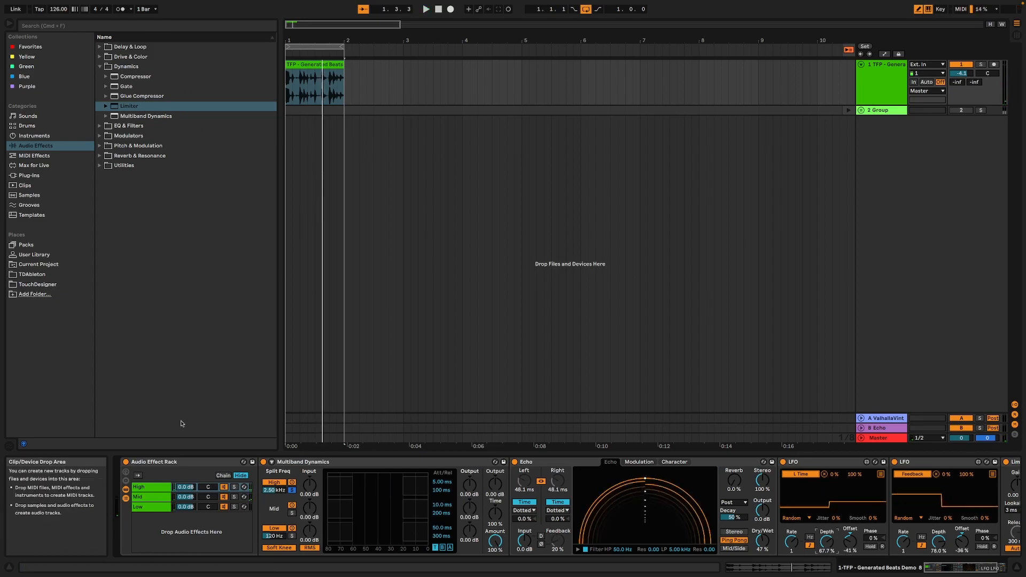
Add a Beat Repeat to the Mid chain, between the Multiband Dynamics and the Reverb
click(138, 498)
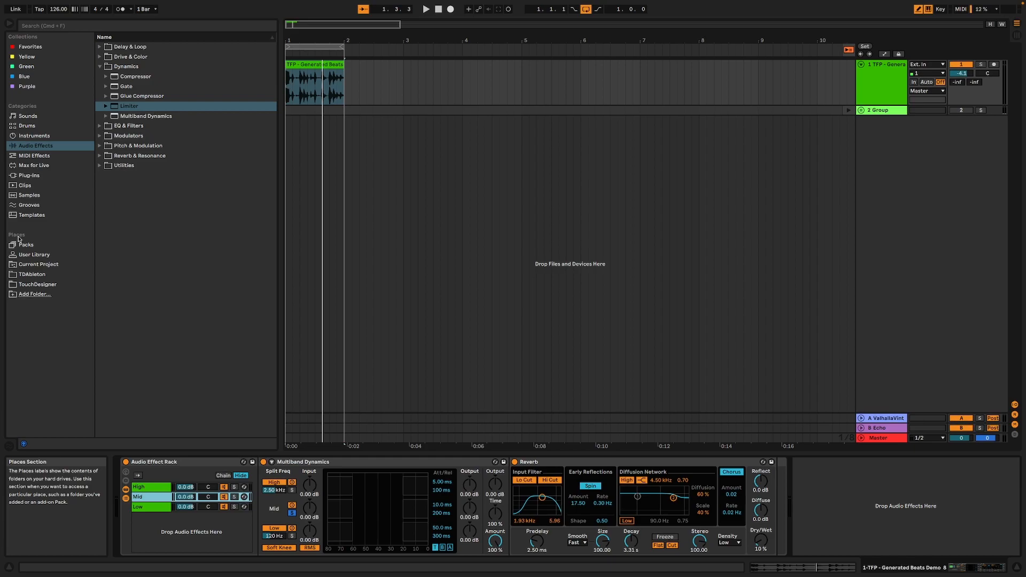
click(101, 47)
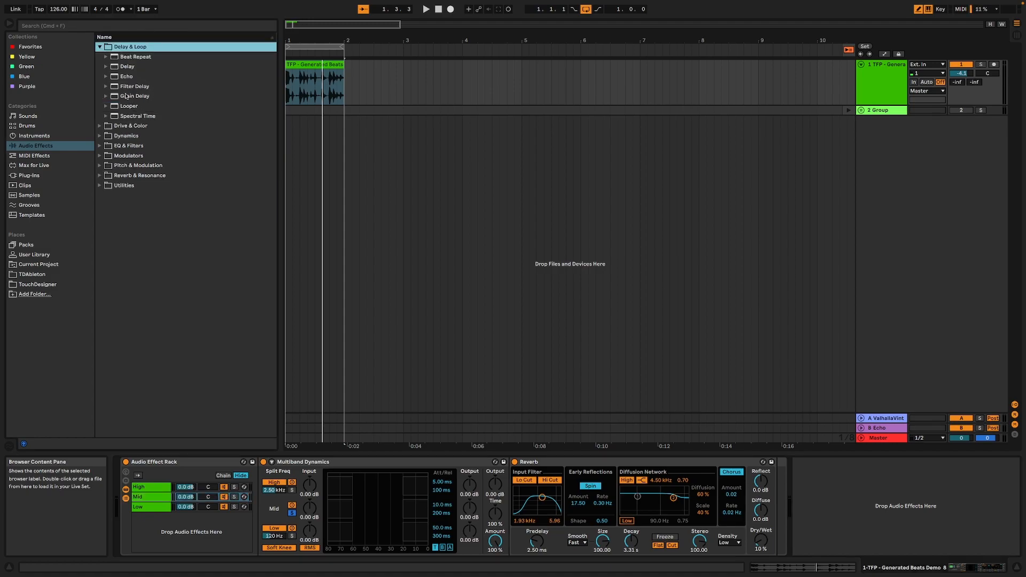
double_click(132, 59)
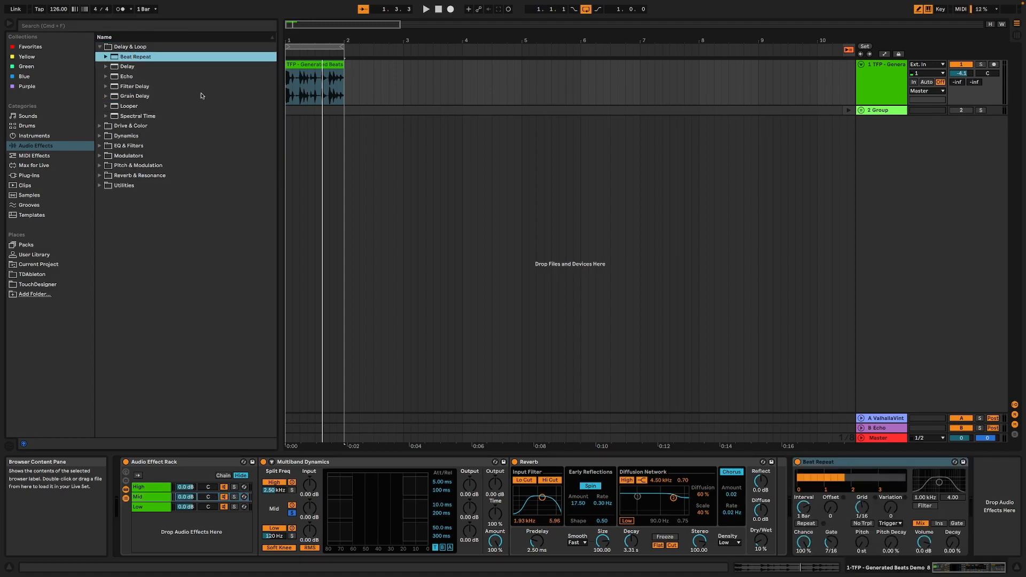
click(827, 463)
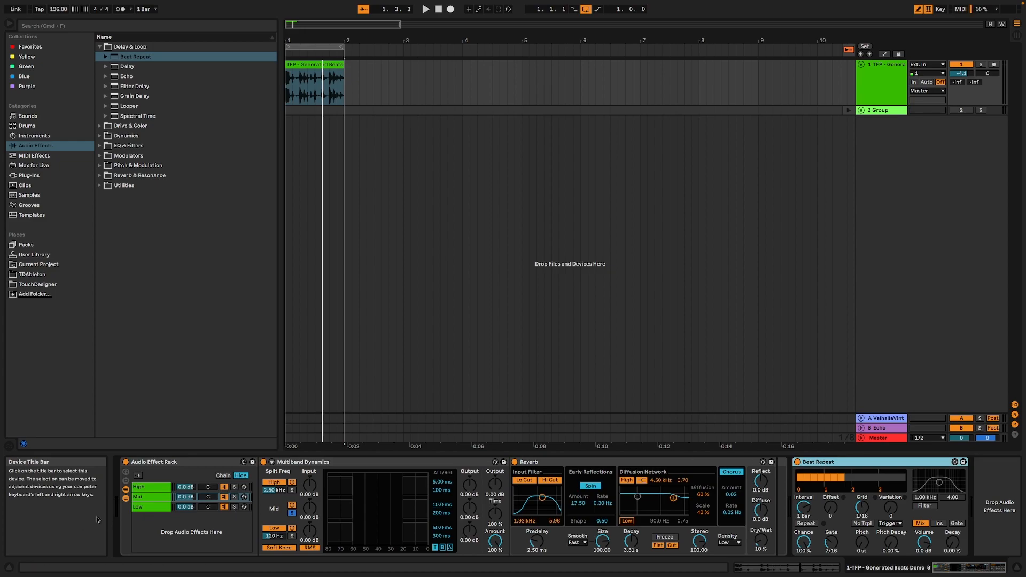
click(151, 497)
click(839, 462)
drag(783, 476, 540, 490)
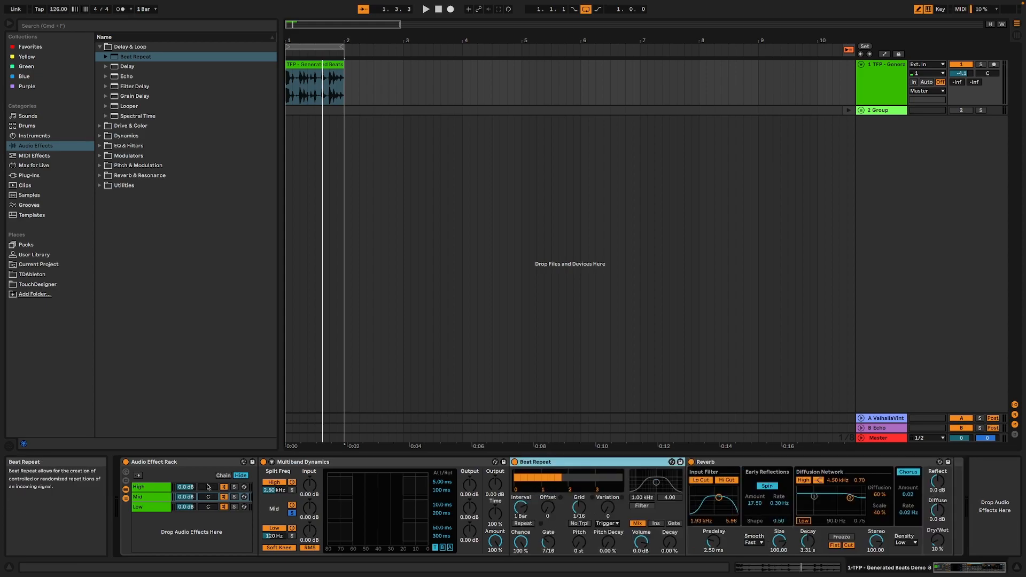
Solo and play the Mid chain while setting Beat Repeat's variation to 2, grid to 1/8 and chance to 50.8 %
click(234, 497)
key(space)
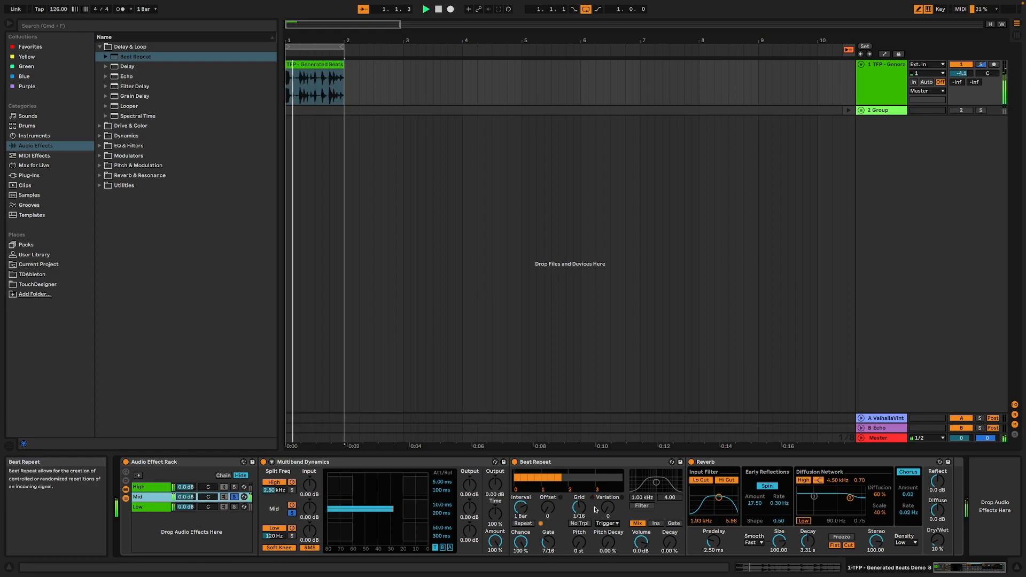
drag(605, 514, 603, 510)
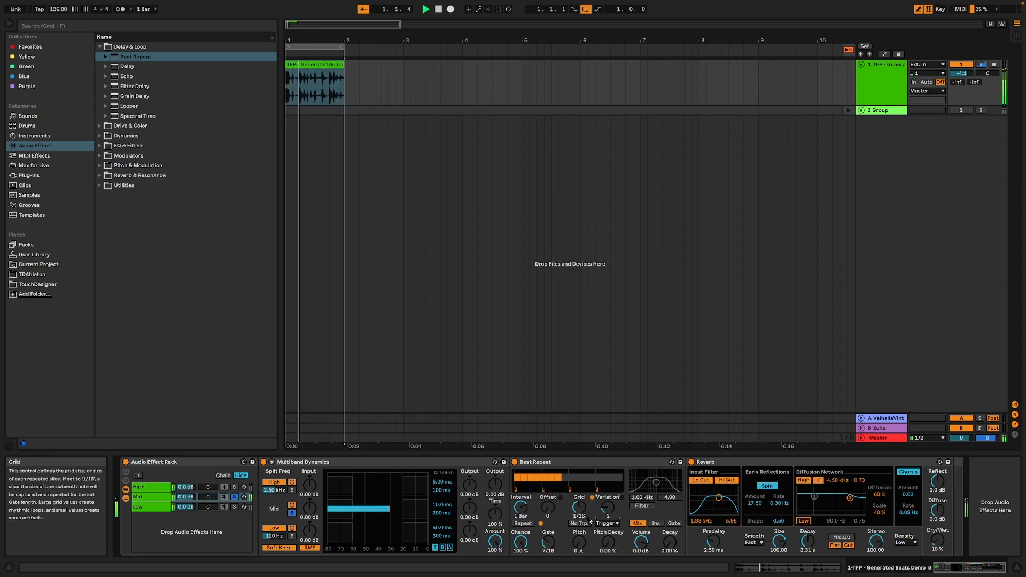
drag(521, 542, 529, 551)
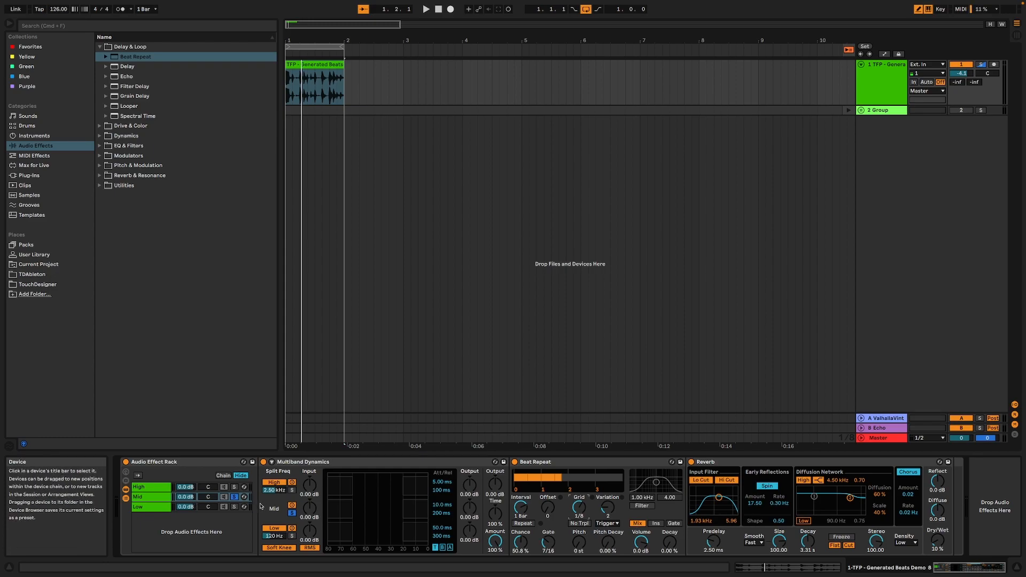
Audition the soloed Mid chain and switch Beat Repeat's output mode to Insert
key(space)
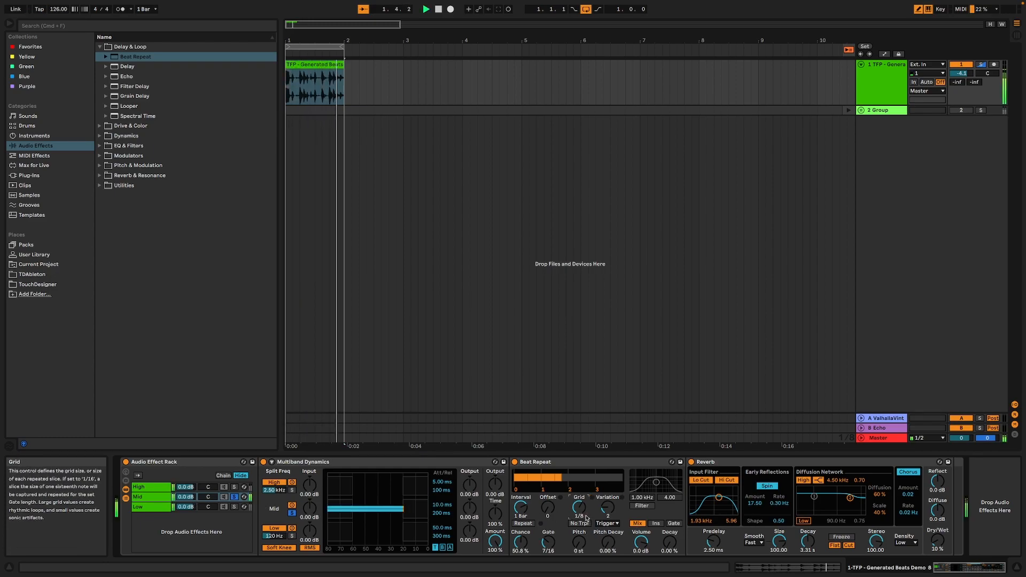
key(space)
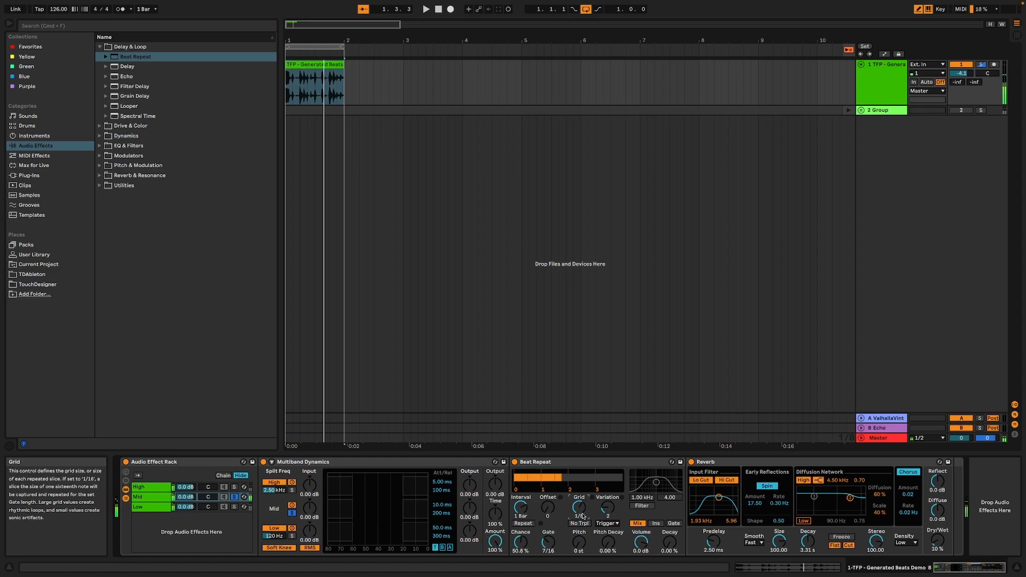
click(656, 523)
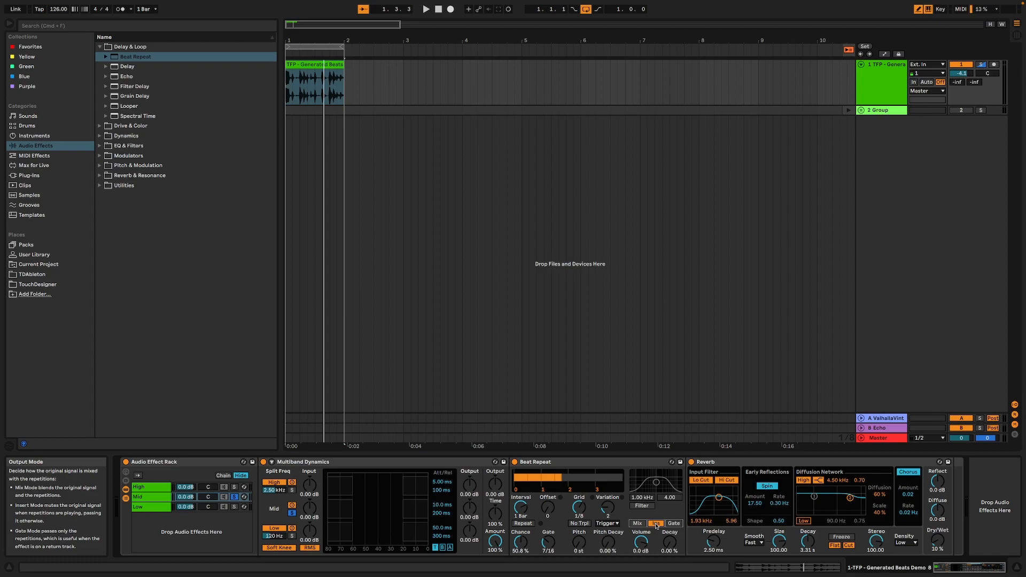
Try to copy the Mid chain's Beat Repeat into the High chain, and undo the paste
key(space)
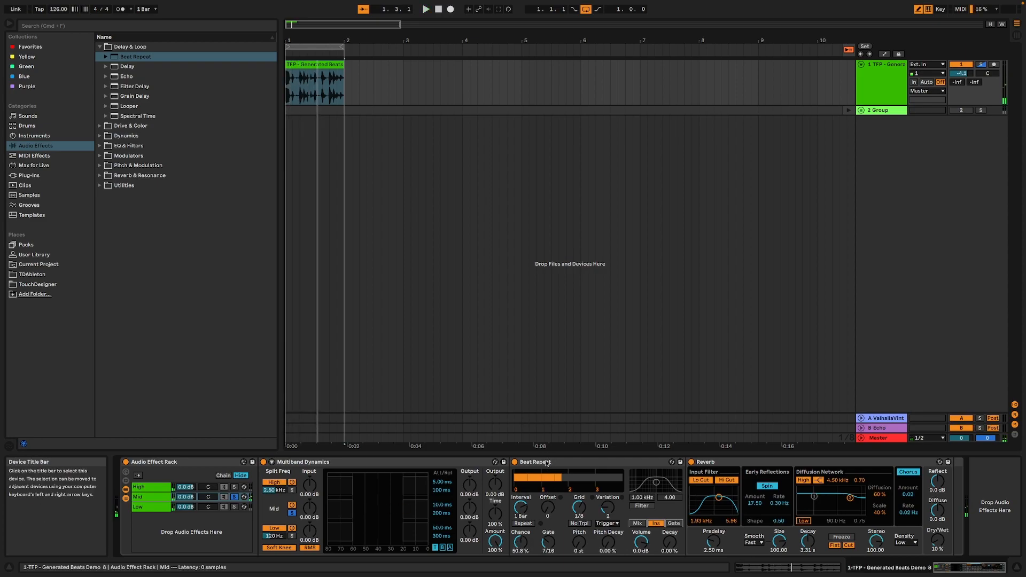
click(546, 462)
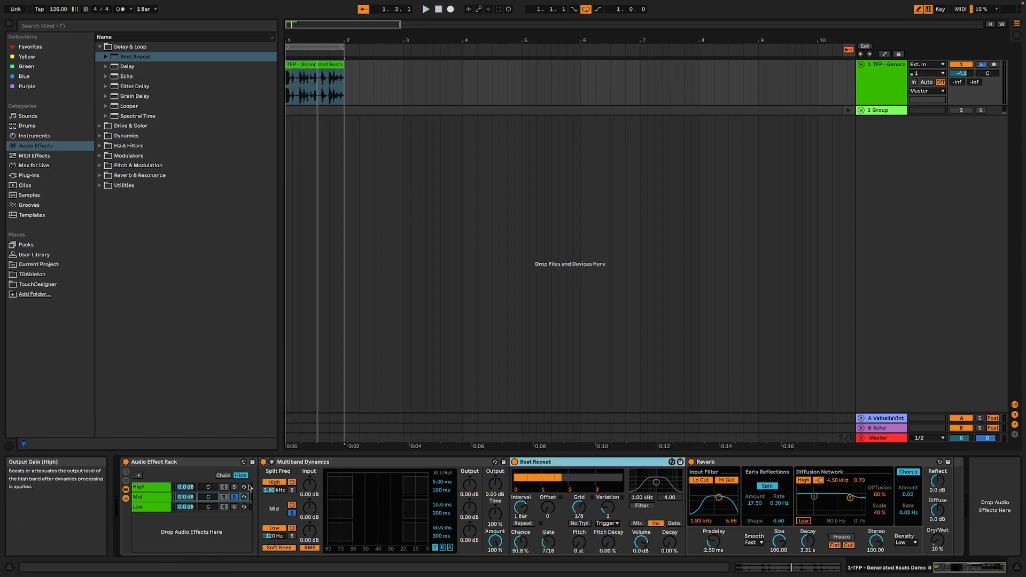
click(151, 488)
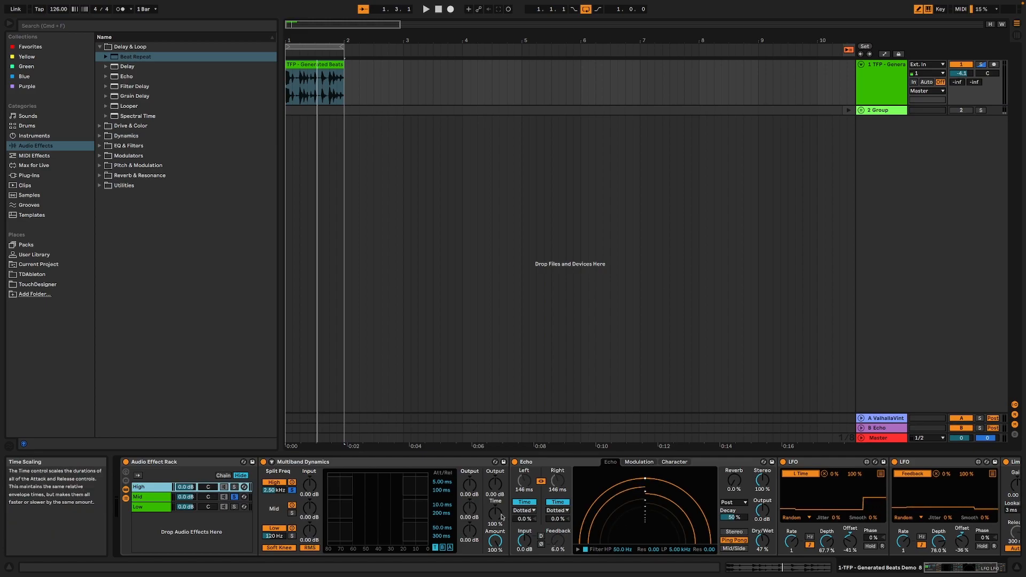
key(super+v)
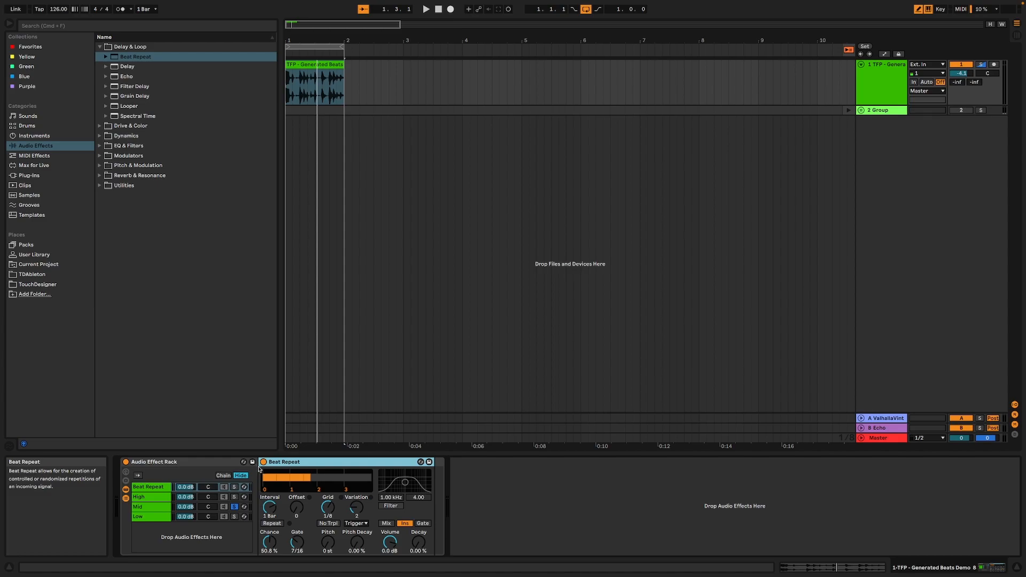
key(super+z)
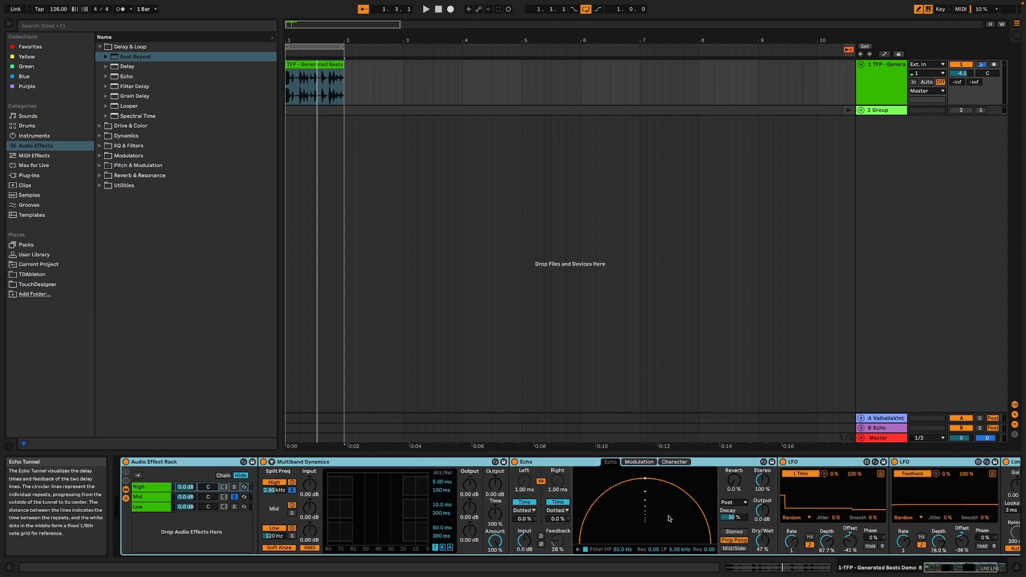
Solo the High chain, add a new Beat Repeat between the second LFO and the Limiter, and audition it
click(235, 487)
double_click(135, 56)
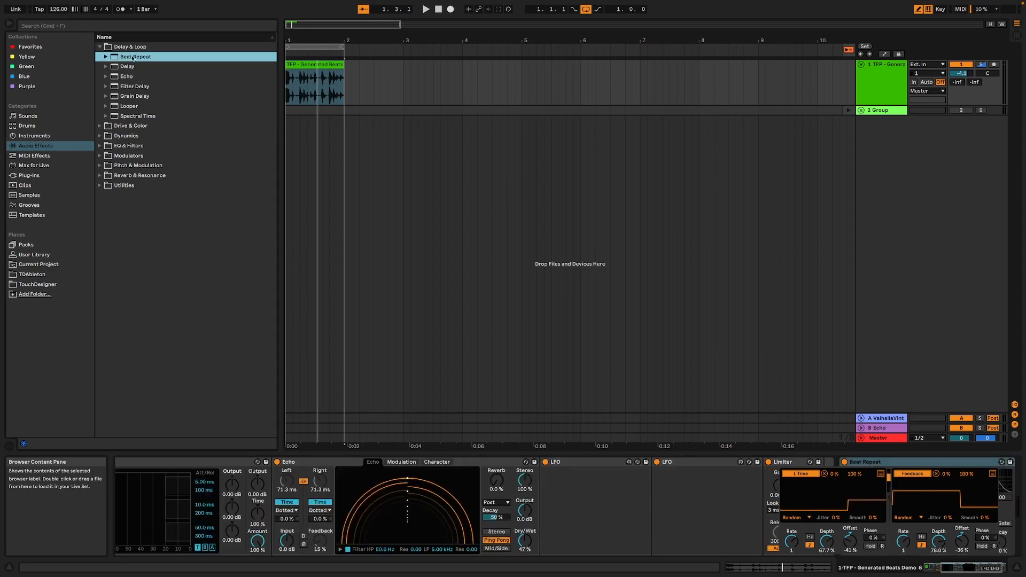
drag(880, 465, 805, 479)
drag(818, 473, 775, 477)
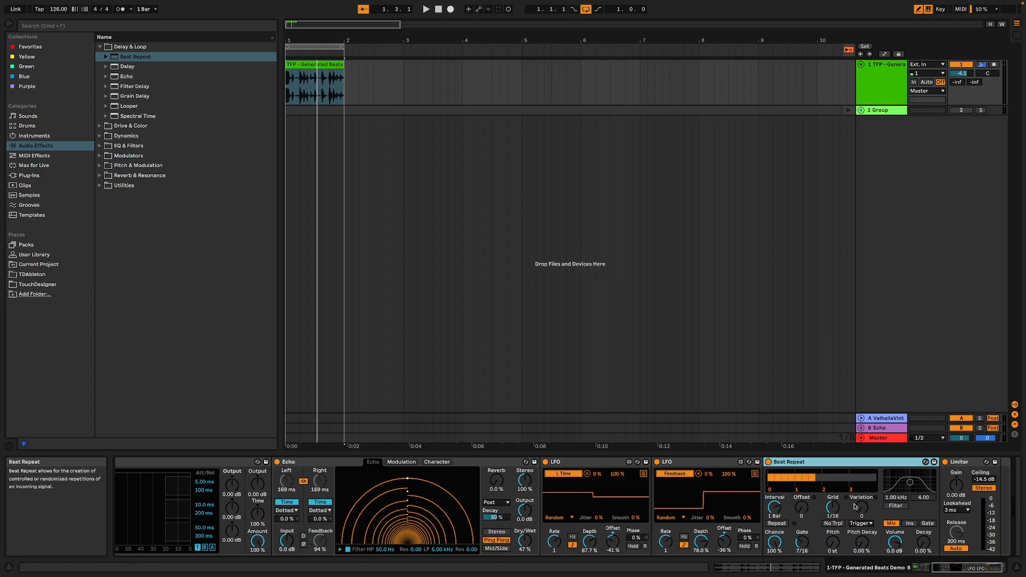
mouse_move(986, 568)
mouse_down()
mouse_move(962, 568)
mouse_move(987, 568)
mouse_up()
key(space)
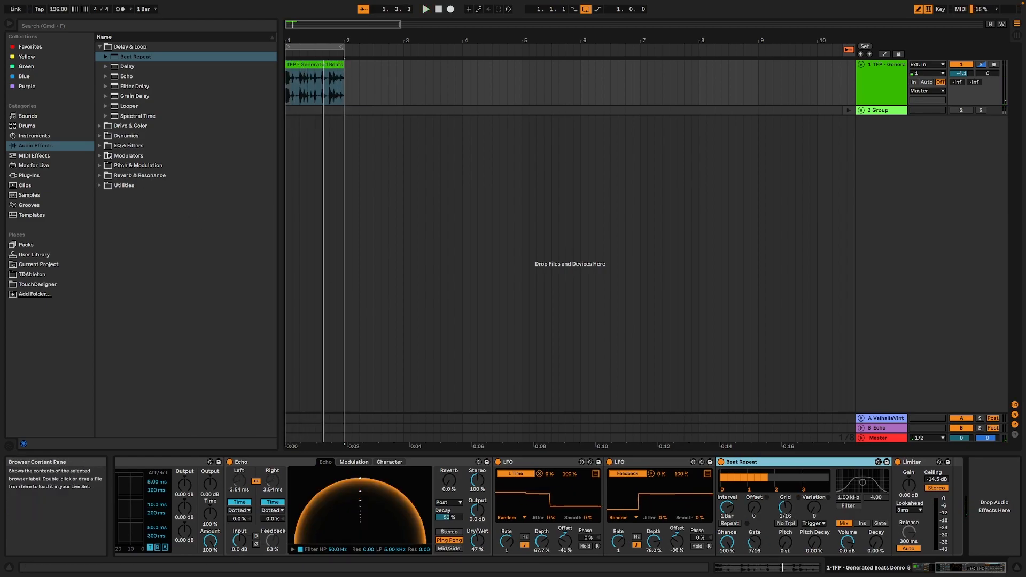
Add a third LFO from the Modulators to the High chain, placed after the Limiter inside the rack
click(39, 166)
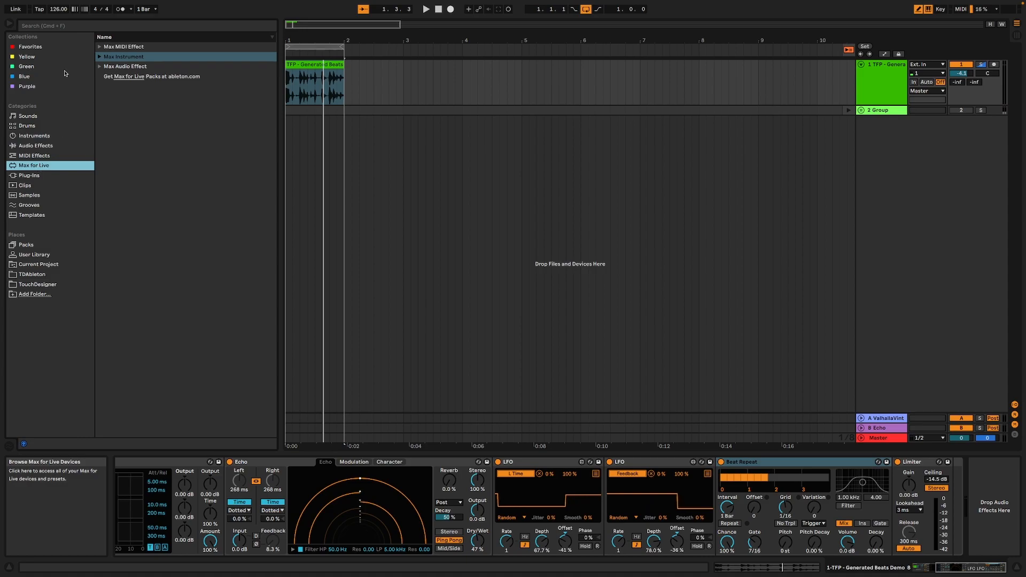
click(36, 147)
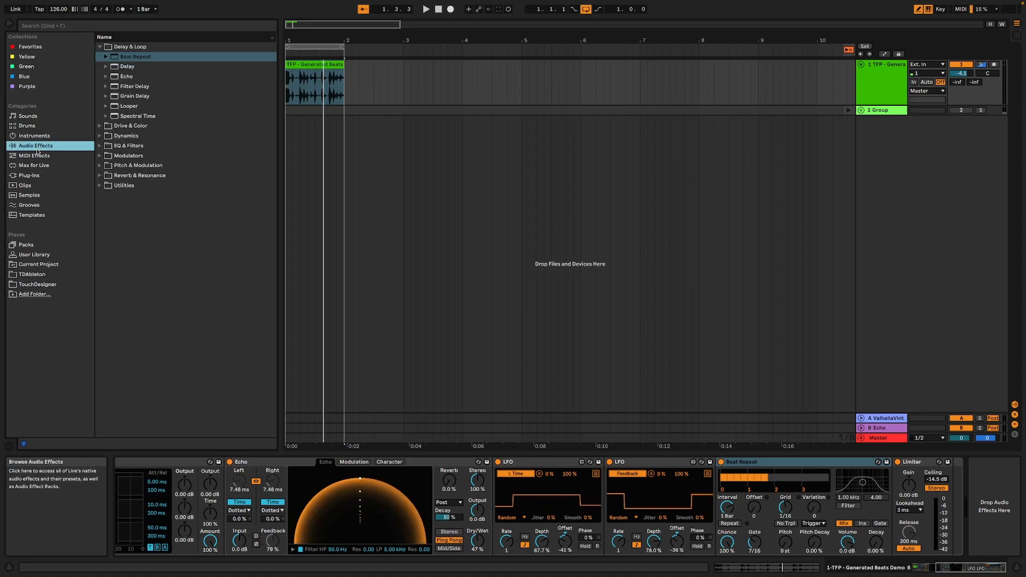
click(101, 156)
double_click(125, 145)
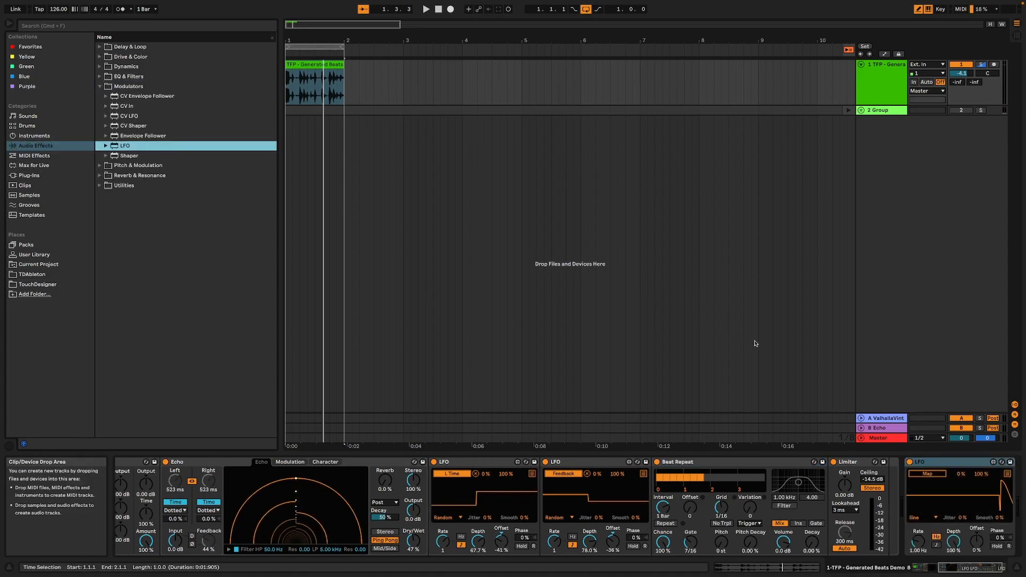
click(957, 469)
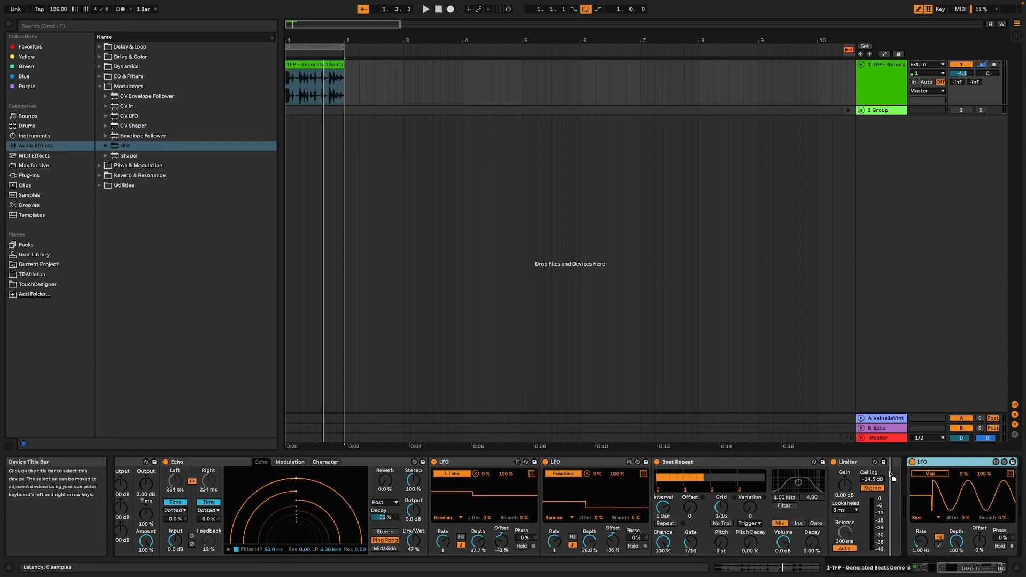
Set the new LFO's waveform to Random and map it to the offset of the High chain's Beat Repeat
click(910, 518)
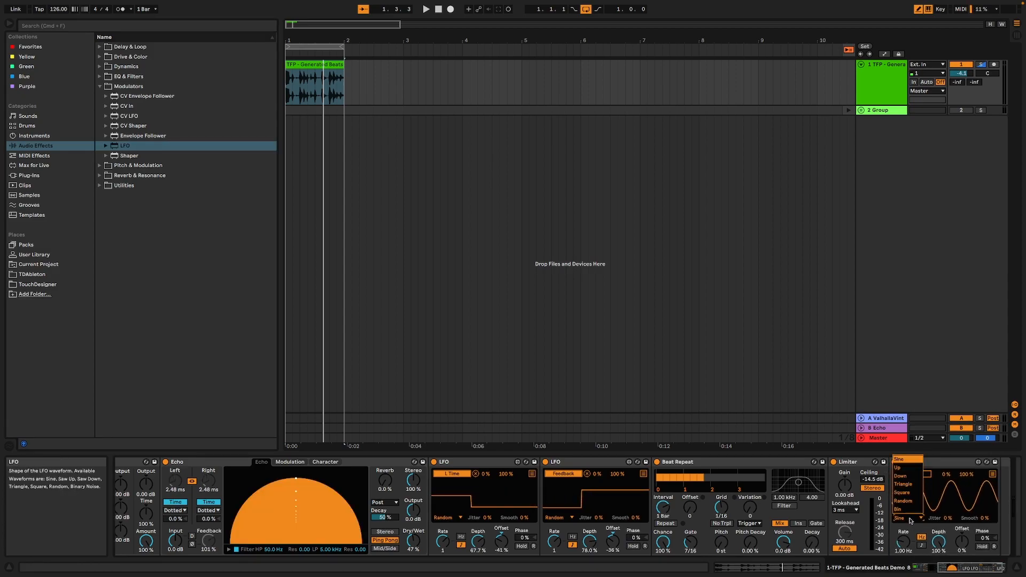
click(907, 498)
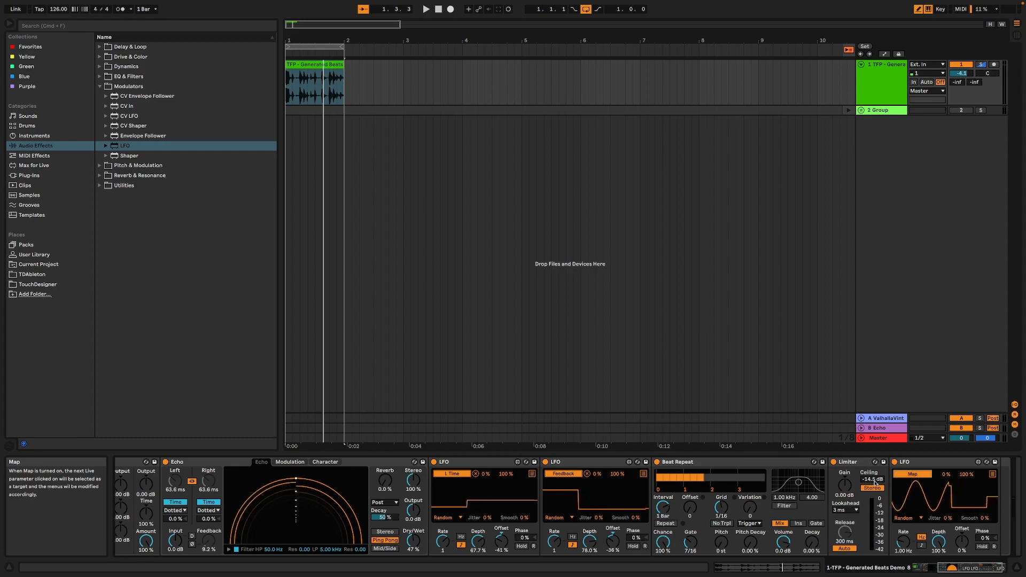
click(690, 507)
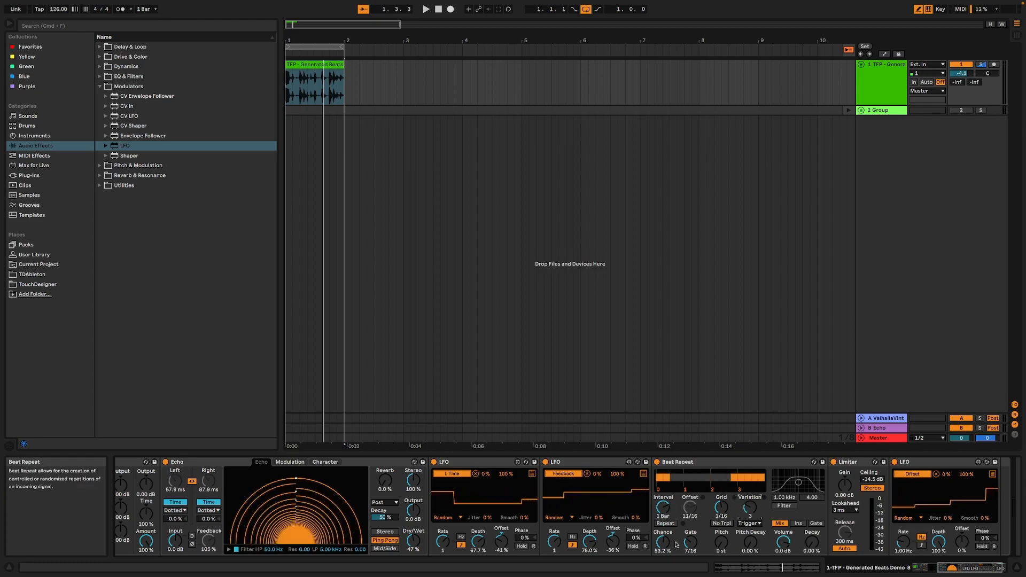
Set the High chain's Beat Repeat to Insert mode, grid 1/12 and gate 6/16 while auditioning the soloed chain
click(797, 524)
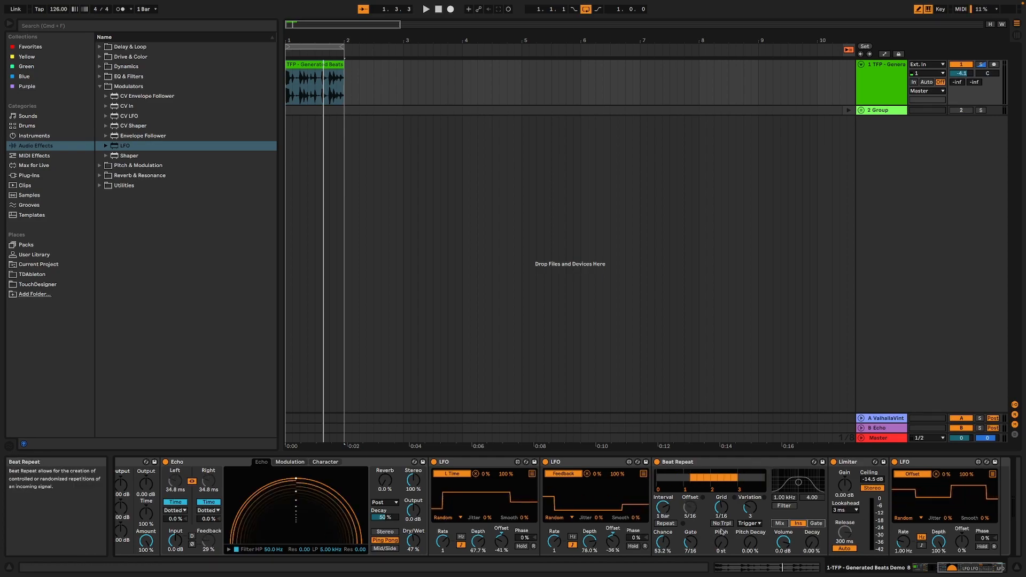
drag(724, 512, 724, 507)
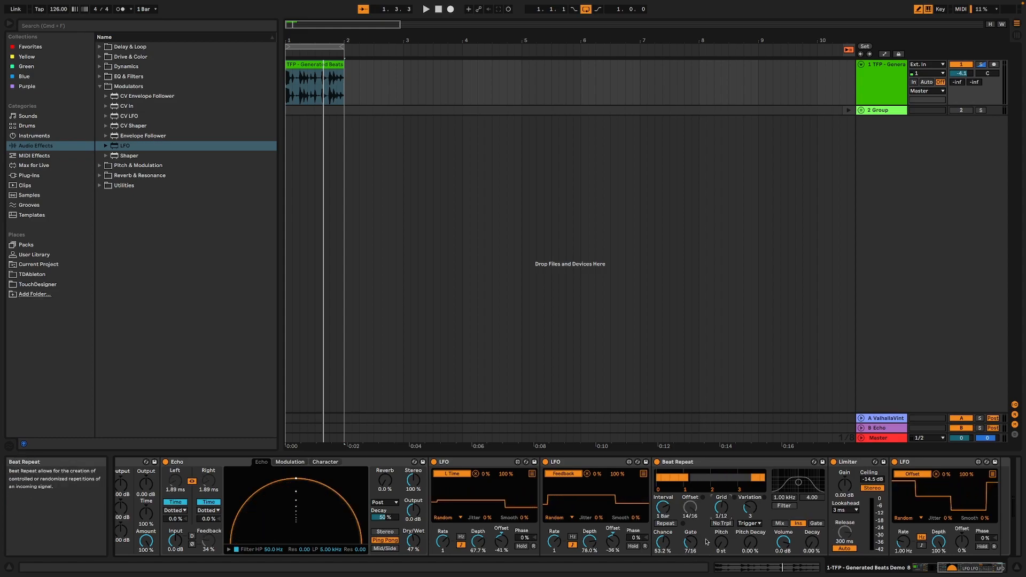
key(space)
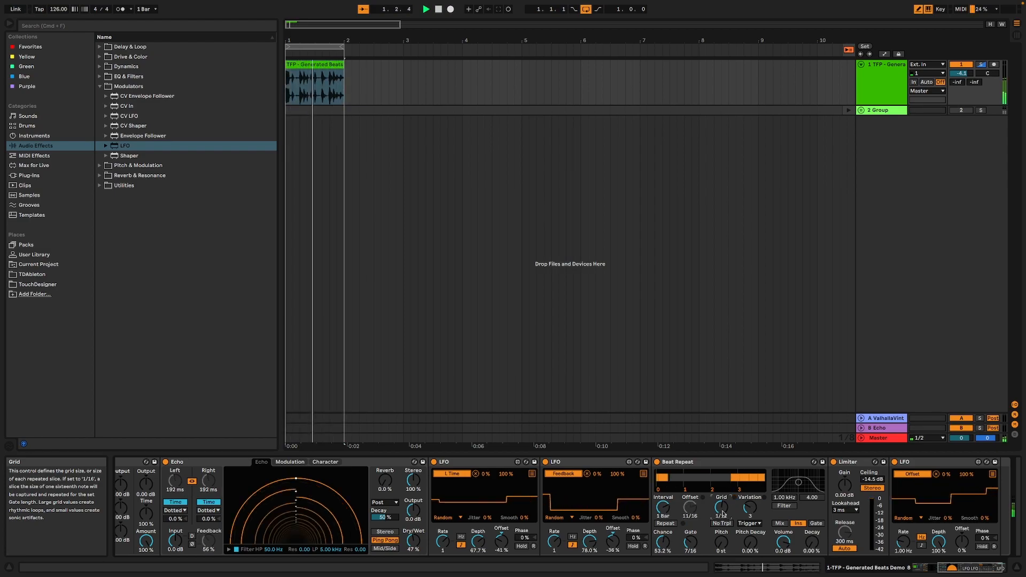
mouse_move(723, 511)
mouse_down()
mouse_move(723, 521)
mouse_move(723, 502)
mouse_up()
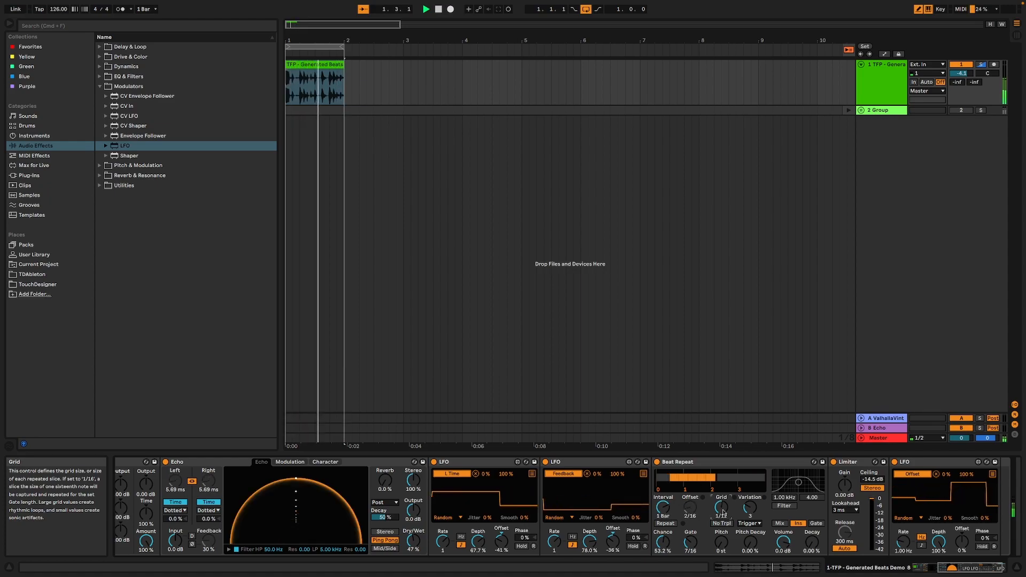
drag(691, 542, 691, 546)
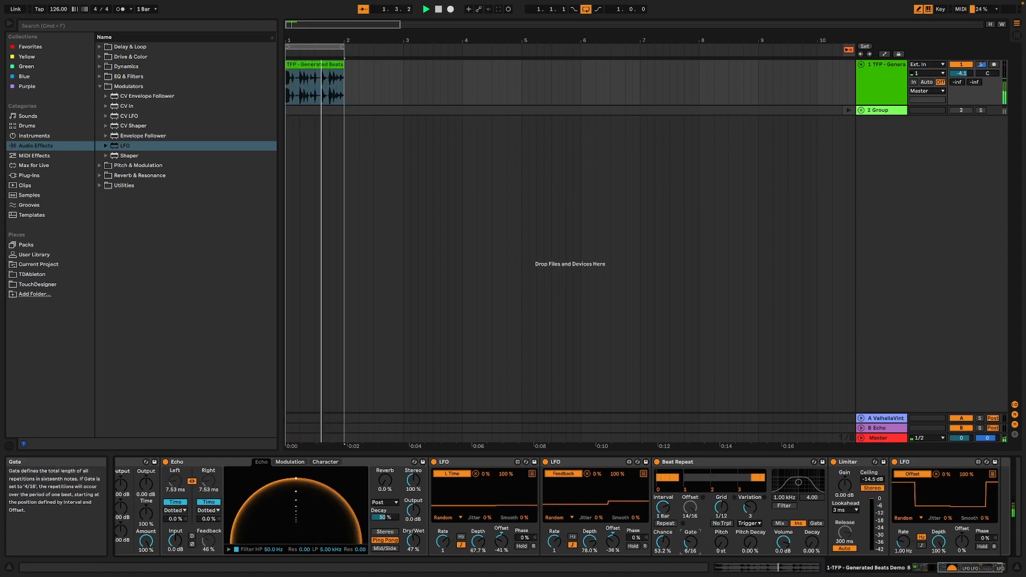
key(space)
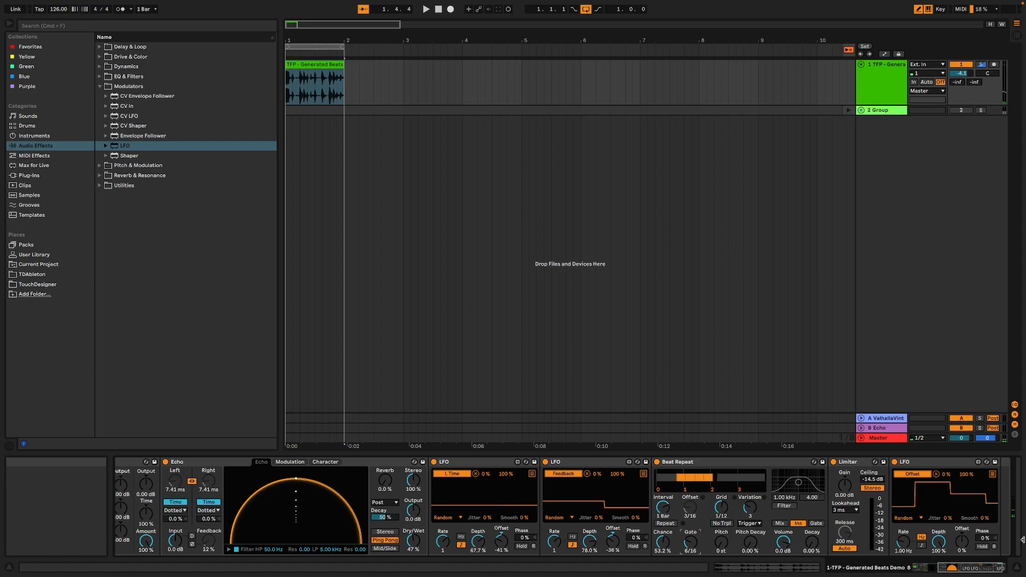
Play all three chains unsoloed and set the gate of the Mid chain's Beat Repeat to 6/16
drag(974, 568, 943, 569)
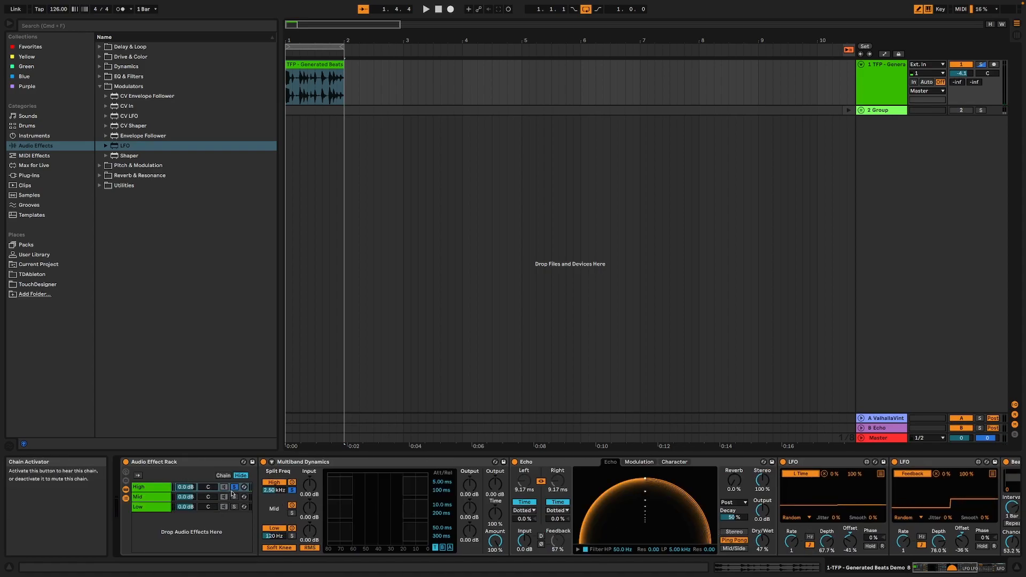
key(space)
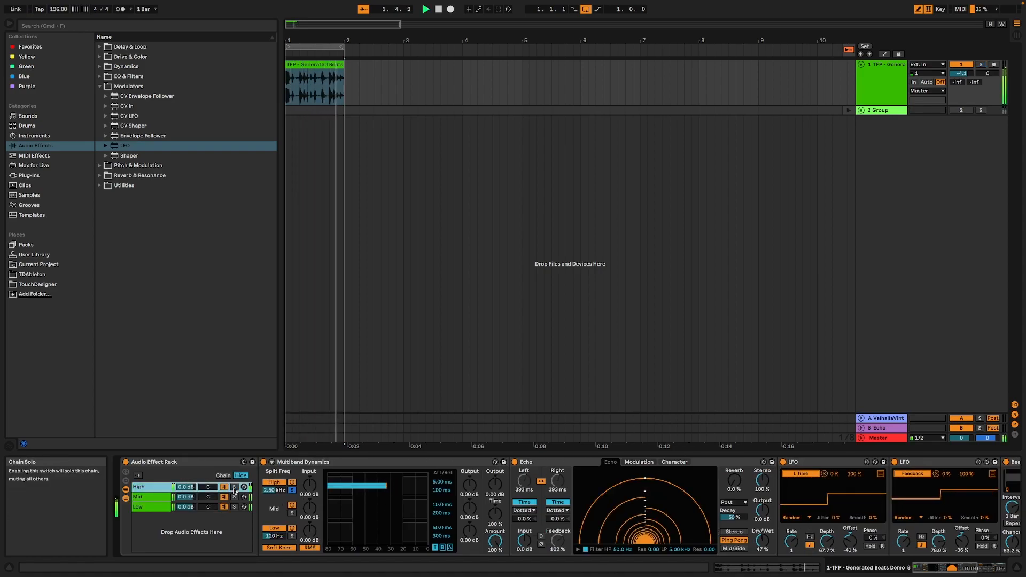
click(150, 502)
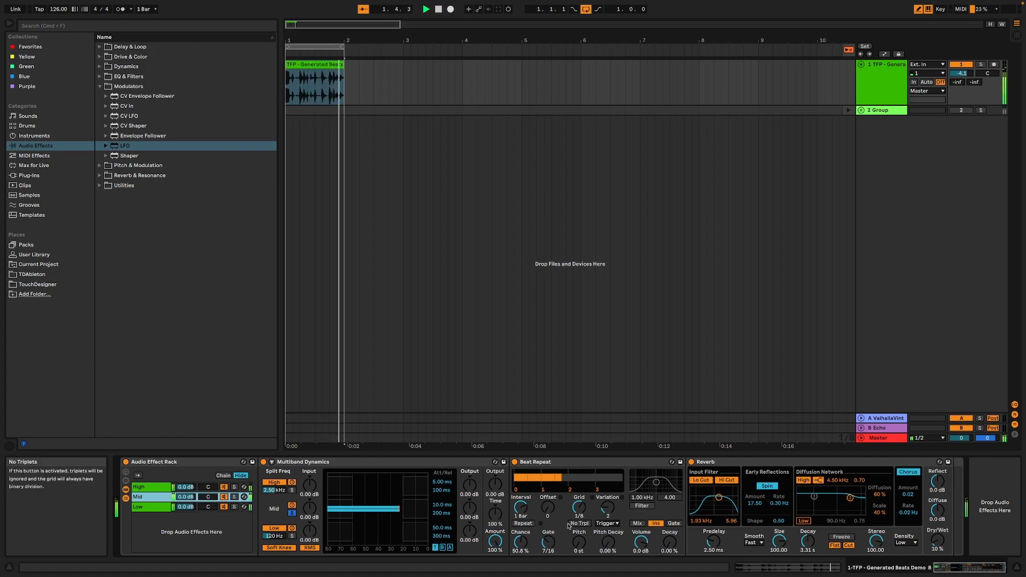
drag(549, 541, 549, 546)
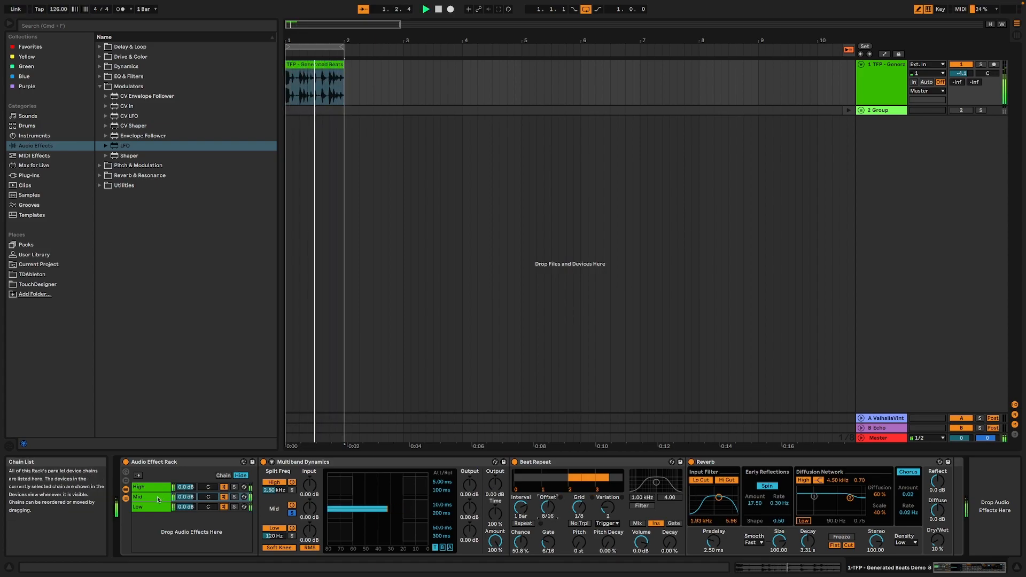
Solo the Low chain and add a Saturator between its Multiband Dynamics and Utility
click(179, 507)
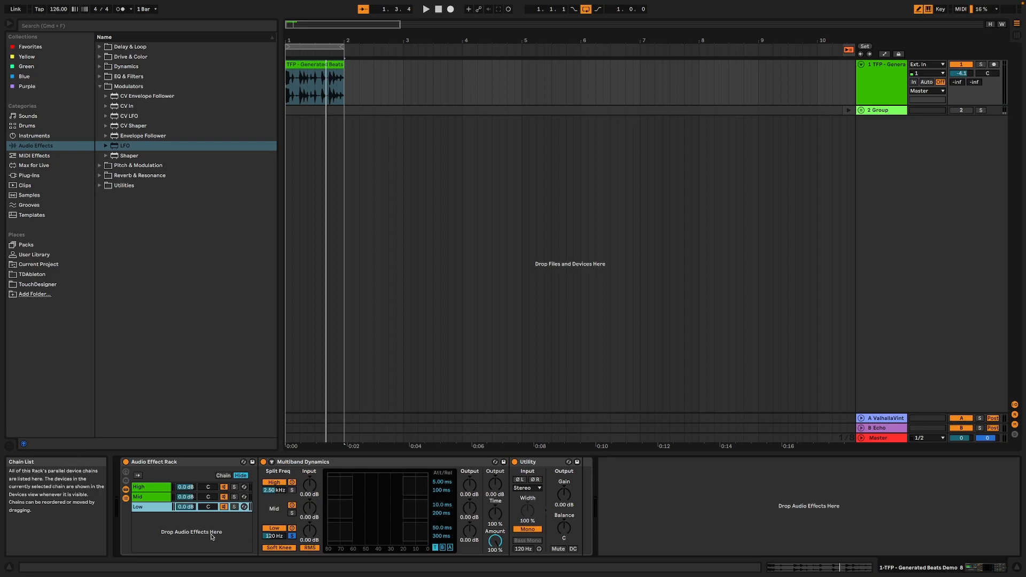
click(233, 506)
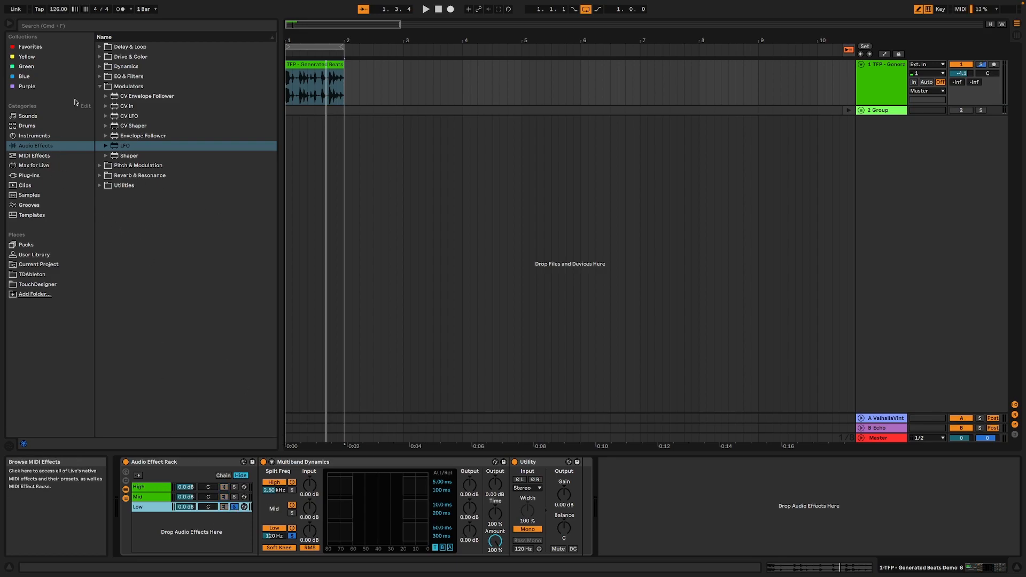
click(99, 57)
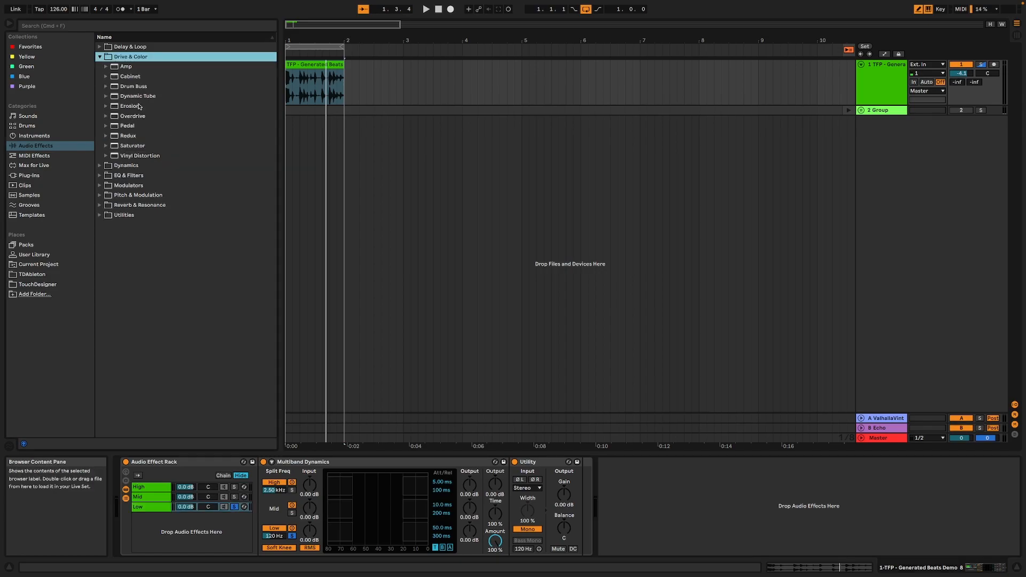
double_click(152, 147)
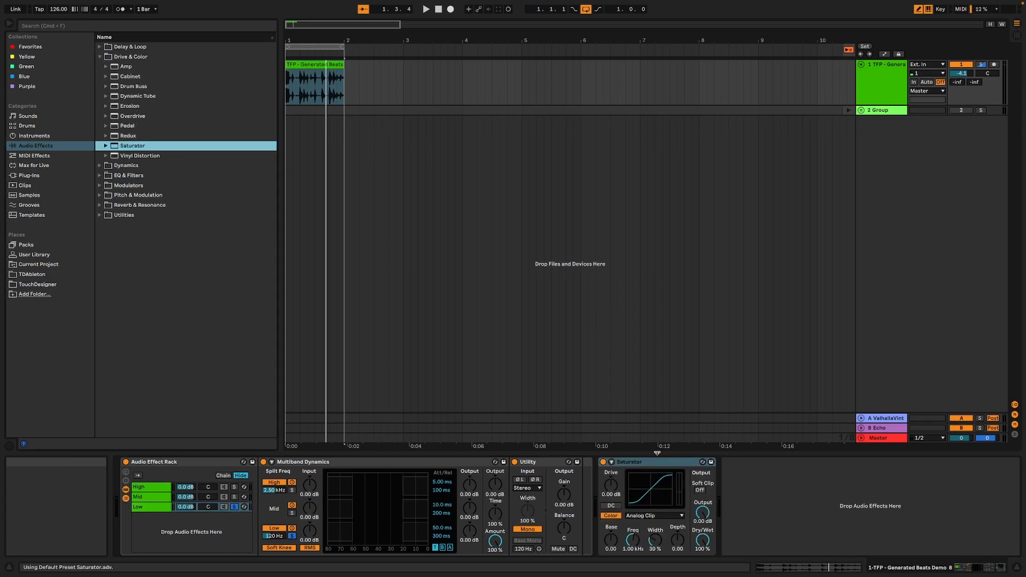
mouse_move(527, 468)
mouse_down()
mouse_move(592, 468)
mouse_move(523, 466)
mouse_up()
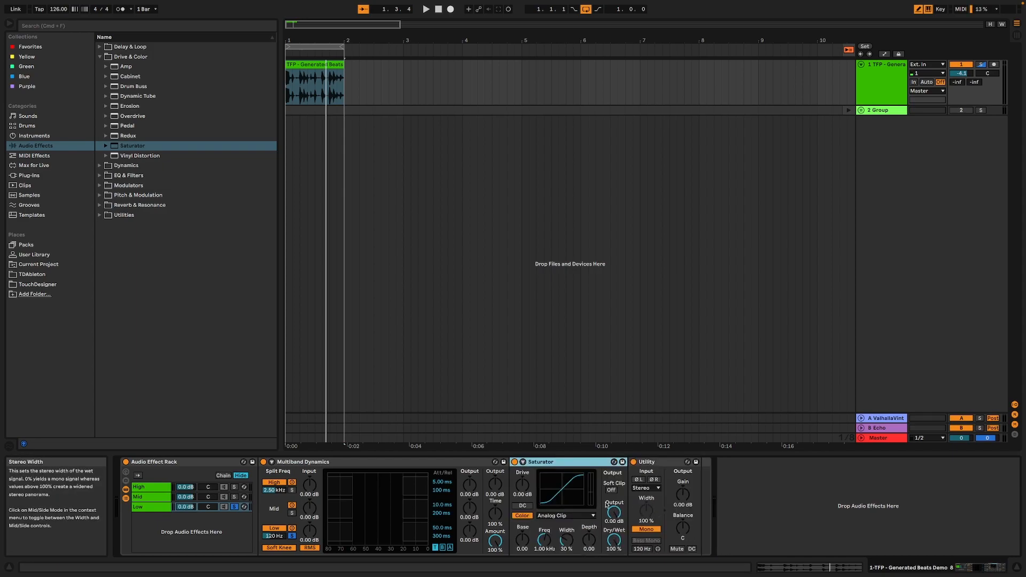
Set the Saturator's curve to Sinoid Fold, drive to 6 dB and color base to 16.0 while playing the Low chain
click(566, 516)
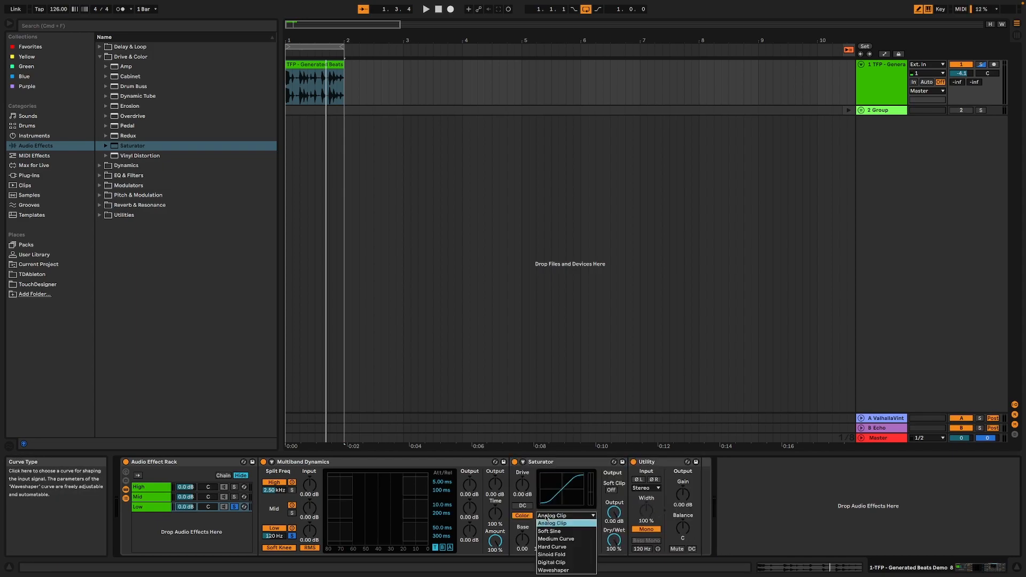
click(584, 556)
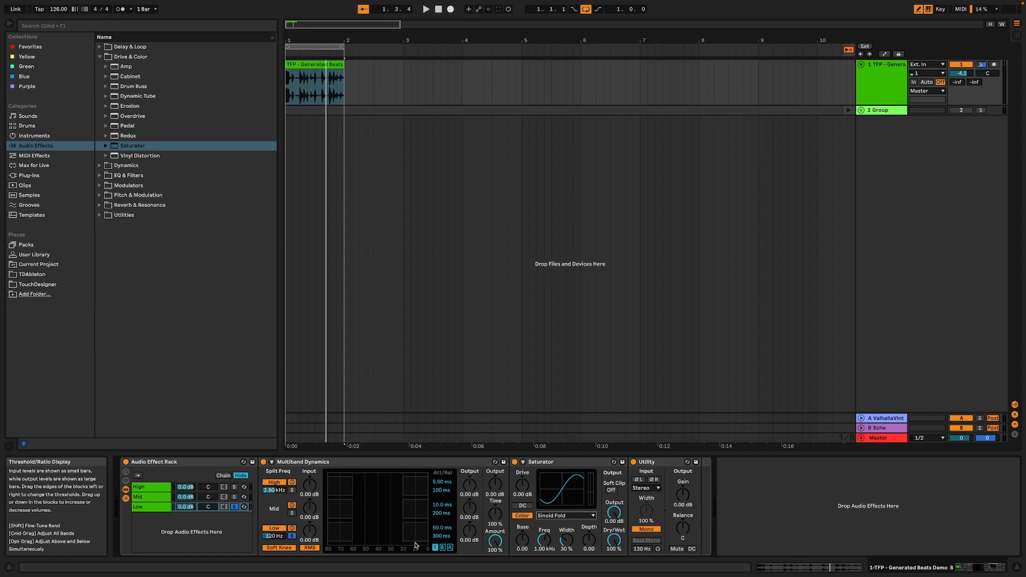
key(space)
drag(526, 537, 526, 520)
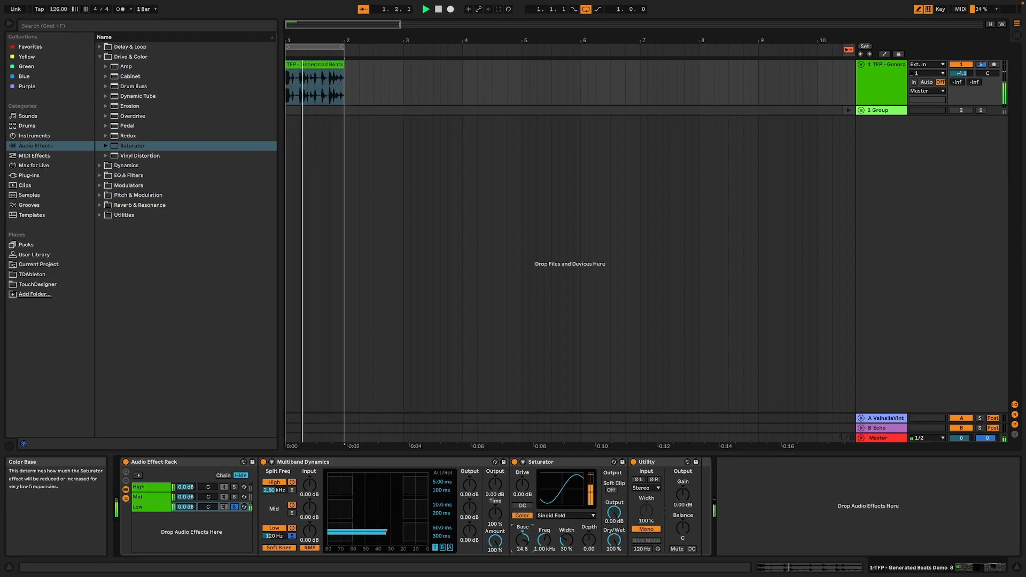
drag(523, 485, 523, 475)
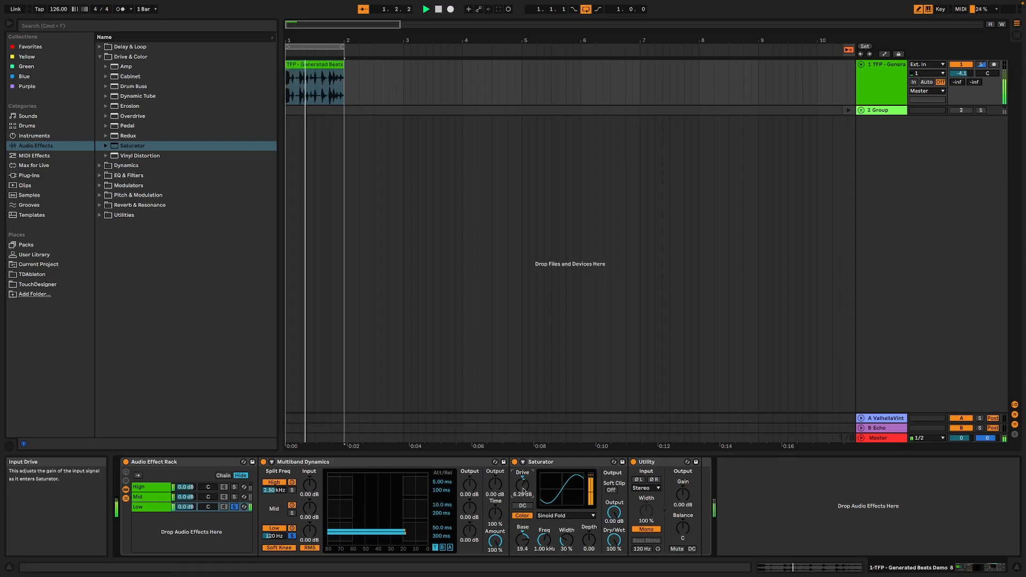
drag(522, 539, 522, 541)
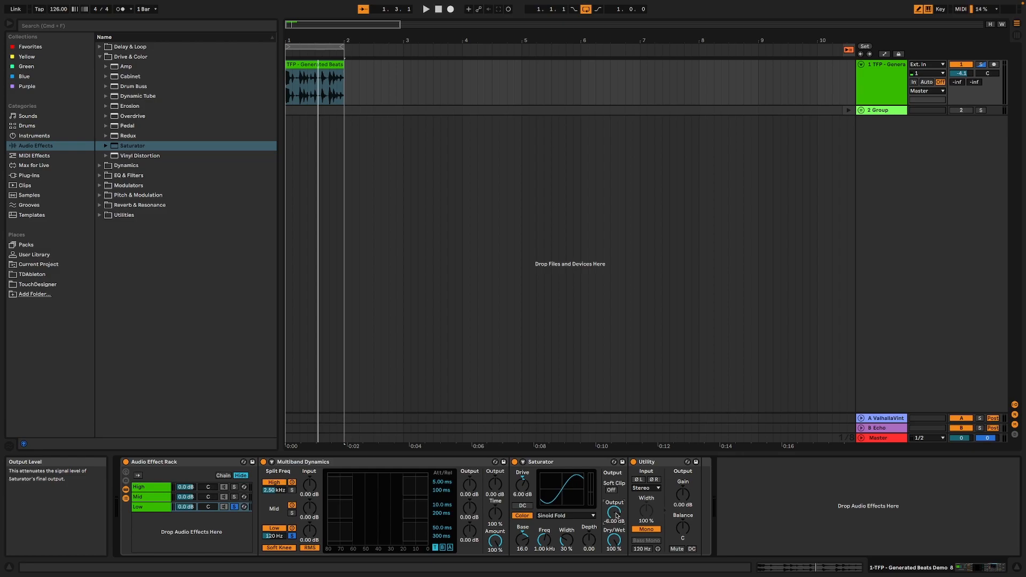
Audition the soloed Low chain and add an LFO modulator after its Utility
key(space)
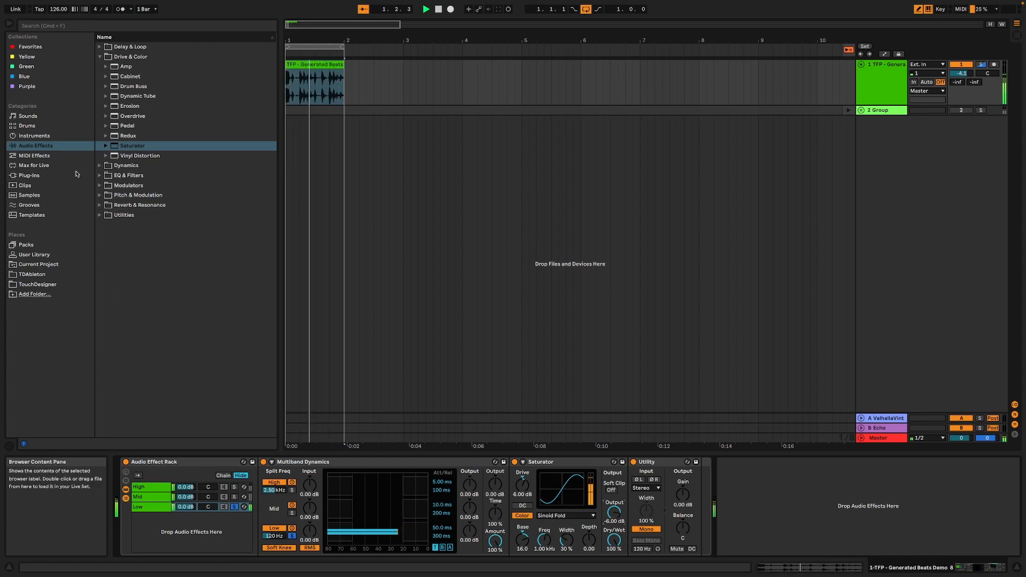
click(39, 156)
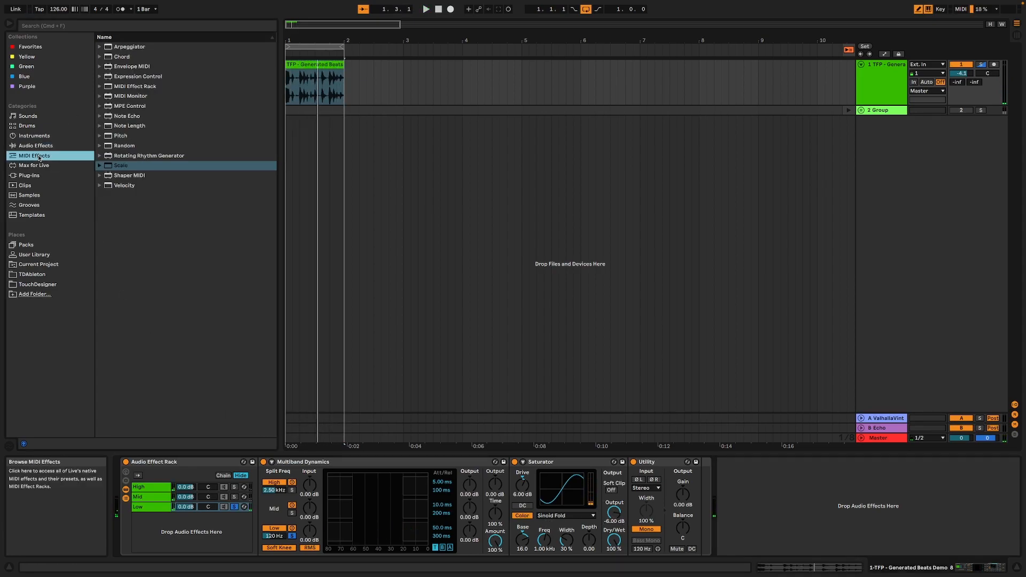
click(35, 146)
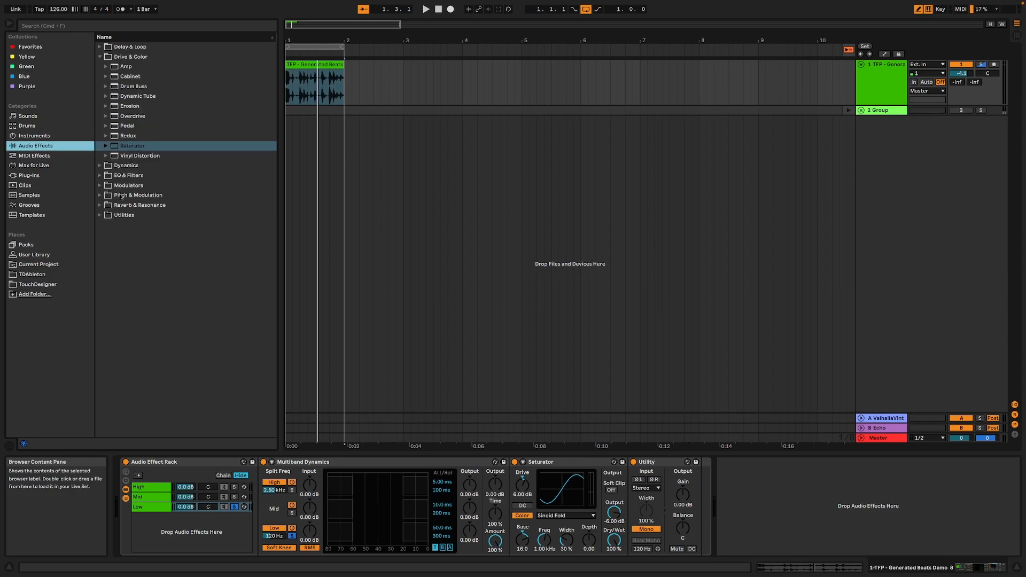
click(103, 187)
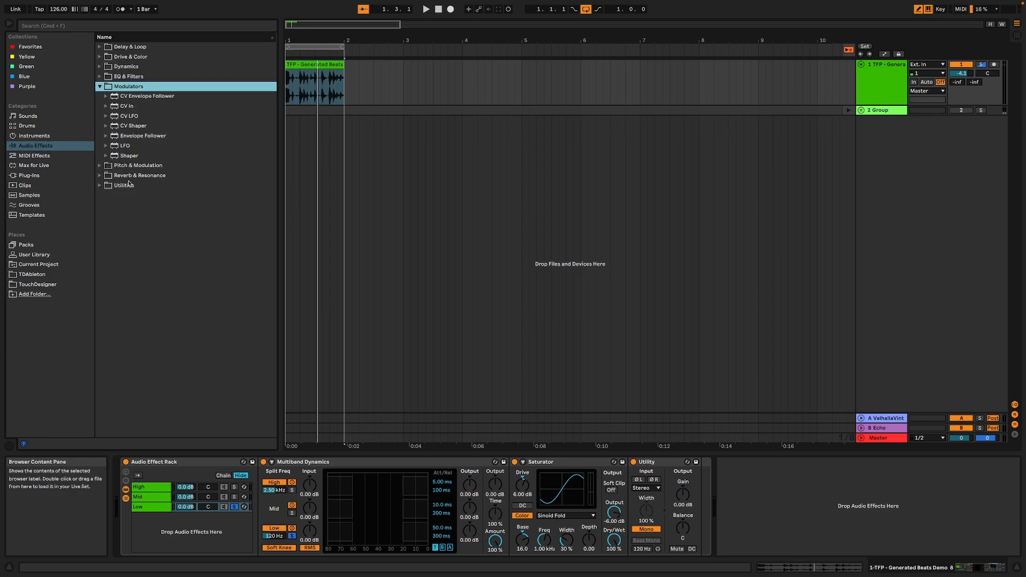
double_click(122, 147)
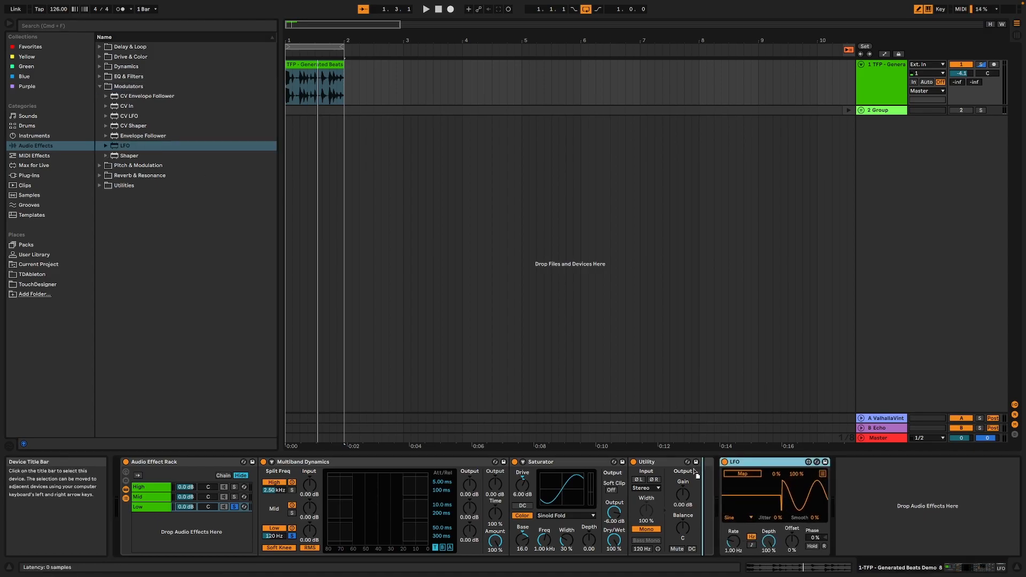
Map the LFO to the Saturator's color Base with a Random waveform, tempo-synced rate of 1 and offset of -29%, and audition it
click(719, 517)
click(716, 501)
click(734, 545)
click(713, 475)
click(526, 539)
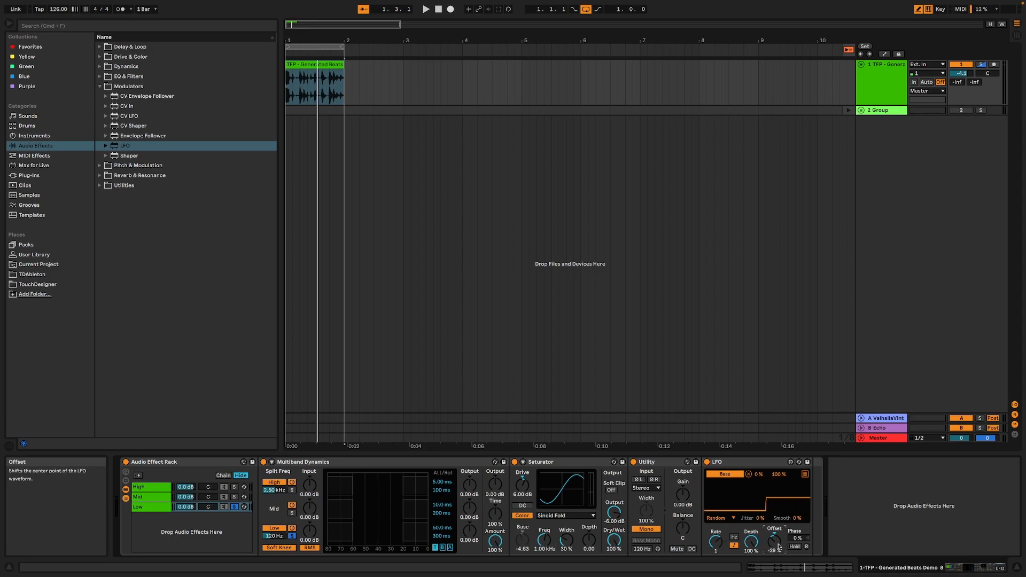
key(space)
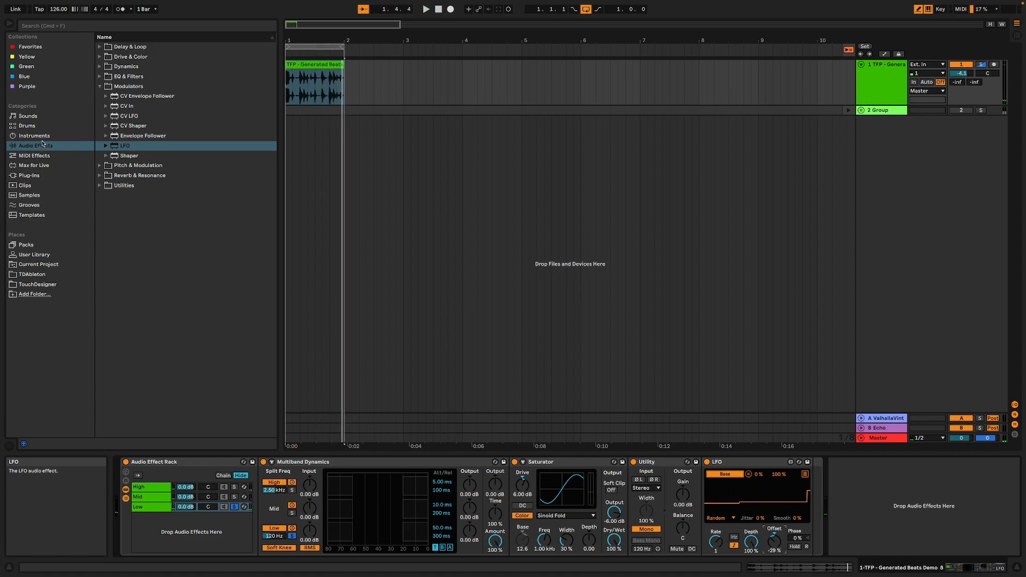
Add a Beat Repeat after the LFO at the end of the Low chain
click(99, 47)
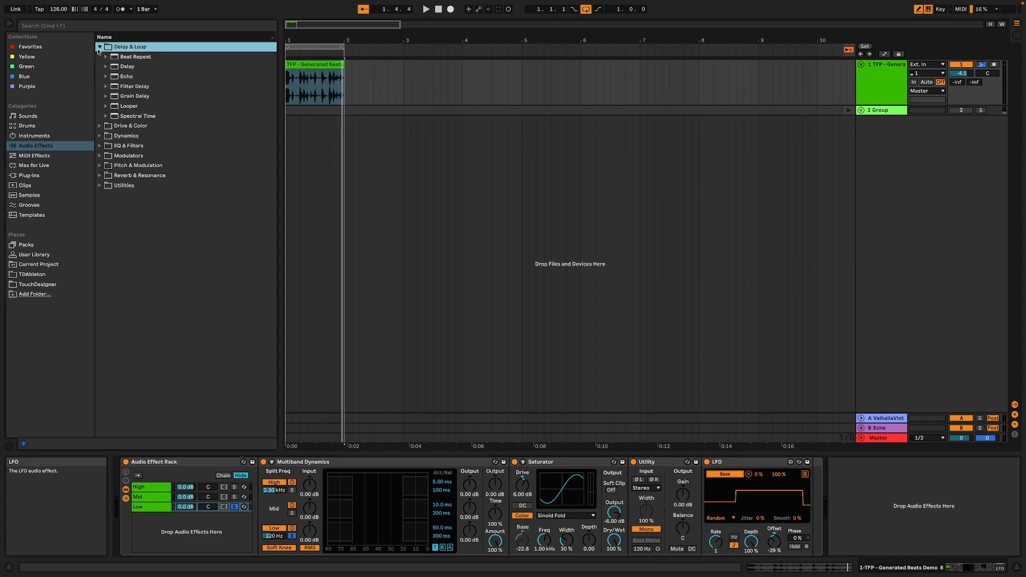
double_click(137, 58)
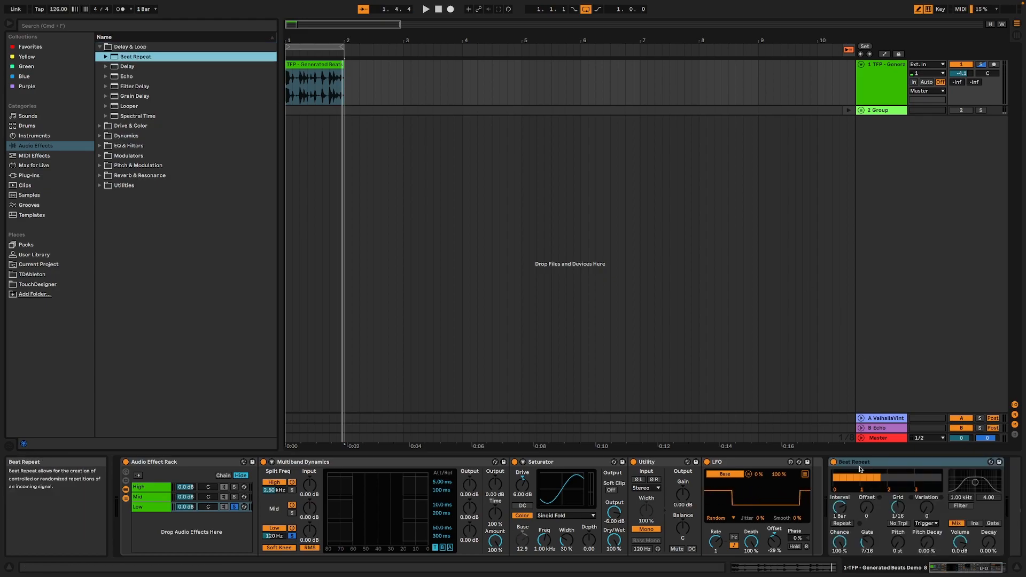
click(828, 470)
drag(812, 472, 813, 473)
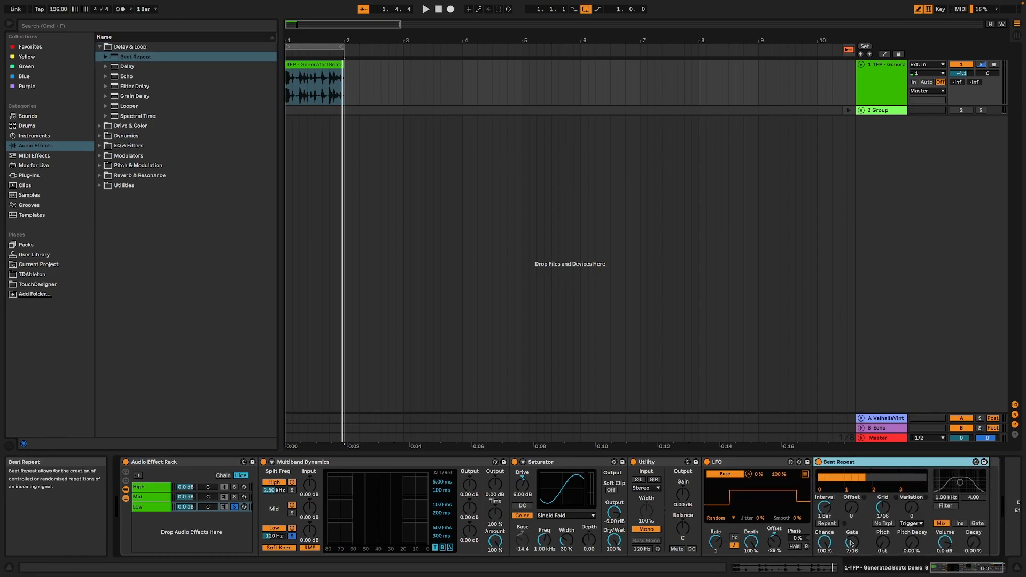
Set the Low chain's Beat Repeat to Insert mode, grid 1/8, gate 6/16, variation 2 and chance 57.1% while auditioning
click(883, 507)
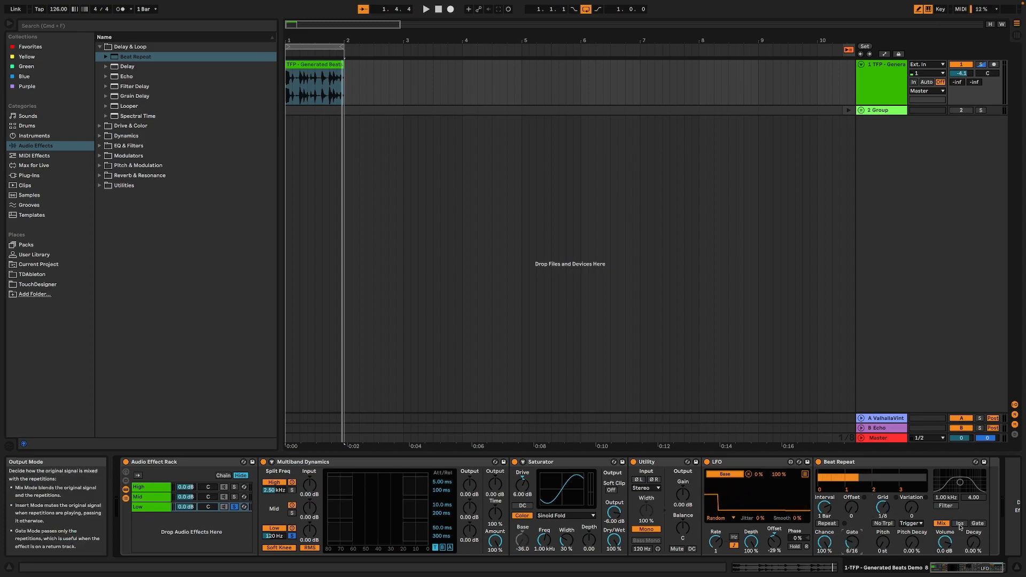
key(space)
mouse_move(824, 541)
mouse_down()
mouse_move(832, 552)
mouse_move(824, 545)
mouse_up()
drag(912, 508, 912, 498)
drag(827, 540, 827, 538)
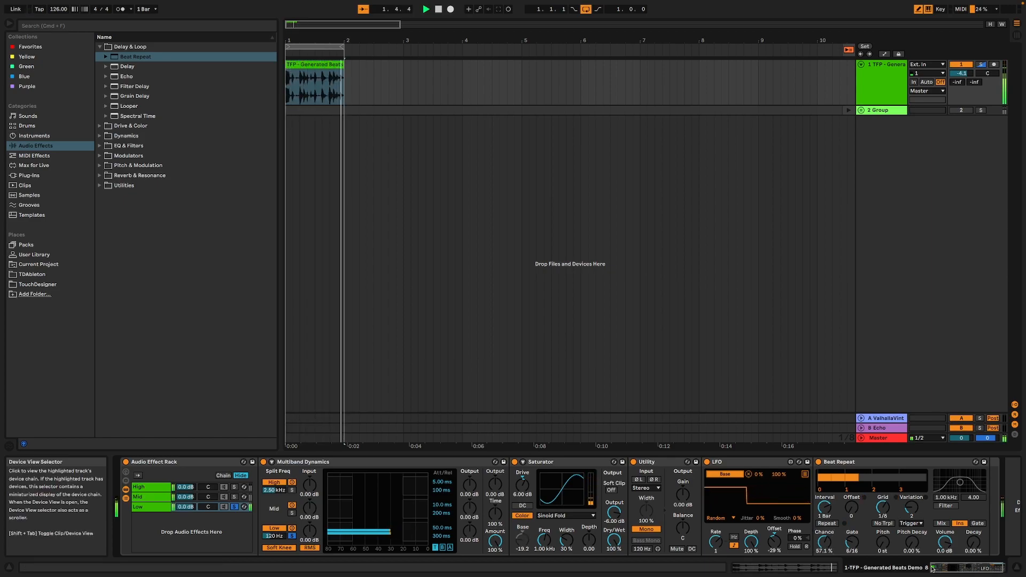
Unsolo the Low chain and, during playback, set its Saturator's dry/wet to 69% and its Beat Repeat to no triplets with variation 1
click(234, 508)
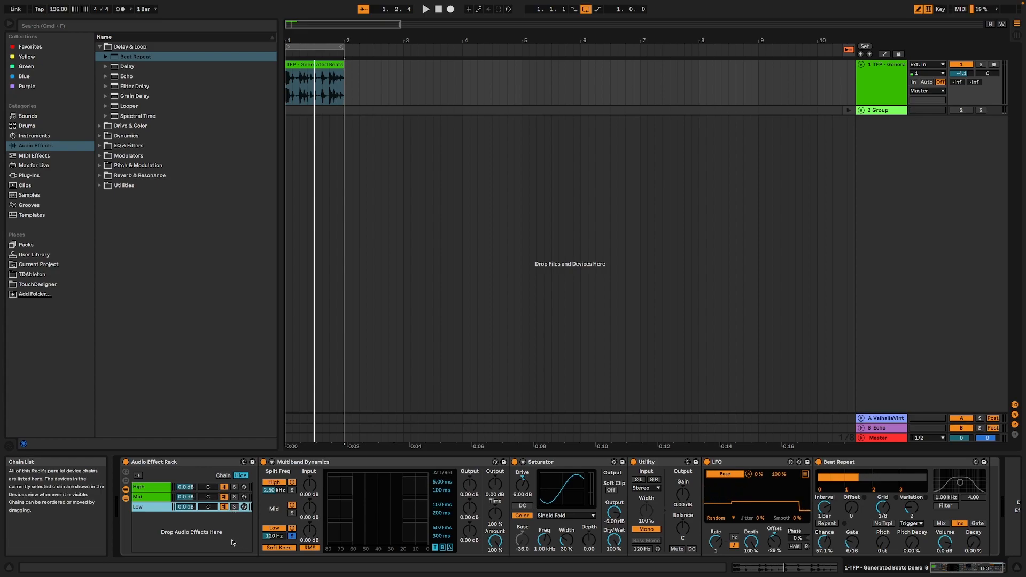
key(space)
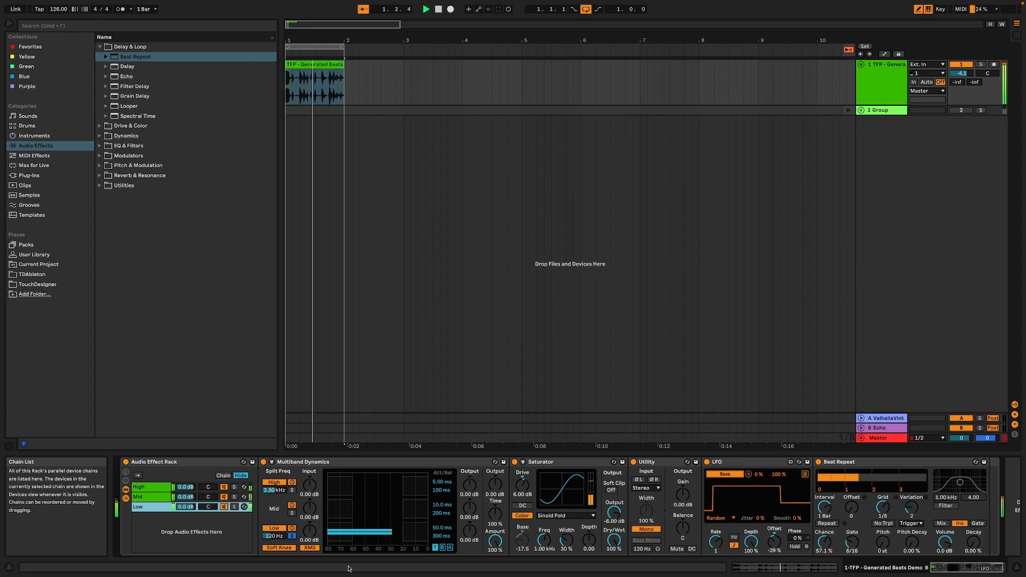
drag(614, 540, 614, 556)
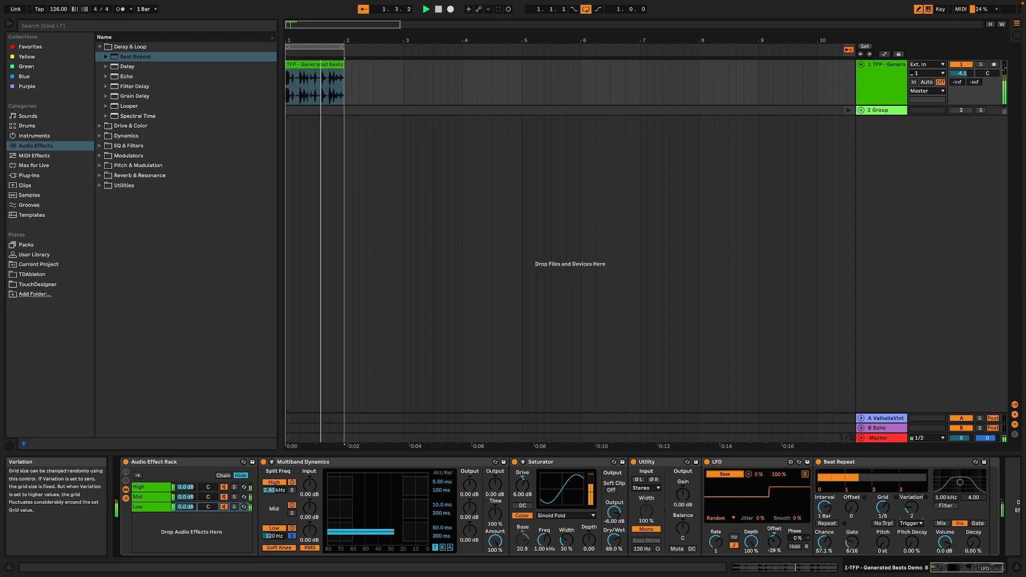
click(883, 523)
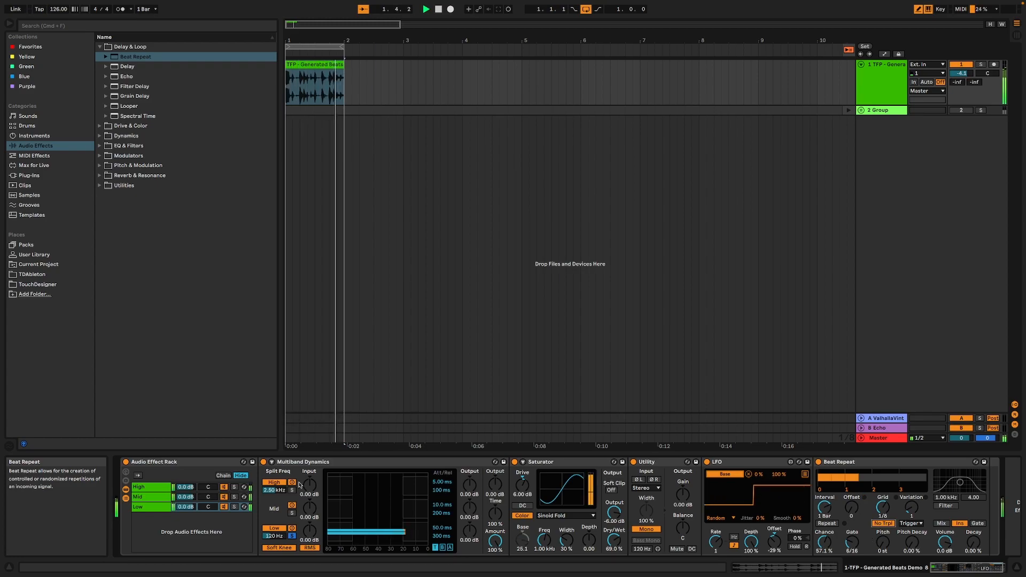
Set the decay time of the Mid chain's Reverb to 1.68 s while all chains play
click(147, 496)
drag(807, 542, 808, 540)
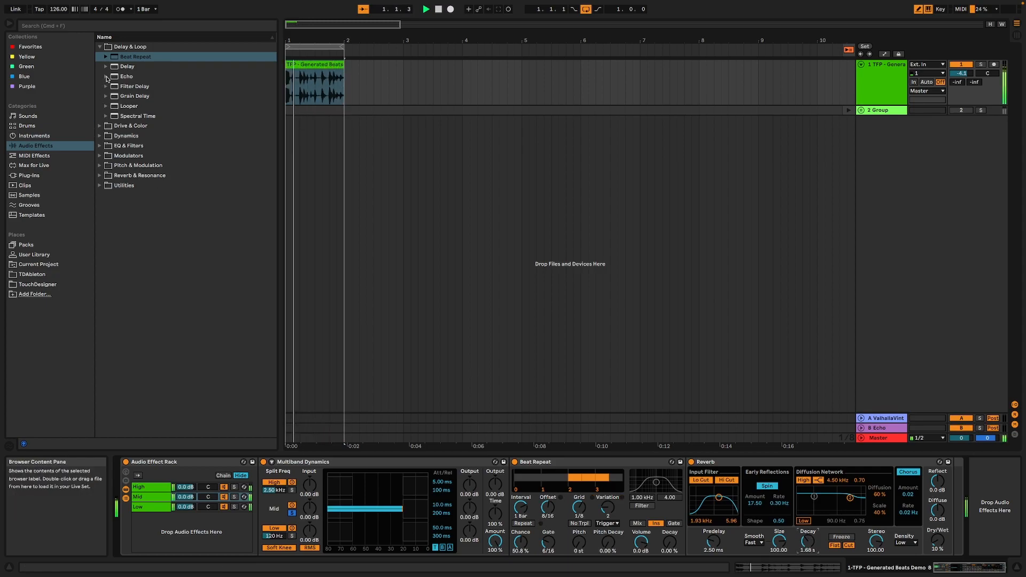
click(106, 77)
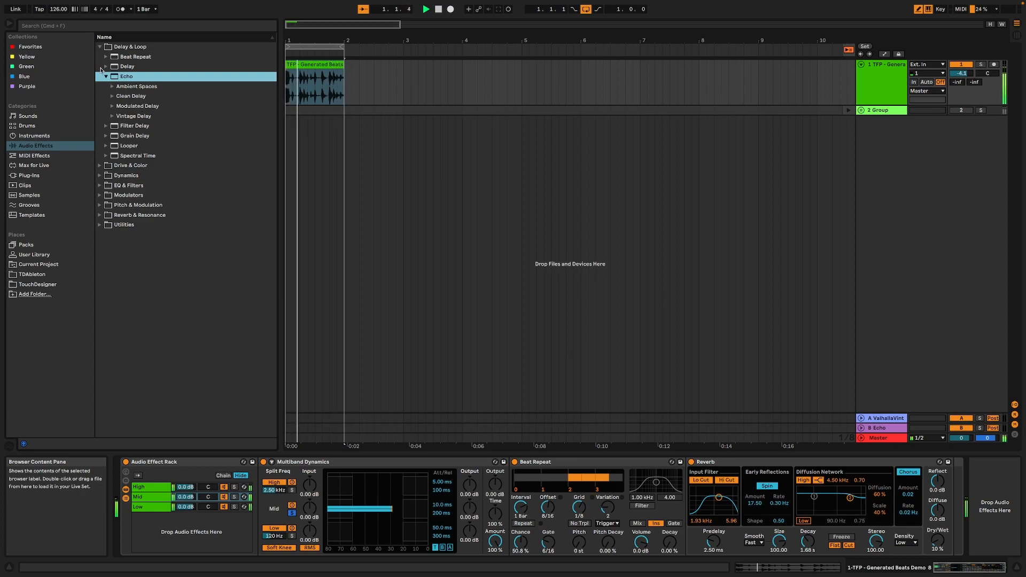
click(106, 77)
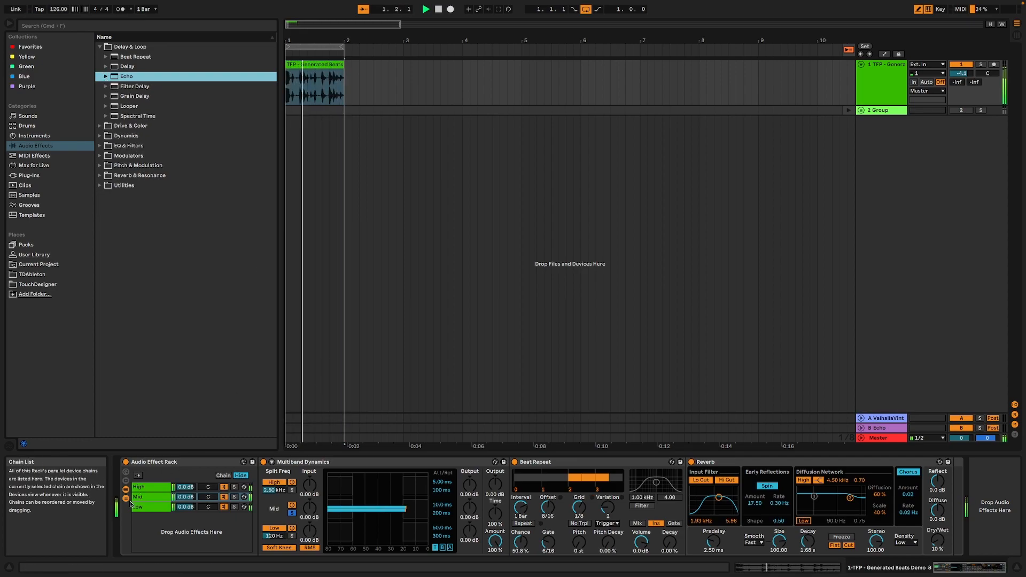
Display the Low chain's devices, activate the Group track and play it together with the processed beat loop
click(138, 506)
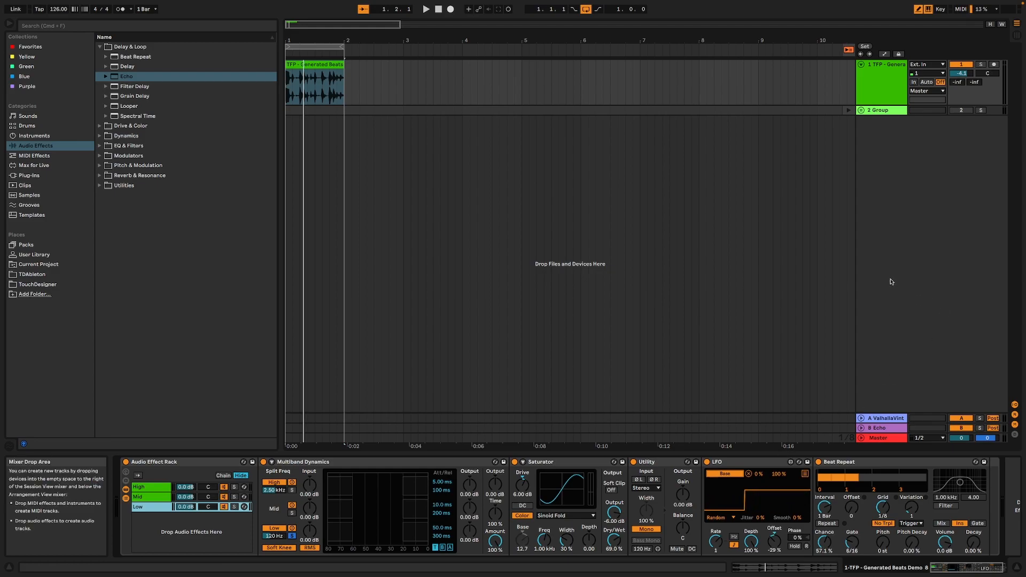
click(962, 111)
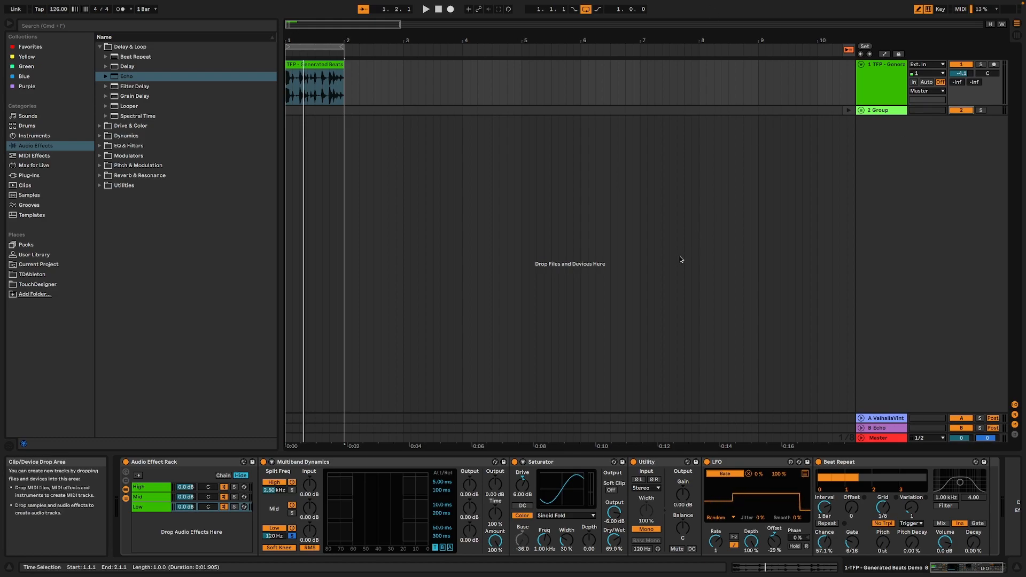
key(space)
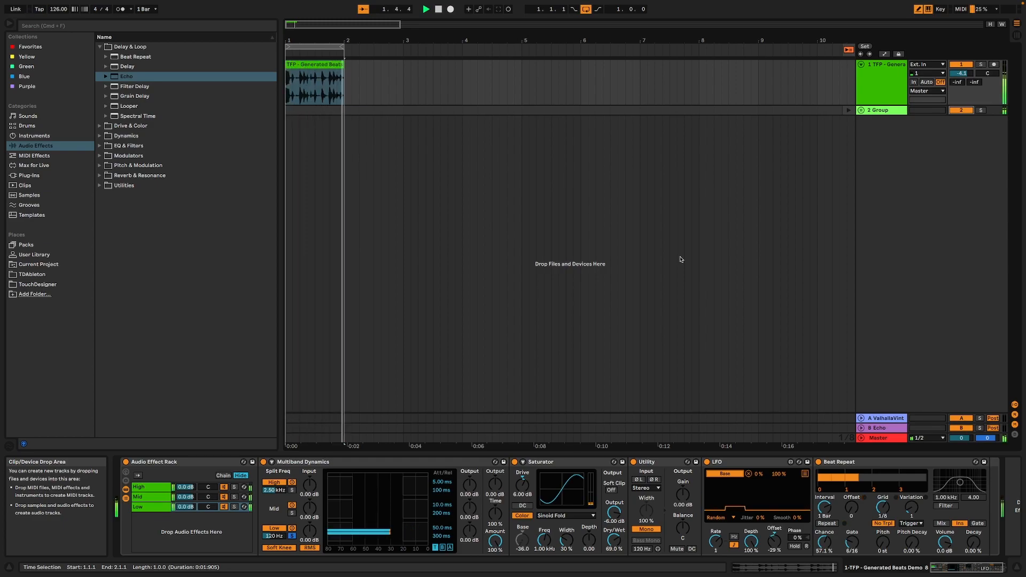